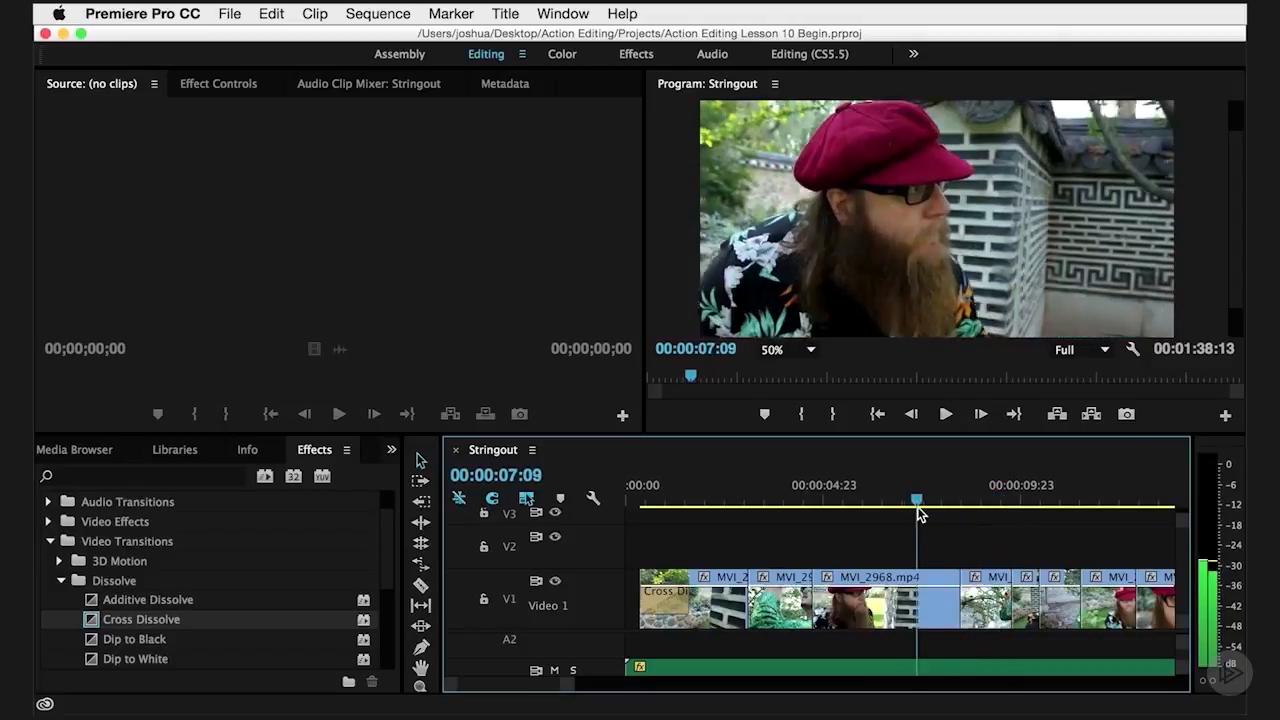
Move the playhead back to 00:00:06:01 over the MVI_2968.mp4 clip in the Stringout sequence.
{"action": "scroll", "coordinate": [912, 563], "scroll_direction": "up", "scroll_amount": 1}
{"action": "scroll", "coordinate": [912, 563], "scroll_direction": "down", "scroll_amount": 2}
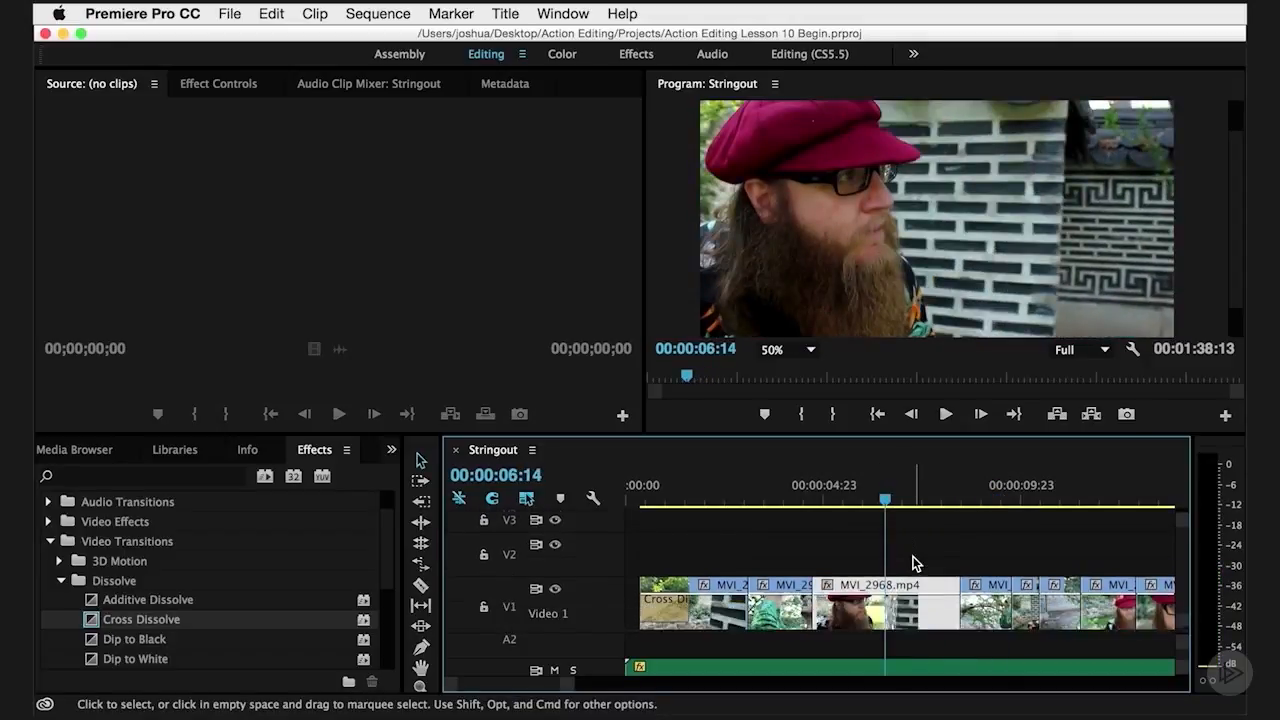
{"action": "left_click_drag", "start_coordinate": [882, 500], "coordinate": [868, 498]}
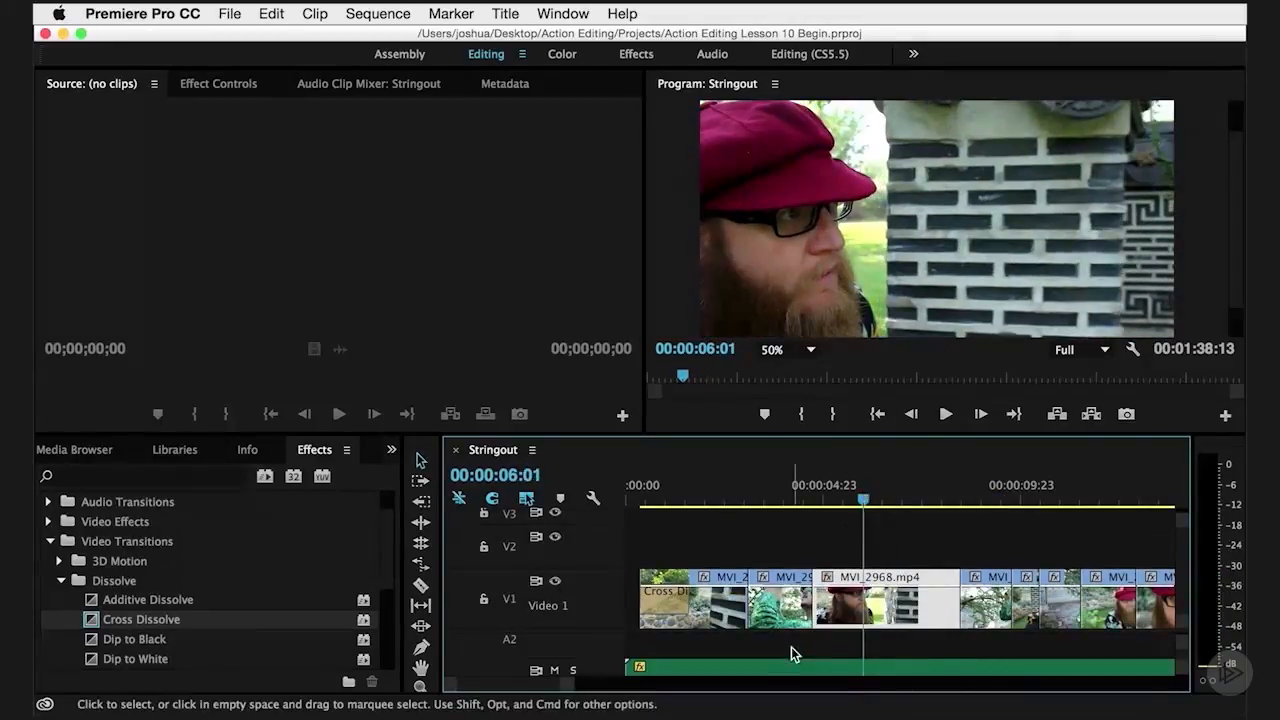
Collapse the Video Transitions folder and expand the Video Effects folder in the effects list.
{"action": "left_click", "coordinate": [50, 541]}
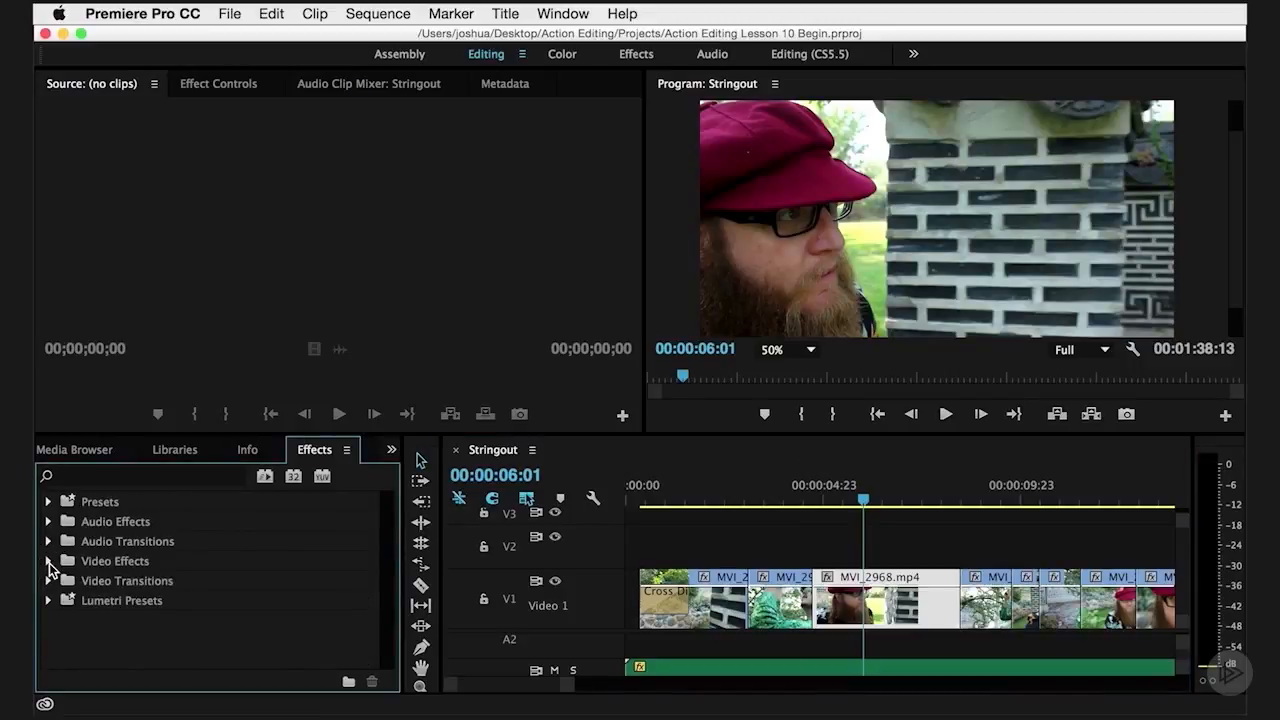
{"action": "left_click", "coordinate": [47, 562]}
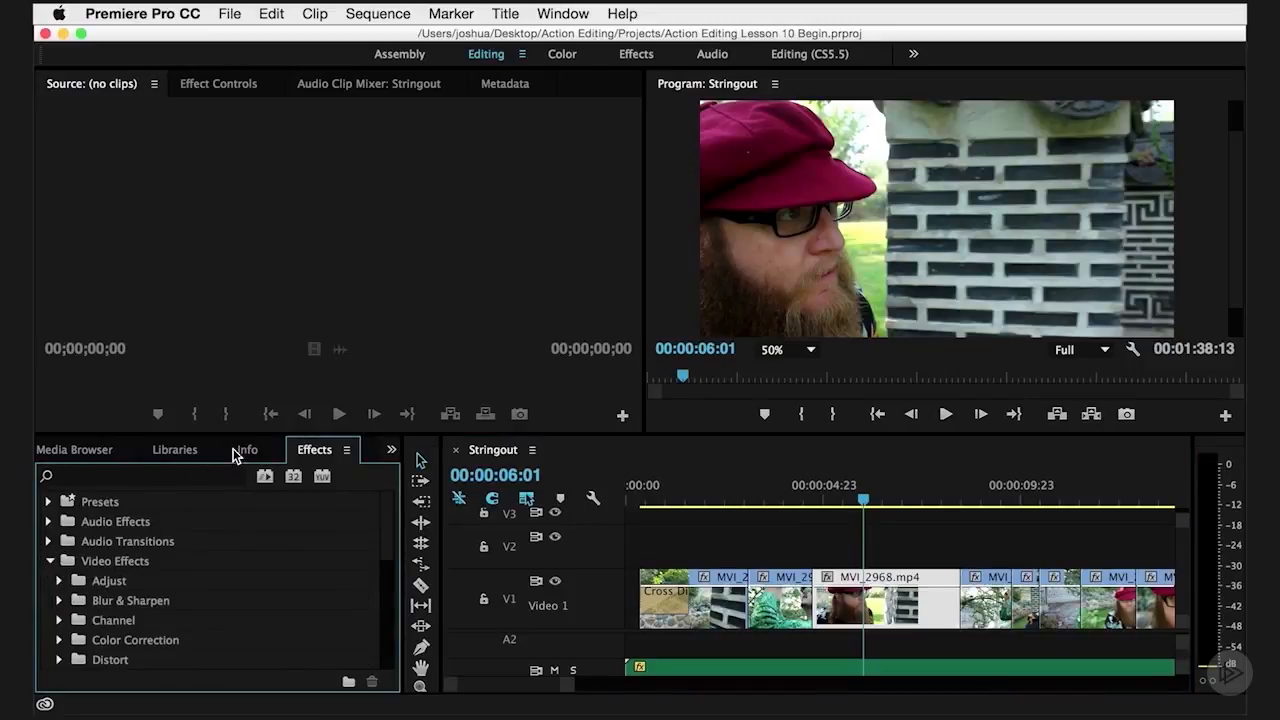
{"action": "left_click", "coordinate": [573, 10]}
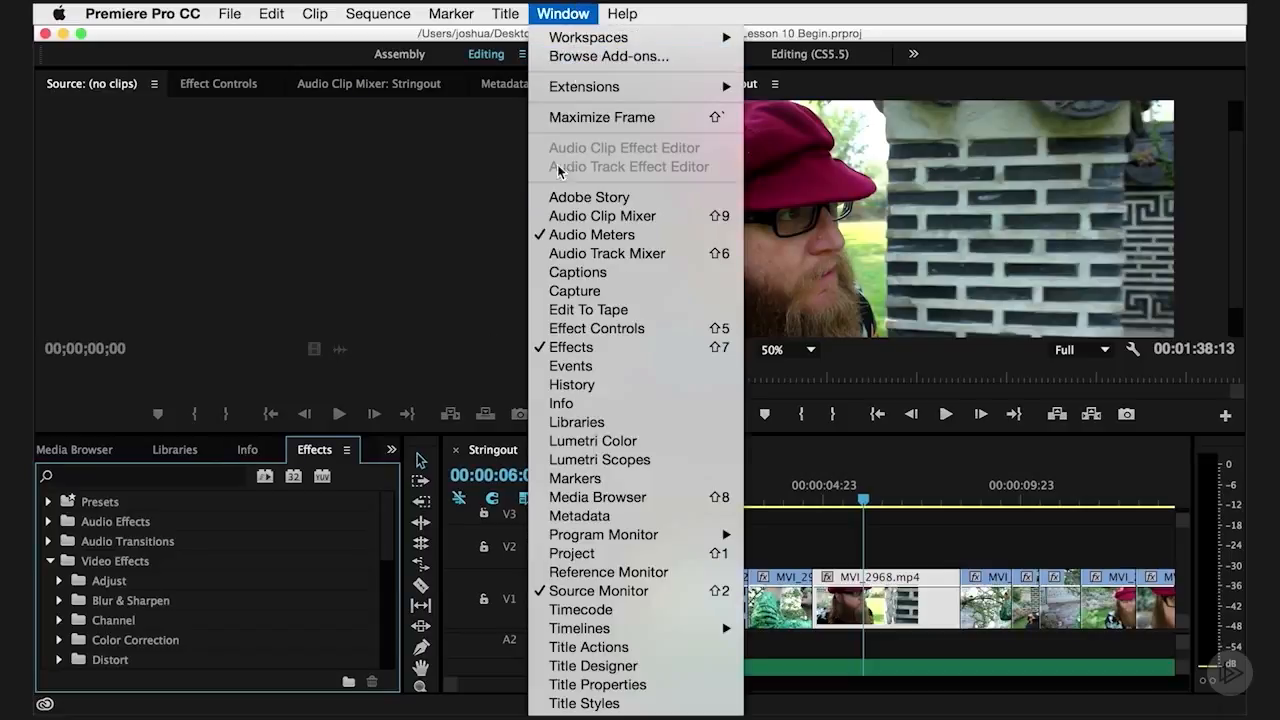
{"action": "left_click", "coordinate": [397, 210]}
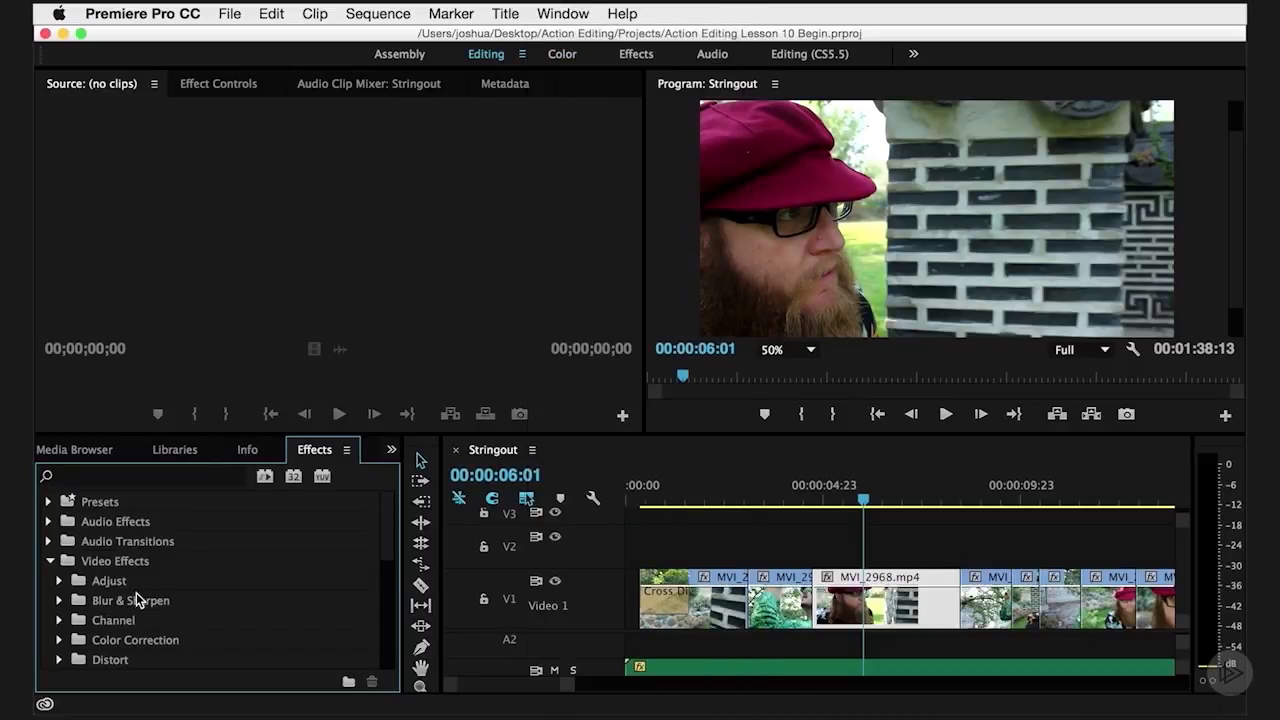
Browse the video effect categories and expand the Color Correction folder.
{"action": "scroll", "coordinate": [139, 592], "scroll_direction": "down", "scroll_amount": 1}
{"action": "scroll", "coordinate": [140, 598], "scroll_direction": "down", "scroll_amount": 1}
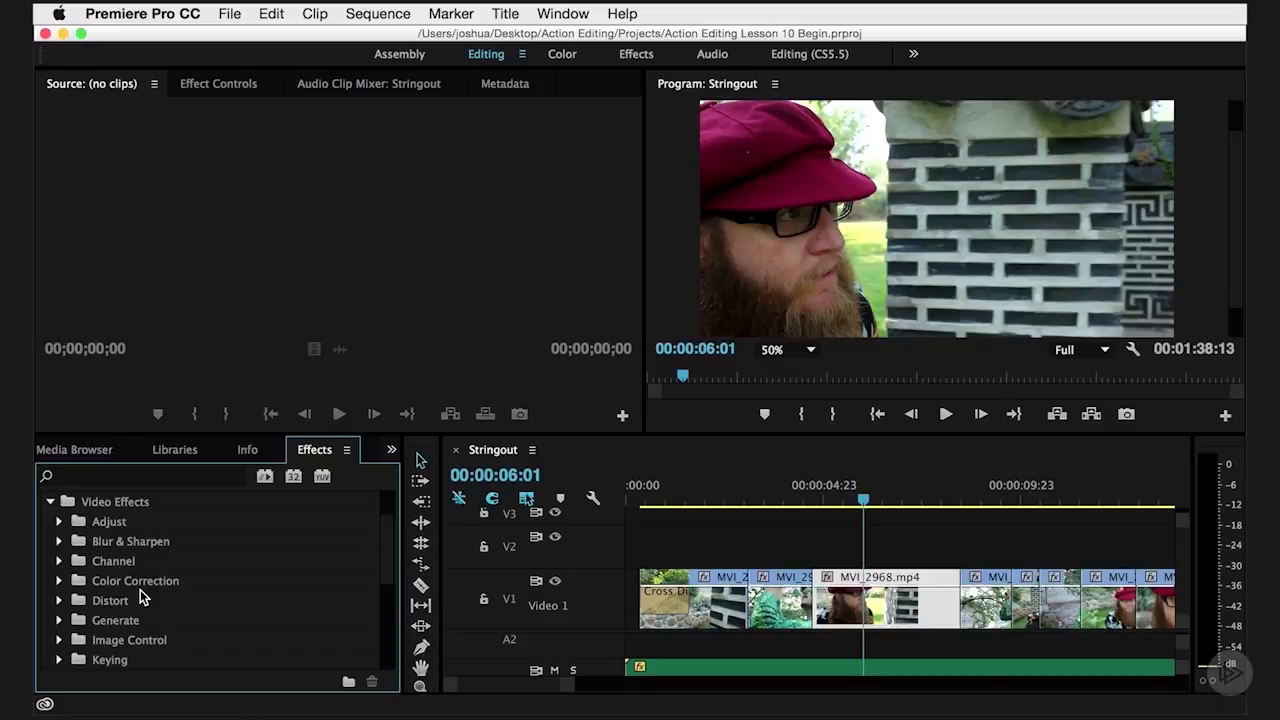
{"action": "scroll", "coordinate": [140, 590], "scroll_direction": "down", "scroll_amount": 1}
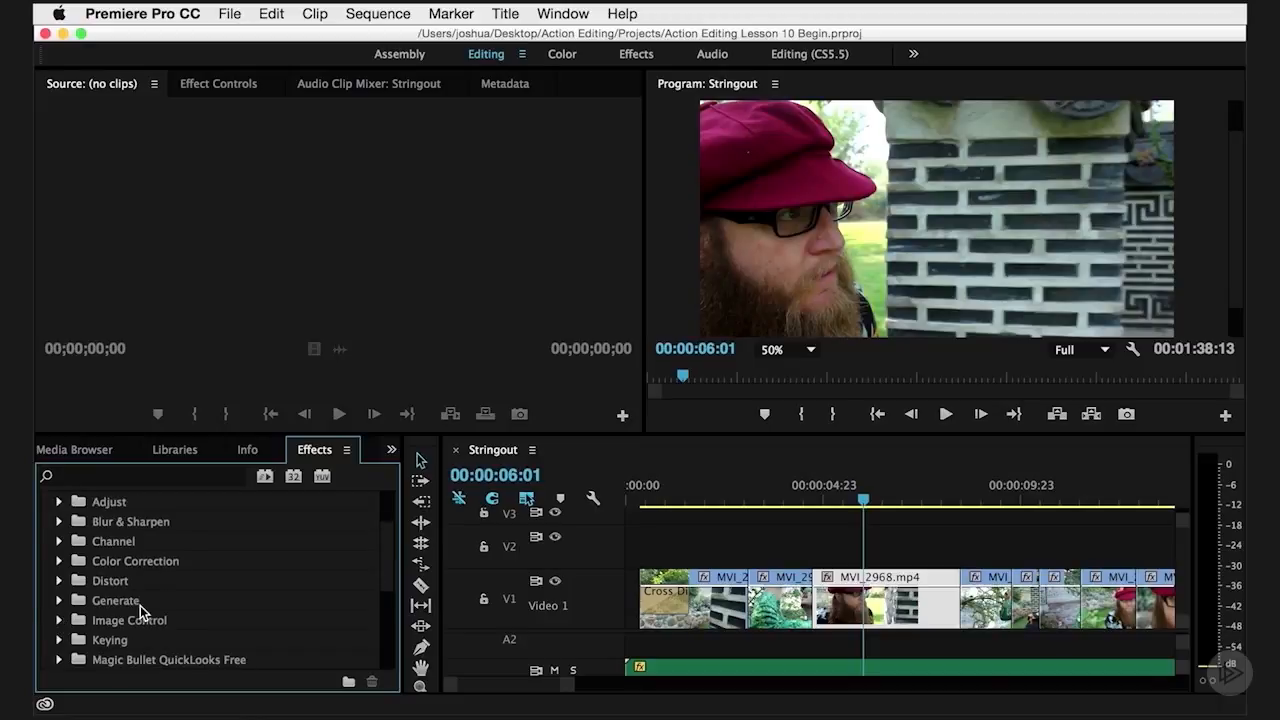
{"action": "scroll", "coordinate": [140, 604], "scroll_direction": "down", "scroll_amount": 5}
{"action": "scroll", "coordinate": [140, 604], "scroll_direction": "up", "scroll_amount": 2}
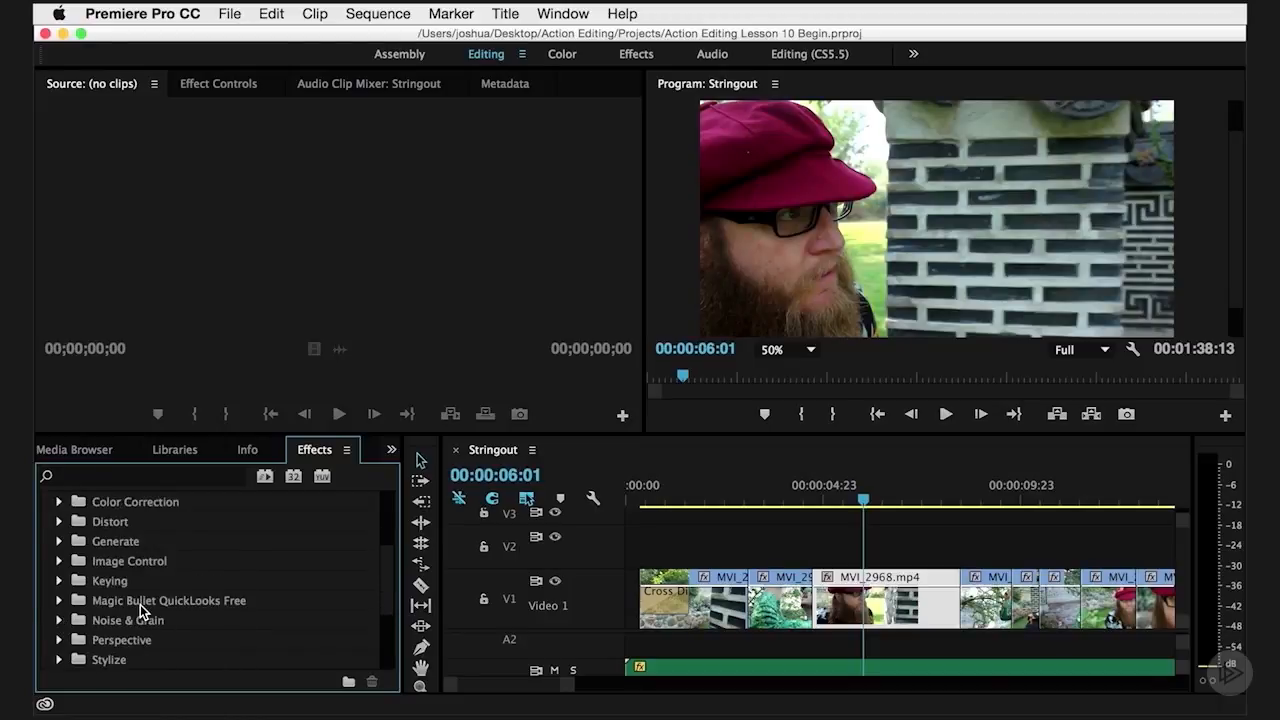
{"action": "scroll", "coordinate": [140, 604], "scroll_direction": "up", "scroll_amount": 2}
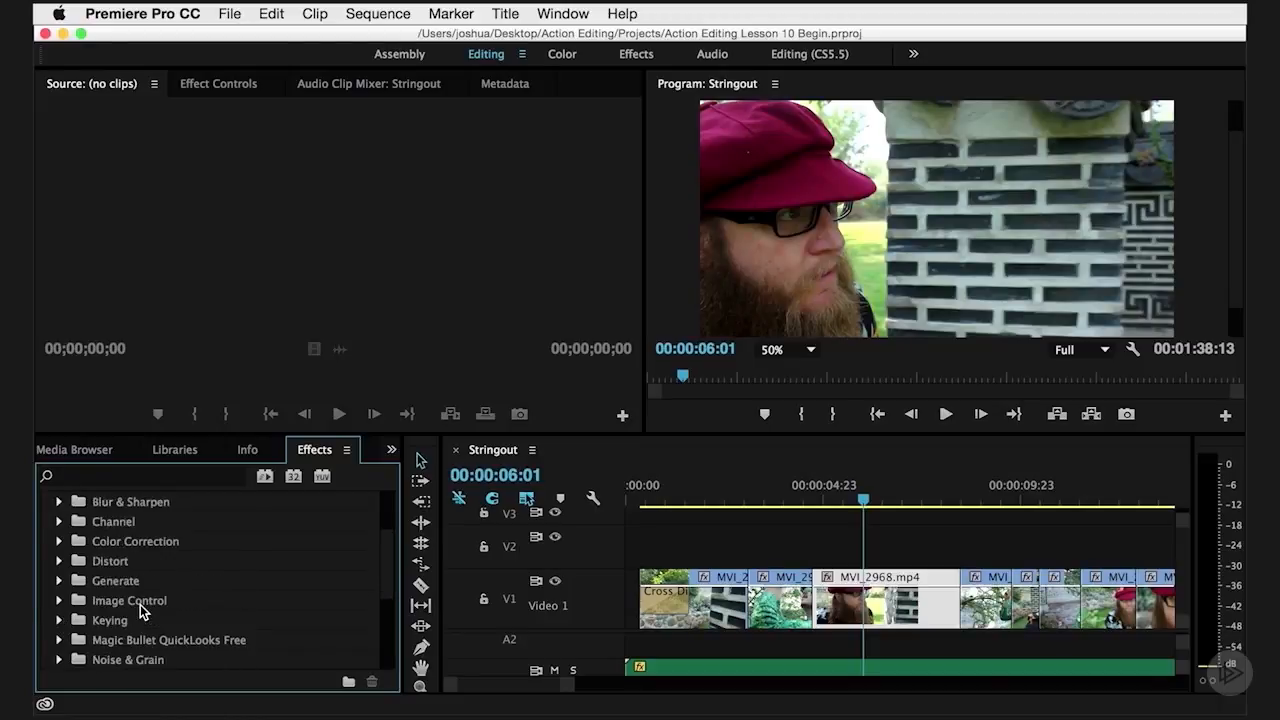
{"action": "left_click", "coordinate": [60, 542]}
{"action": "scroll", "coordinate": [199, 592], "scroll_direction": "down", "scroll_amount": 2}
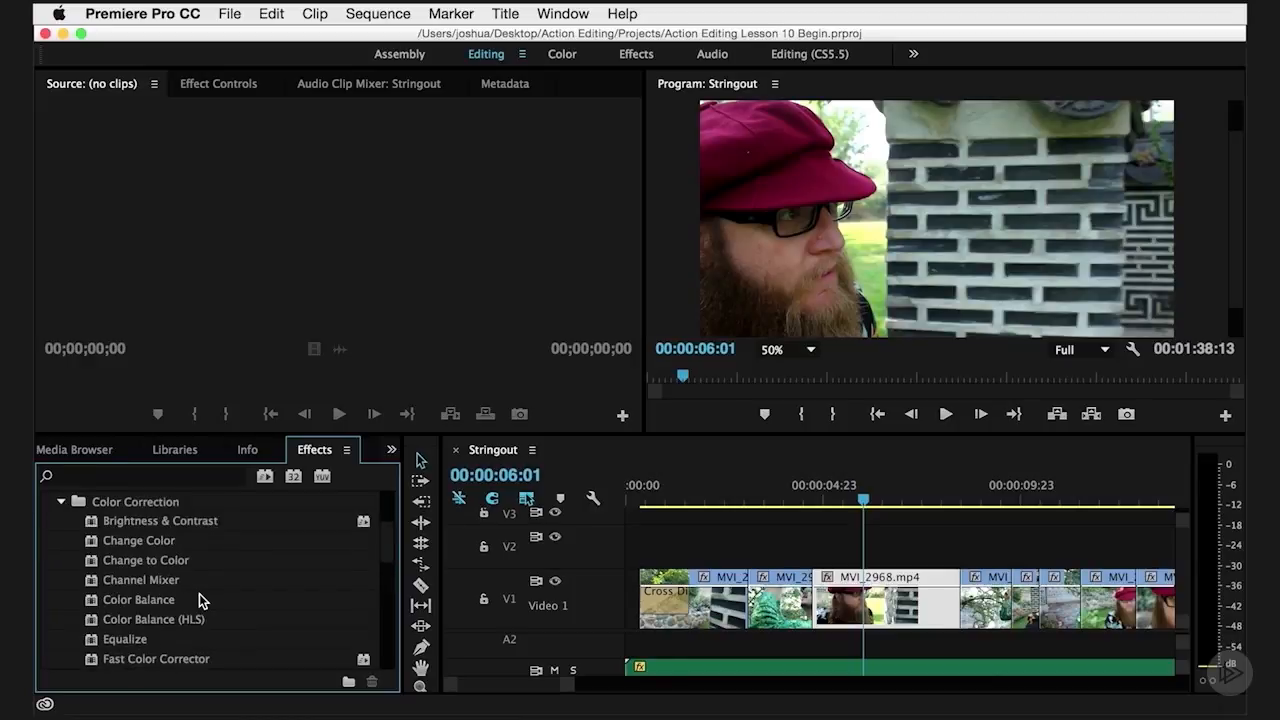
Find the Luma Curve effect among the colour correction effects and apply it to the MVI_2968.mp4 clip.
{"action": "scroll", "coordinate": [199, 593], "scroll_direction": "down", "scroll_amount": 3}
{"action": "scroll", "coordinate": [199, 593], "scroll_direction": "up", "scroll_amount": 3}
{"action": "scroll", "coordinate": [192, 586], "scroll_direction": "down", "scroll_amount": 1}
{"action": "scroll", "coordinate": [192, 579], "scroll_direction": "down", "scroll_amount": 2}
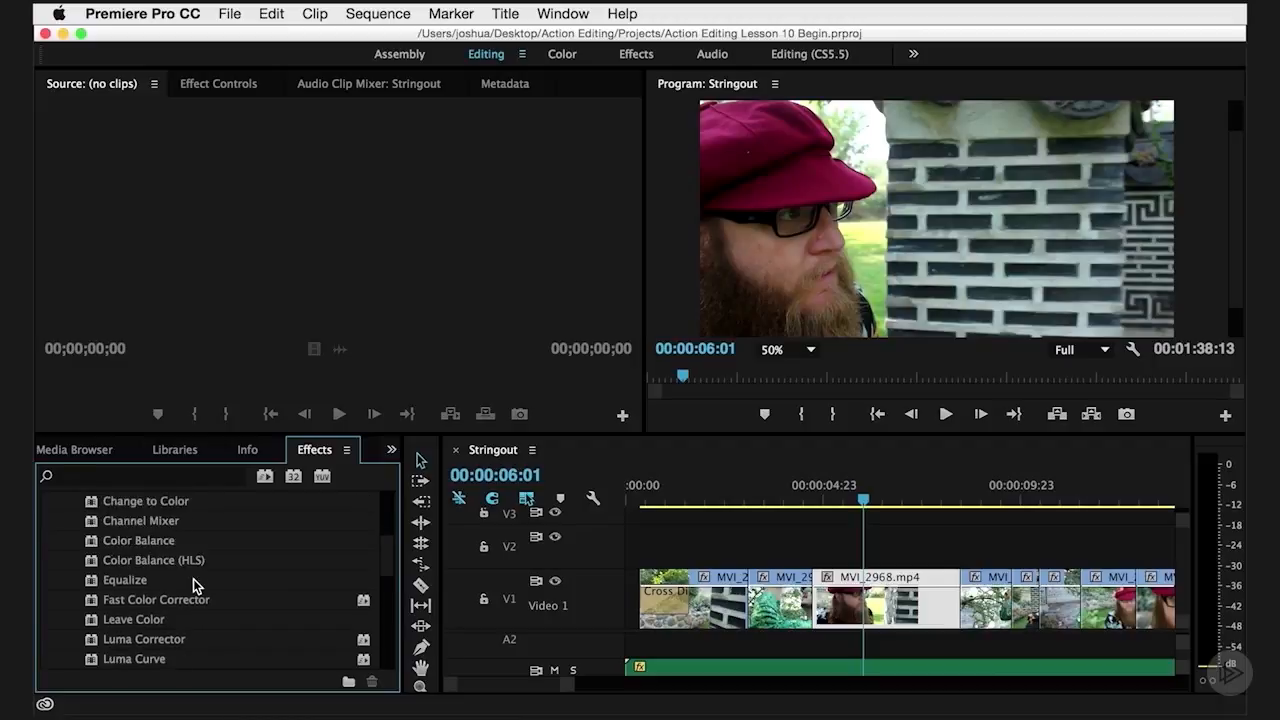
{"action": "scroll", "coordinate": [193, 579], "scroll_direction": "down", "scroll_amount": 3}
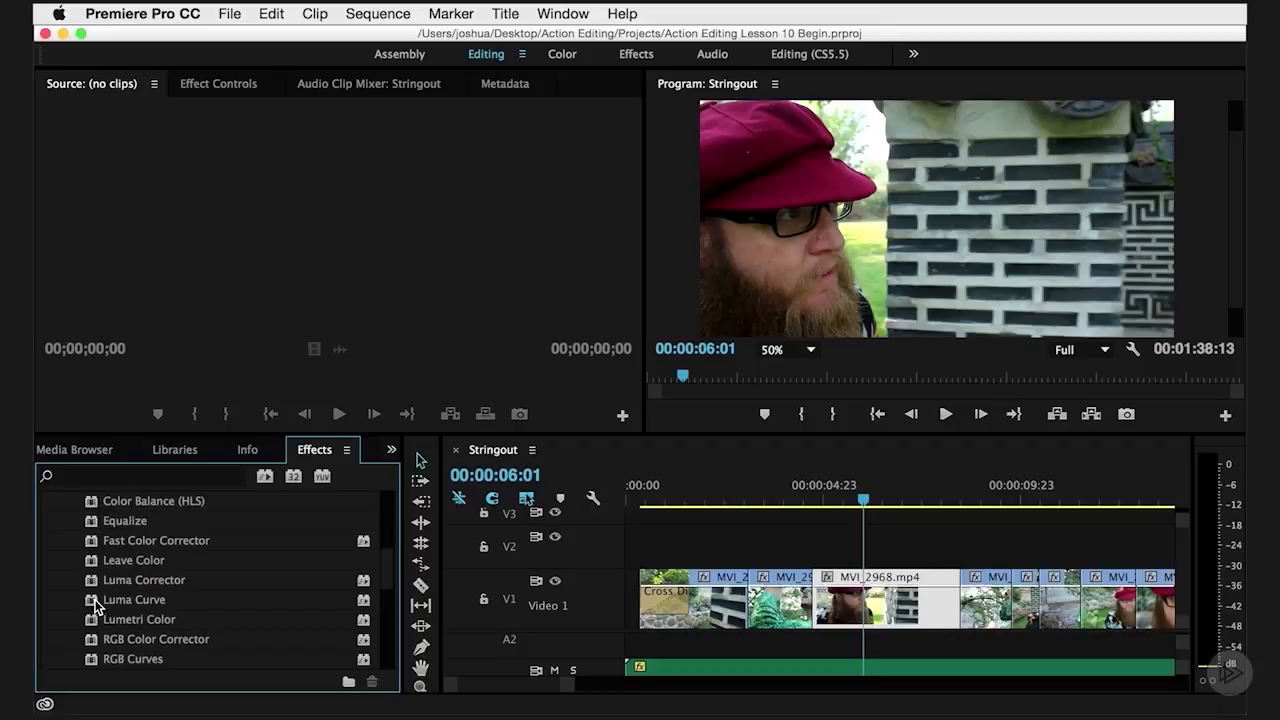
{"action": "left_click_drag", "start_coordinate": [97, 606], "coordinate": [864, 603]}
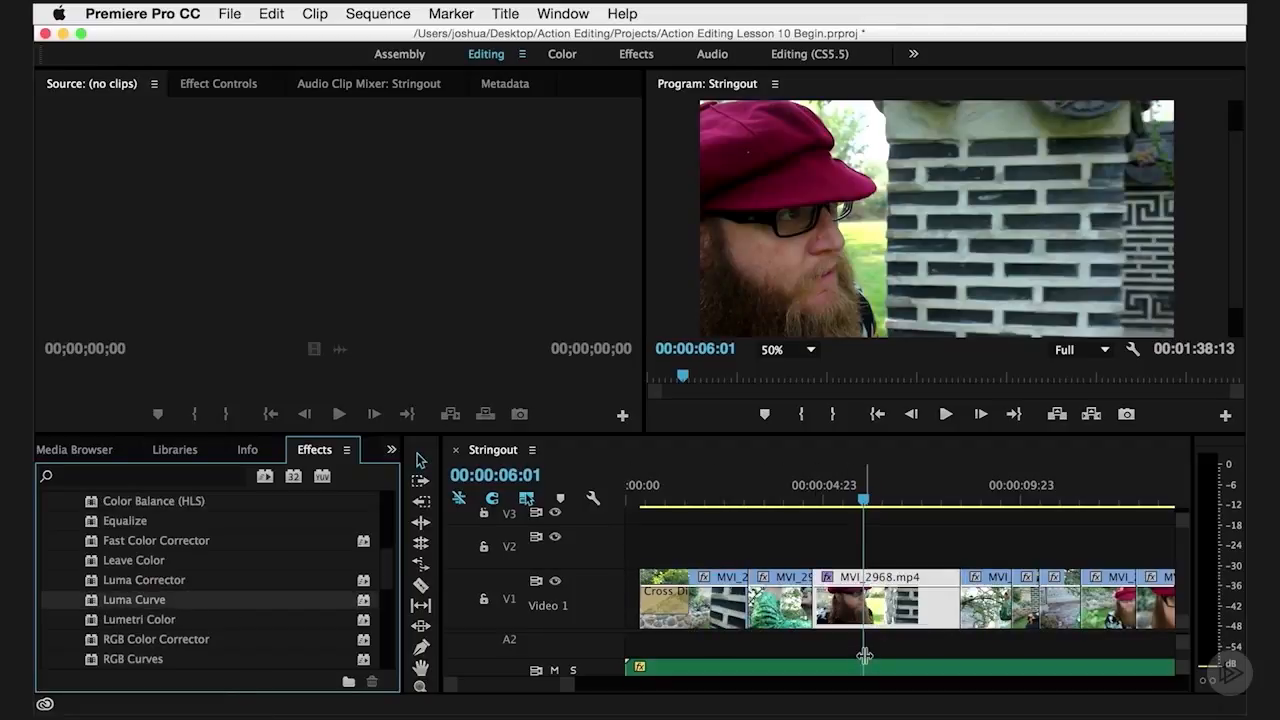
Play the sequence forward to 00:00:06:08 and apply the Fast Color Corrector effect to the MVI_2968.mp4 clip.
{"action": "scroll", "coordinate": [284, 577], "scroll_direction": "up", "scroll_amount": 1}
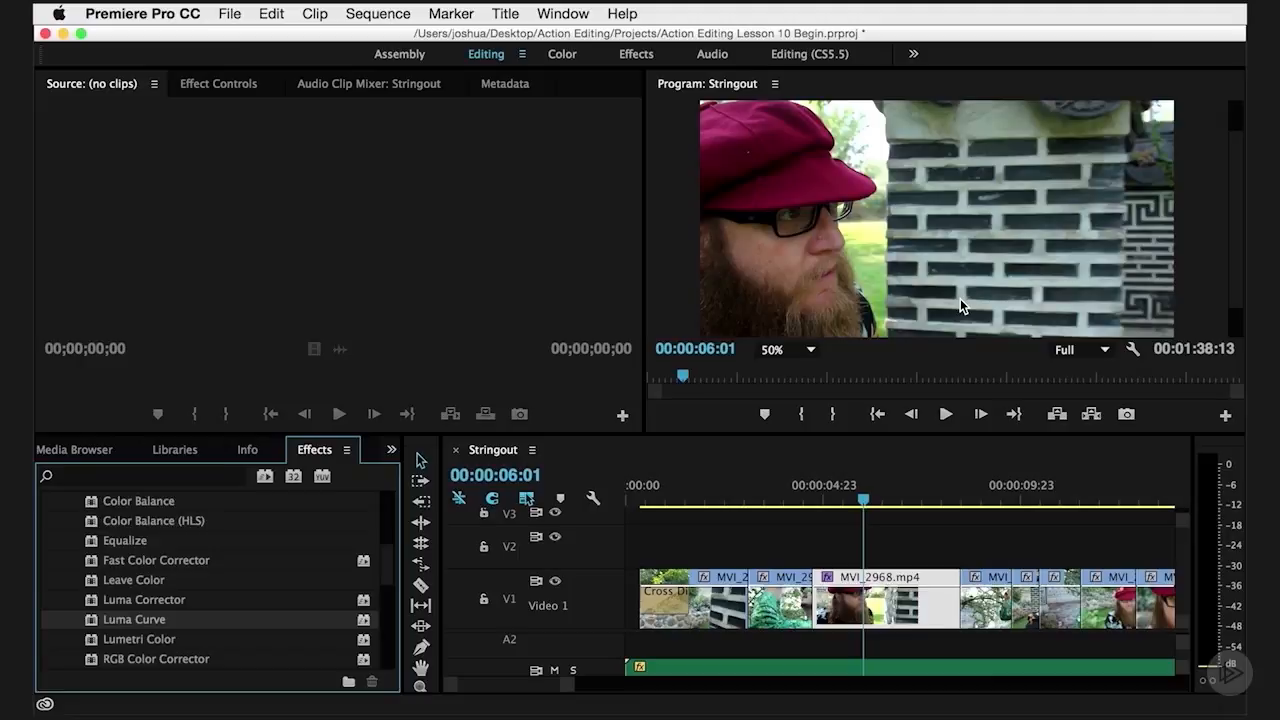
{"action": "key", "text": "space"}
{"action": "key", "text": "space"}
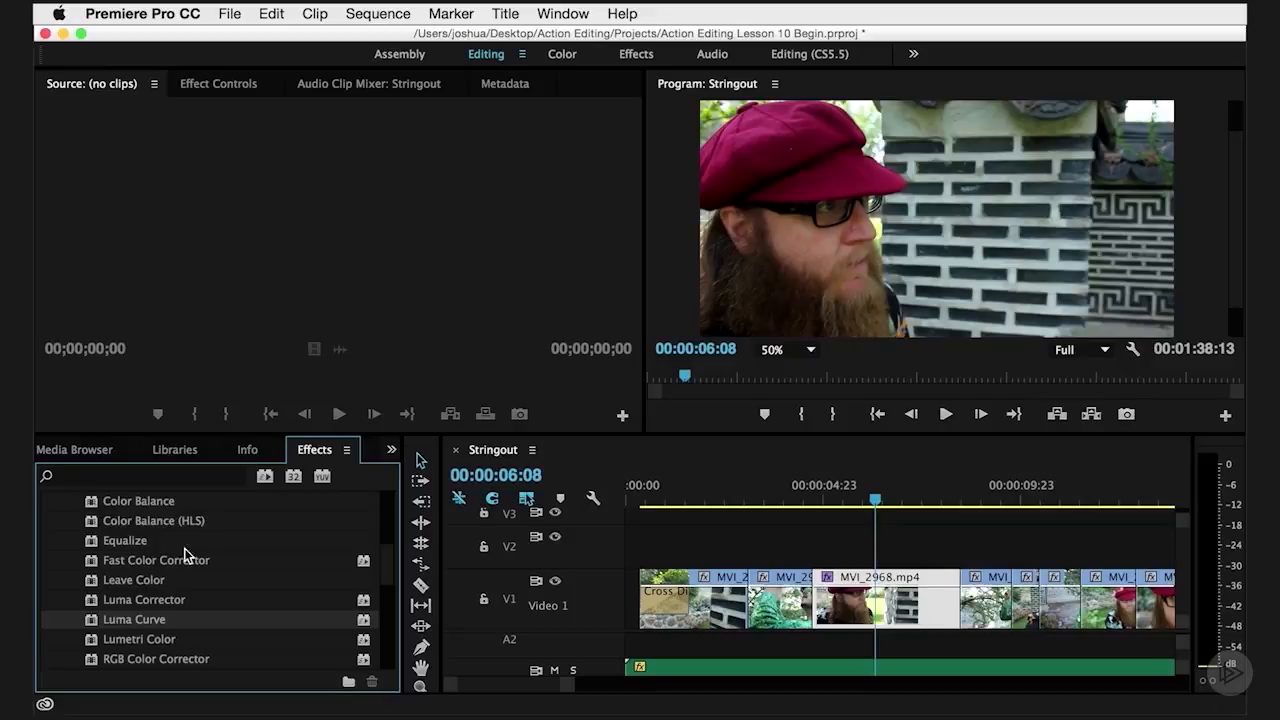
{"action": "scroll", "coordinate": [253, 585], "scroll_direction": "up", "scroll_amount": 1}
{"action": "scroll", "coordinate": [253, 585], "scroll_direction": "down", "scroll_amount": 5}
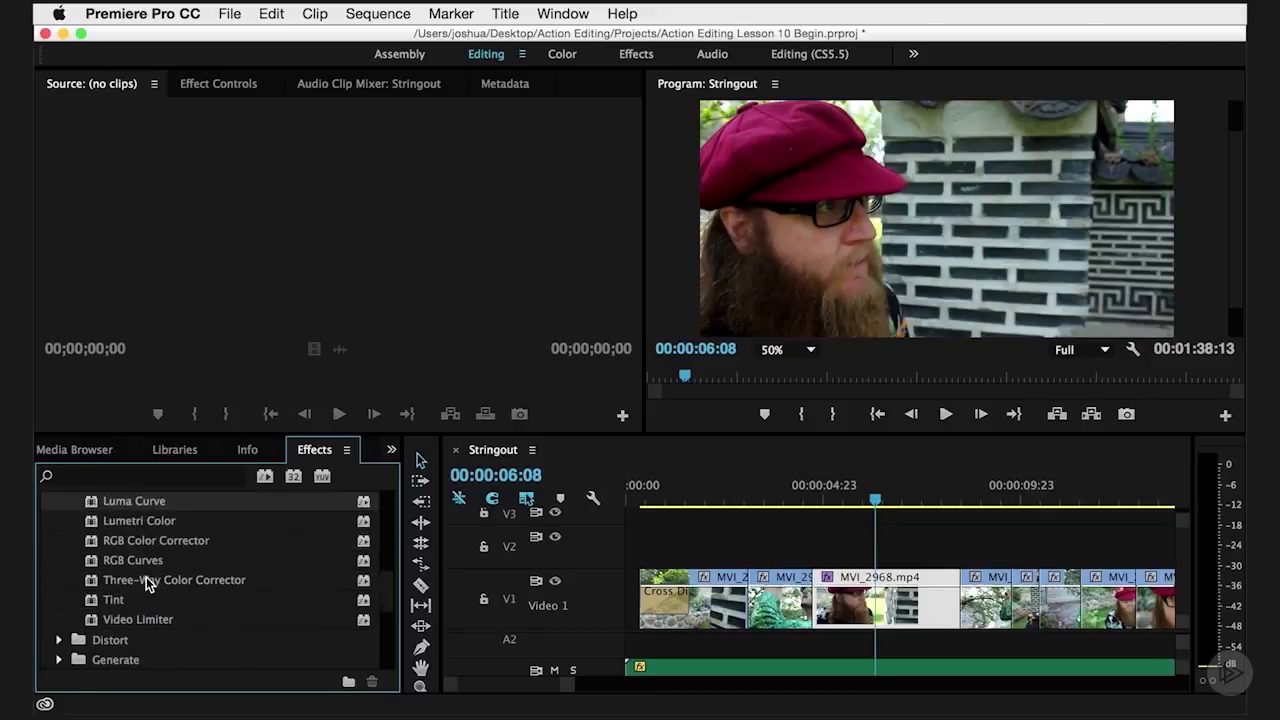
{"action": "scroll", "coordinate": [199, 585], "scroll_direction": "up", "scroll_amount": 6}
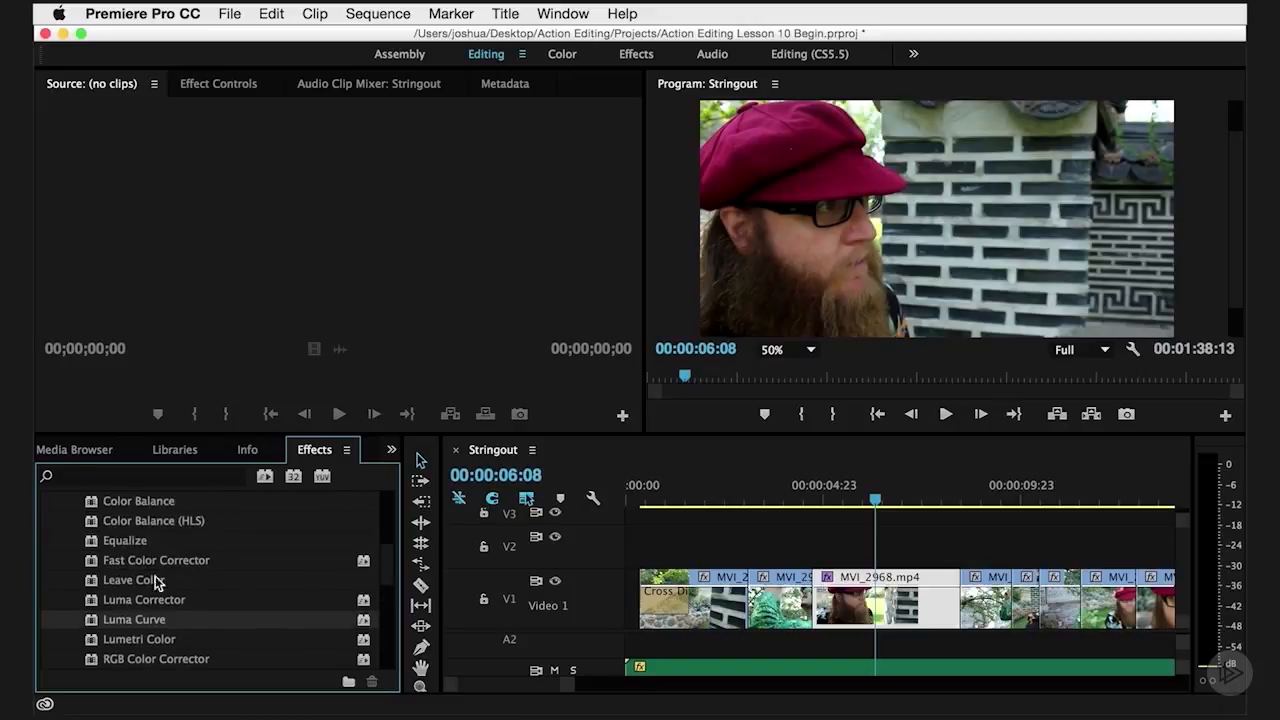
{"action": "left_click_drag", "start_coordinate": [91, 561], "coordinate": [860, 596]}
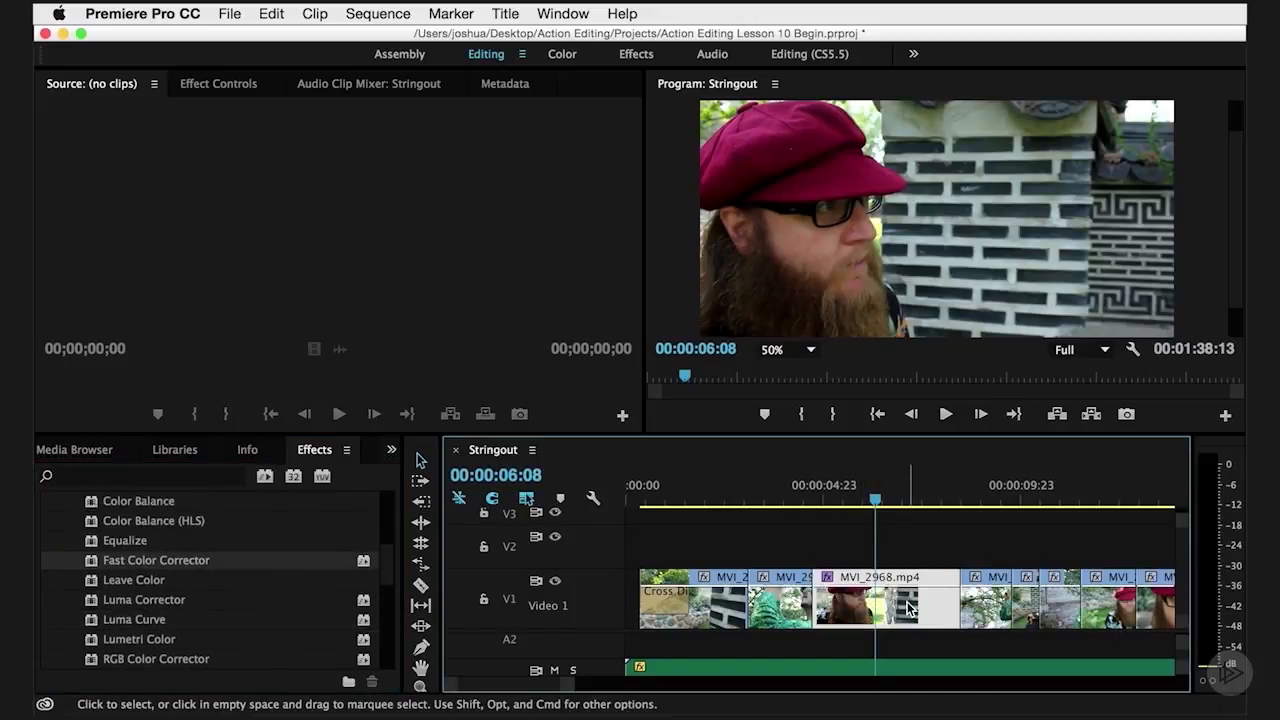
Open the MVI_2968.mp4 timeline clip with its effect settings and bring up the Luma Curve's full Luma Waveform.
{"action": "double_click", "coordinate": [908, 607]}
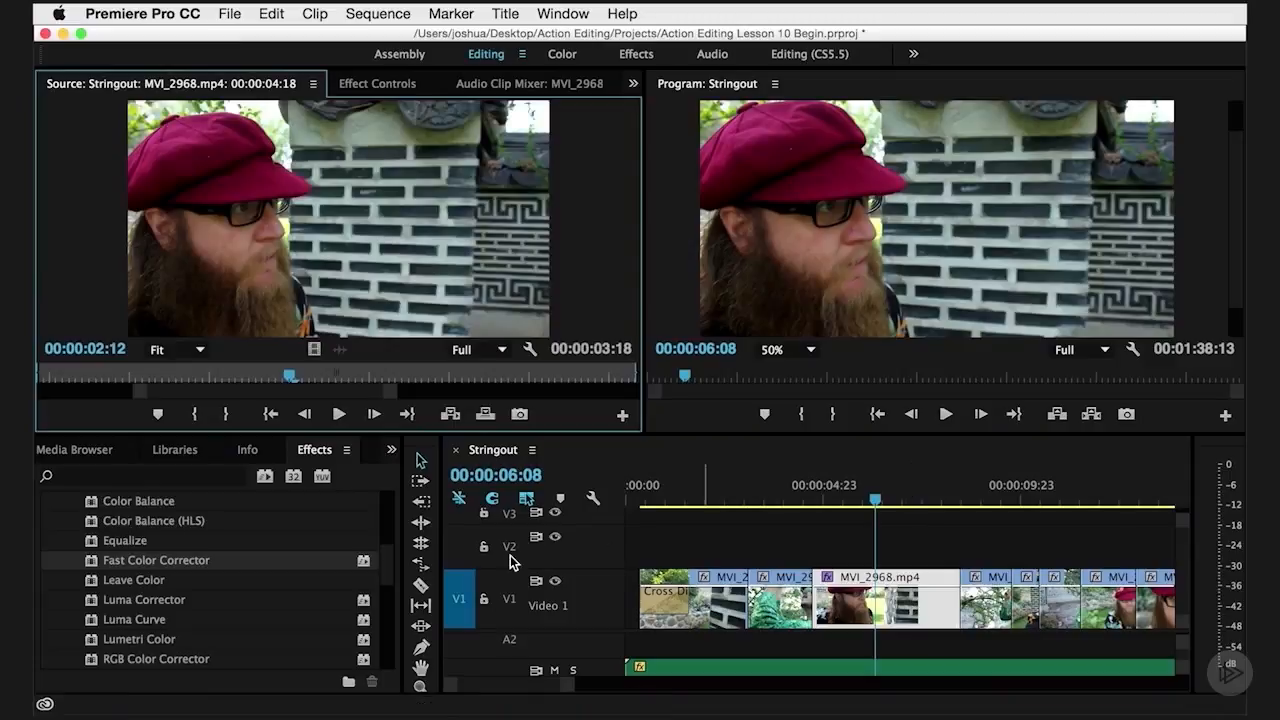
{"action": "left_click", "coordinate": [386, 89]}
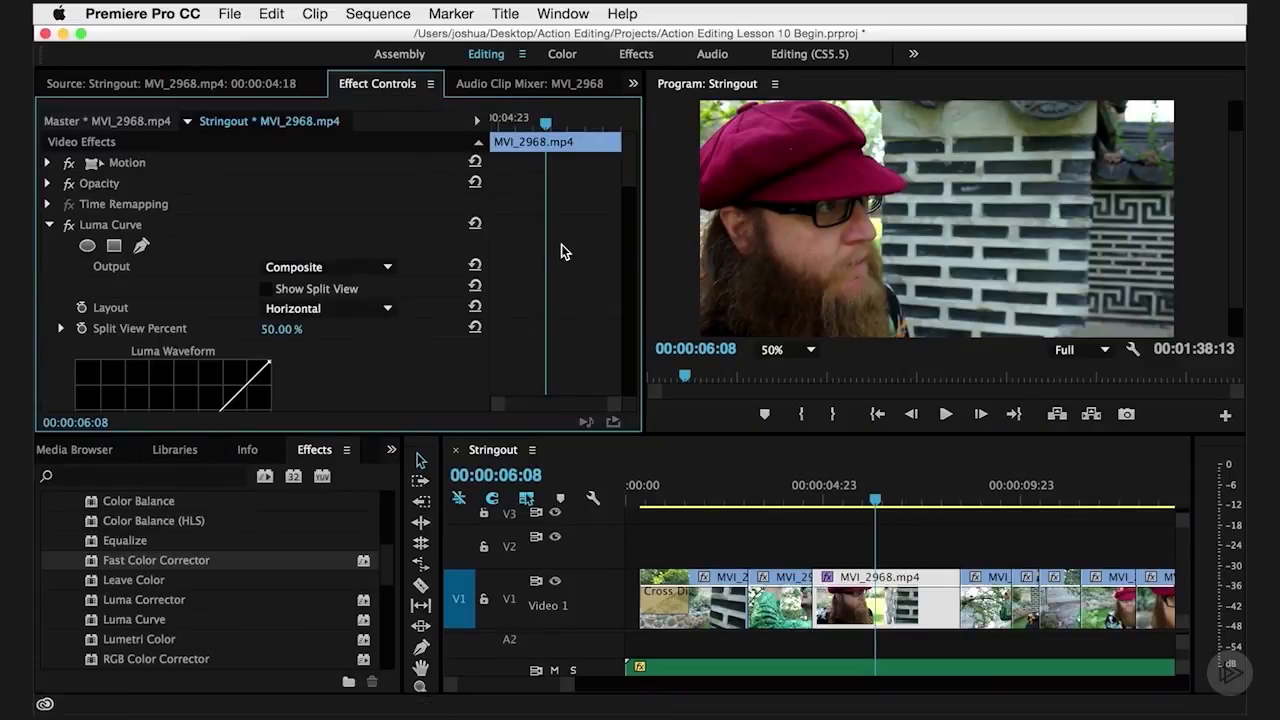
{"action": "left_click_drag", "start_coordinate": [626, 182], "coordinate": [628, 212]}
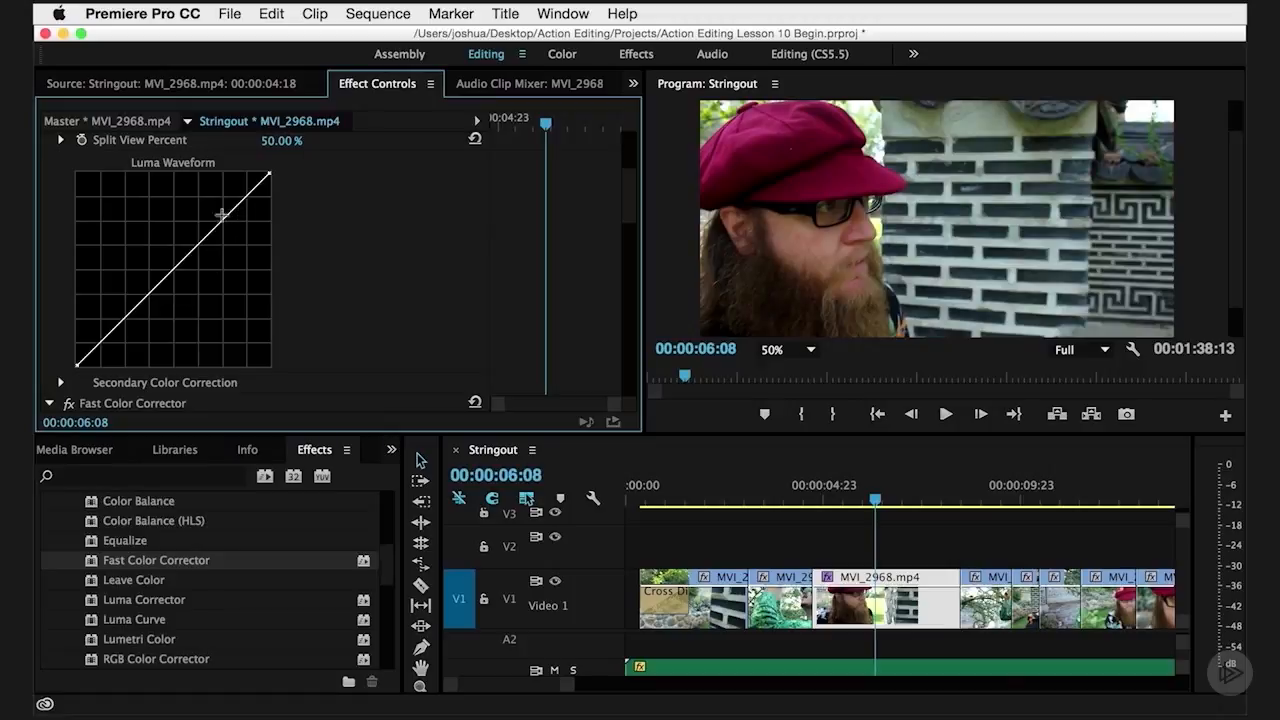
{"action": "scroll", "coordinate": [221, 213], "scroll_direction": "up", "scroll_amount": 5}
{"action": "scroll", "coordinate": [416, 288], "scroll_direction": "down", "scroll_amount": 1}
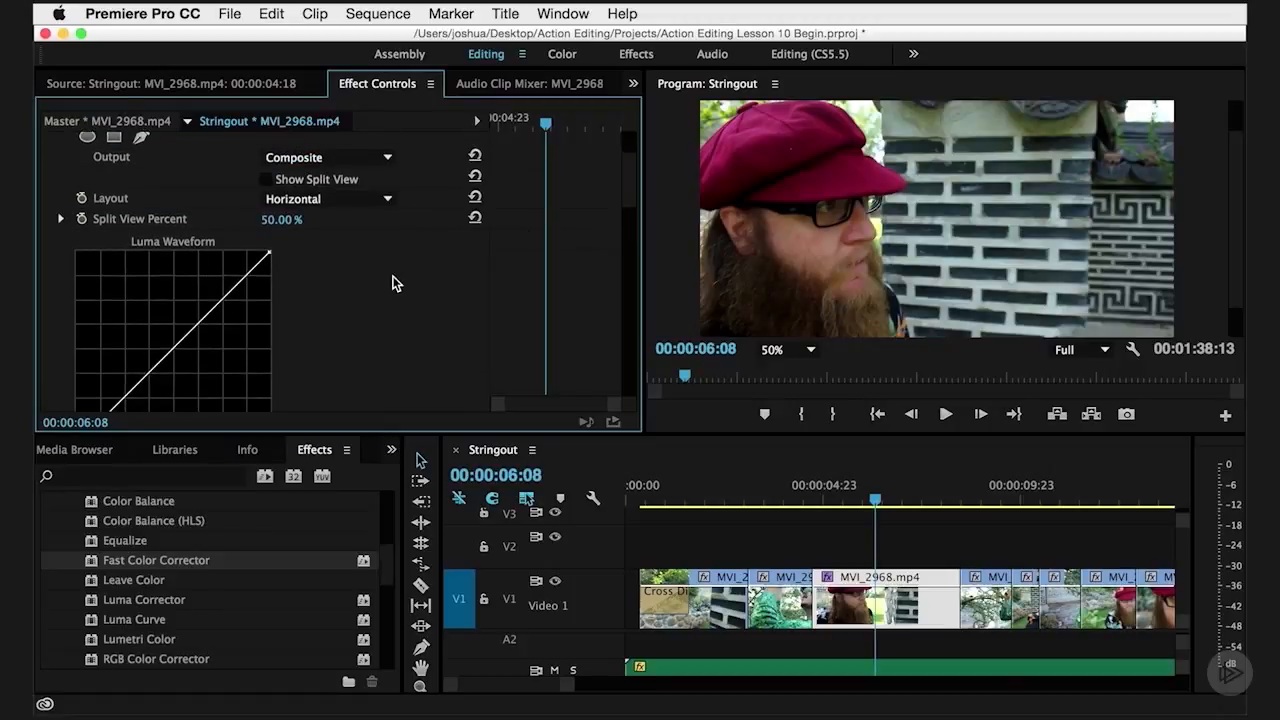
{"action": "scroll", "coordinate": [623, 192], "scroll_direction": "down", "scroll_amount": 5}
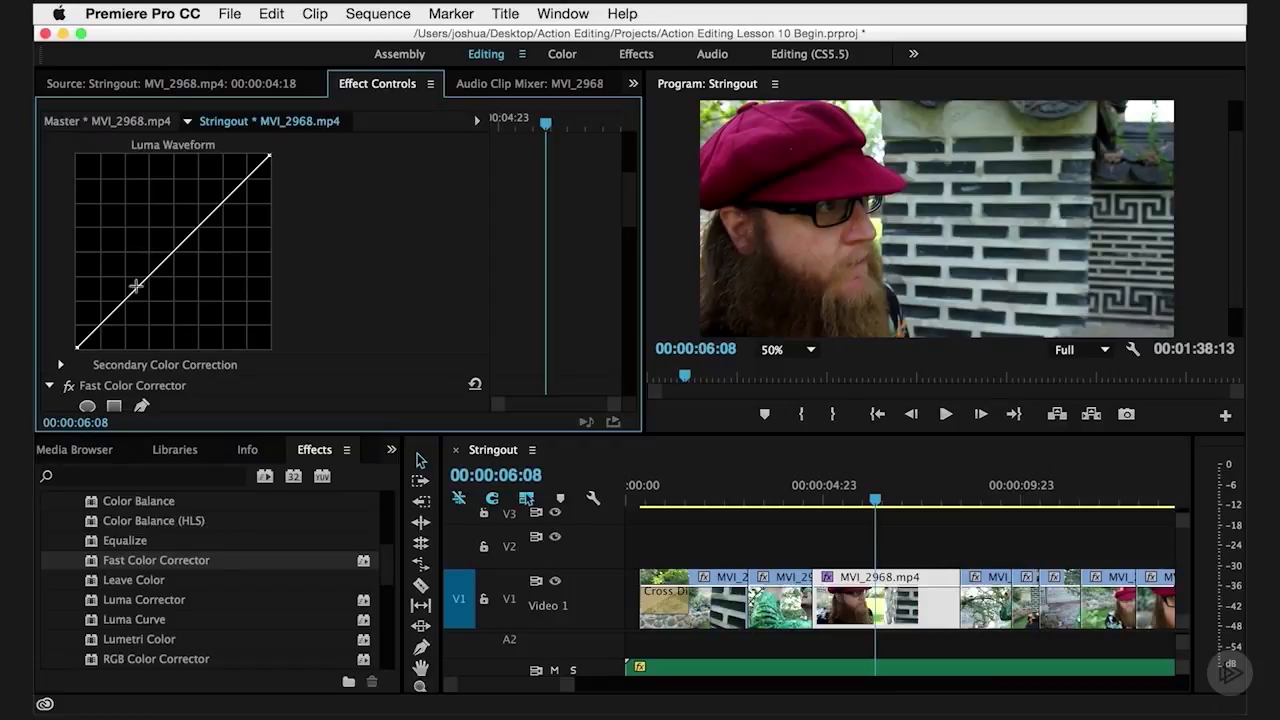
Add two control points to the Luma Waveform diagonal, about a third and about two-thirds of the way up.
{"action": "left_click", "coordinate": [136, 286]}
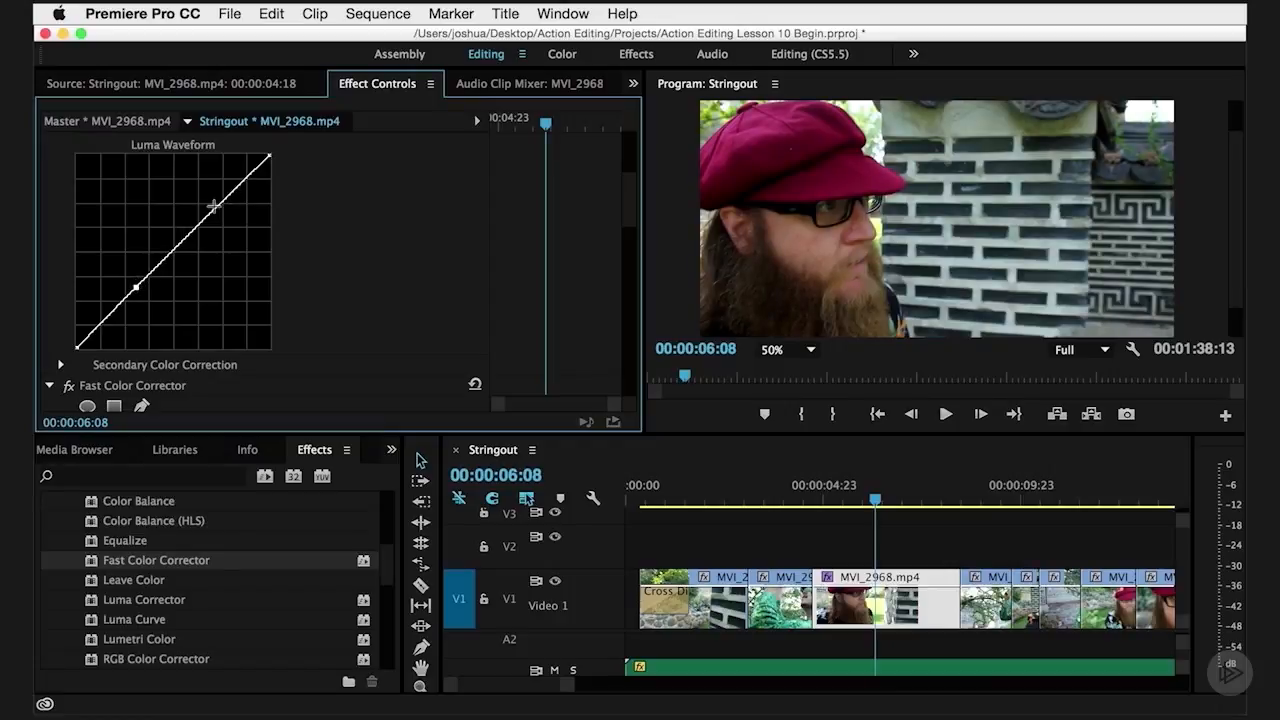
{"action": "left_click", "coordinate": [214, 207]}
{"action": "scroll", "coordinate": [136, 288], "scroll_direction": "up", "scroll_amount": 1}
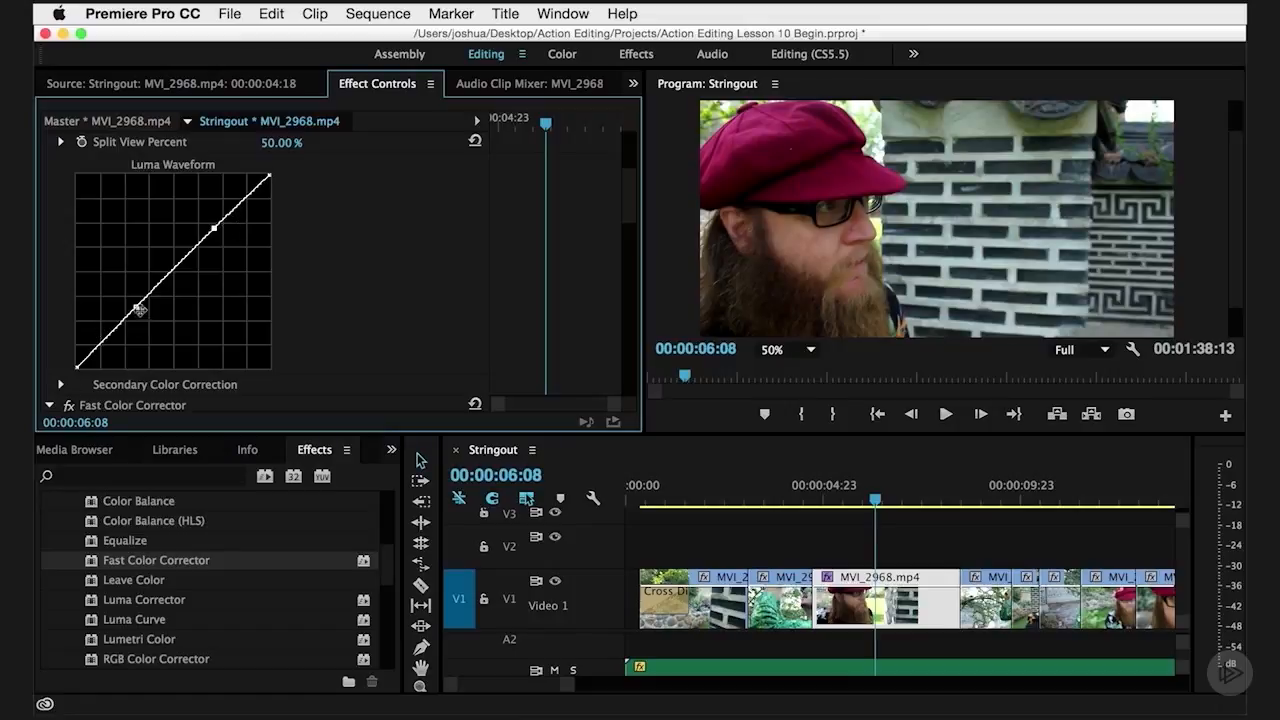
Reshape the Luma Waveform by lowering its upper control point and white end point, and settle the lower control point slightly below the diagonal.
{"action": "left_click", "coordinate": [137, 309]}
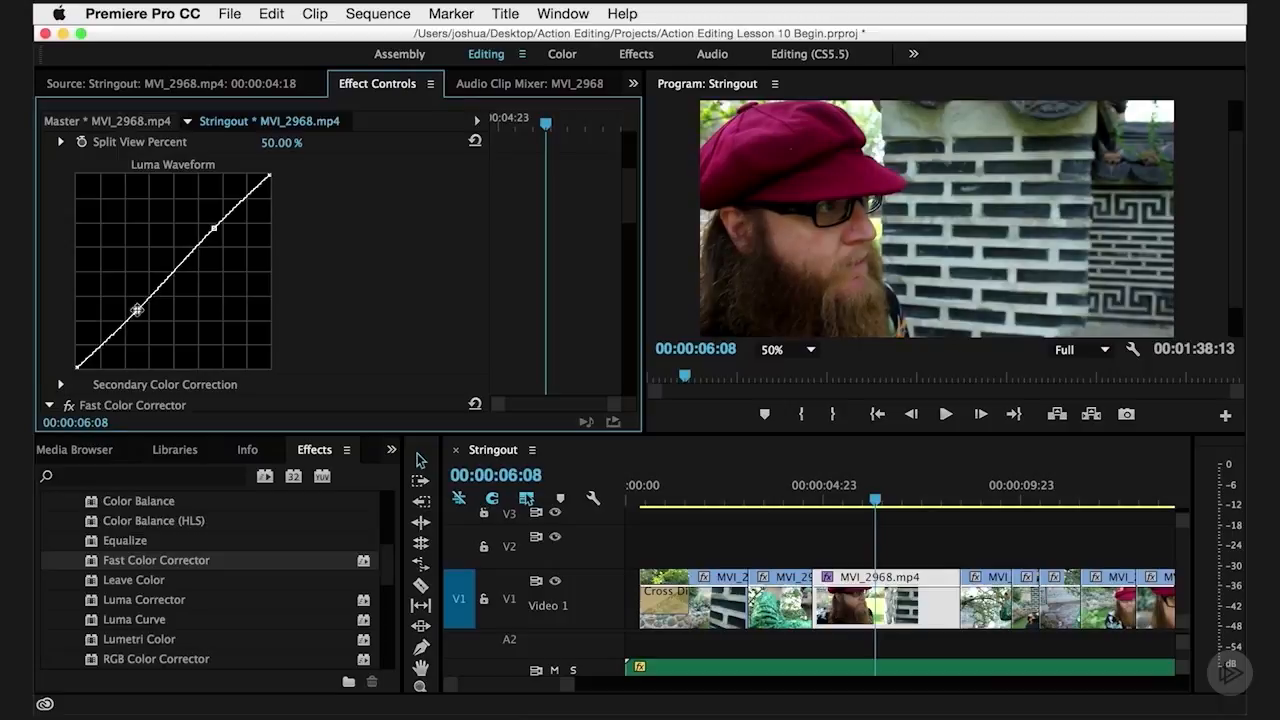
{"action": "mouse_move", "coordinate": [137, 309]}
{"action": "left_mouse_down"}
{"action": "mouse_move", "coordinate": [128, 276]}
{"action": "mouse_move", "coordinate": [143, 300]}
{"action": "left_mouse_up"}
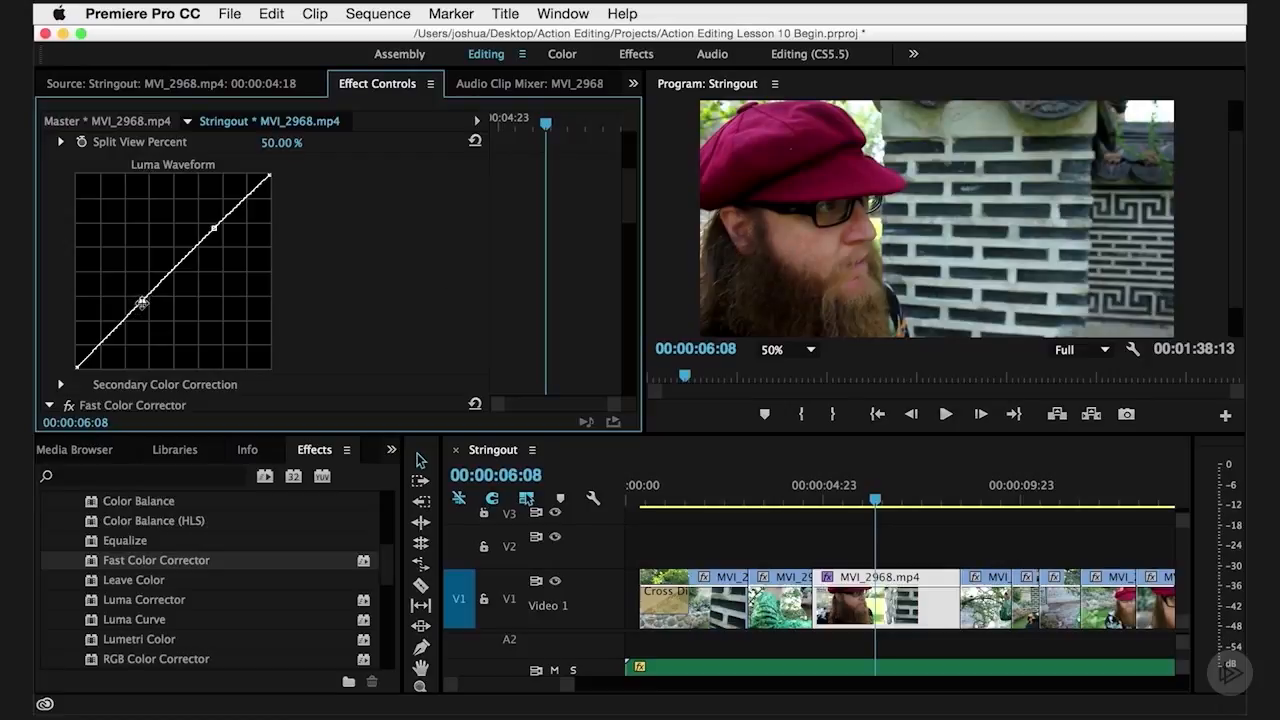
{"action": "mouse_move", "coordinate": [142, 302]}
{"action": "left_mouse_down"}
{"action": "mouse_move", "coordinate": [134, 290]}
{"action": "mouse_move", "coordinate": [144, 303]}
{"action": "left_mouse_up"}
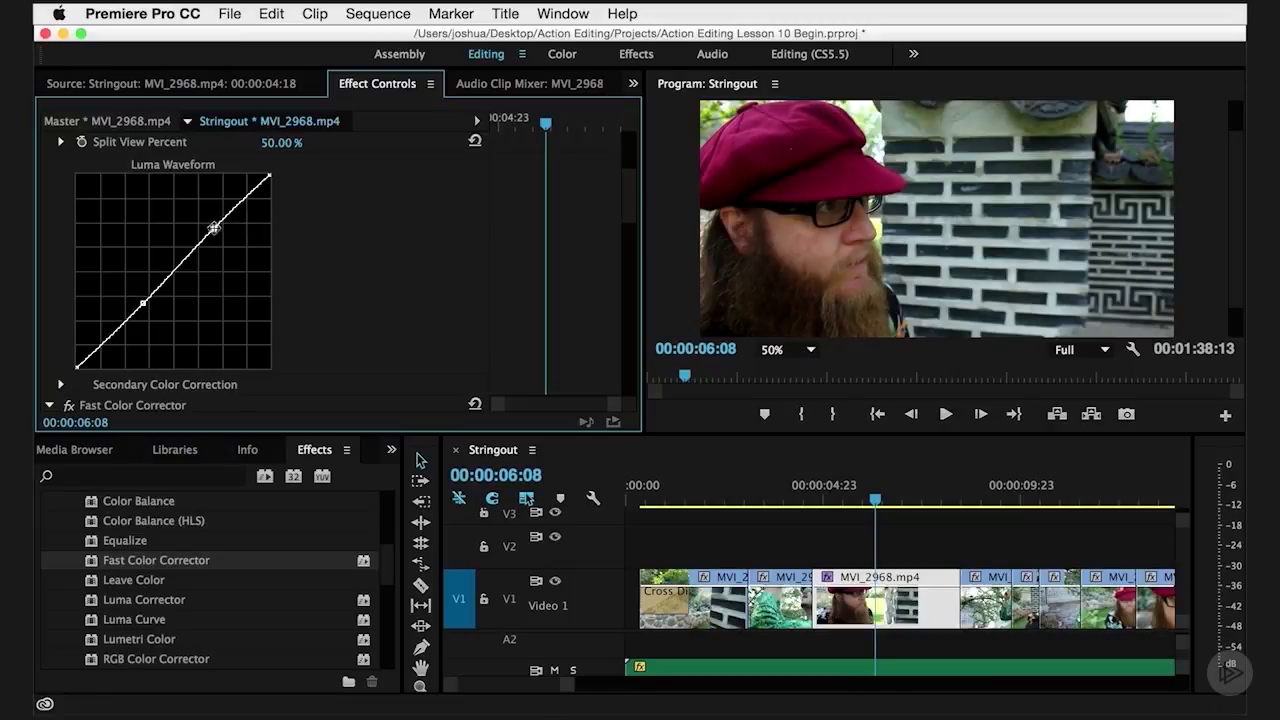
{"action": "mouse_move", "coordinate": [213, 228]}
{"action": "left_mouse_down"}
{"action": "mouse_move", "coordinate": [214, 250]}
{"action": "mouse_move", "coordinate": [181, 196]}
{"action": "mouse_move", "coordinate": [229, 251]}
{"action": "mouse_move", "coordinate": [161, 177]}
{"action": "mouse_move", "coordinate": [238, 272]}
{"action": "mouse_move", "coordinate": [195, 252]}
{"action": "mouse_move", "coordinate": [214, 211]}
{"action": "mouse_move", "coordinate": [224, 246]}
{"action": "mouse_move", "coordinate": [200, 208]}
{"action": "mouse_move", "coordinate": [208, 244]}
{"action": "left_mouse_up"}
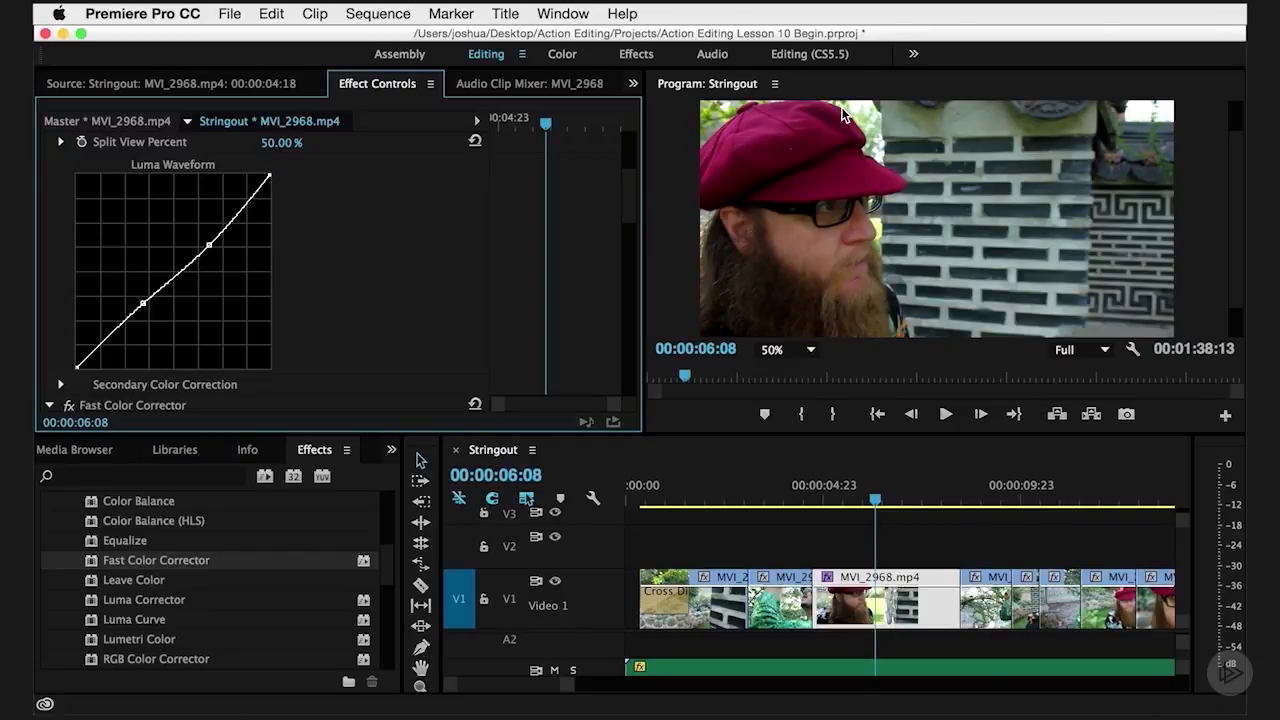
{"action": "left_click_drag", "start_coordinate": [268, 176], "coordinate": [291, 189]}
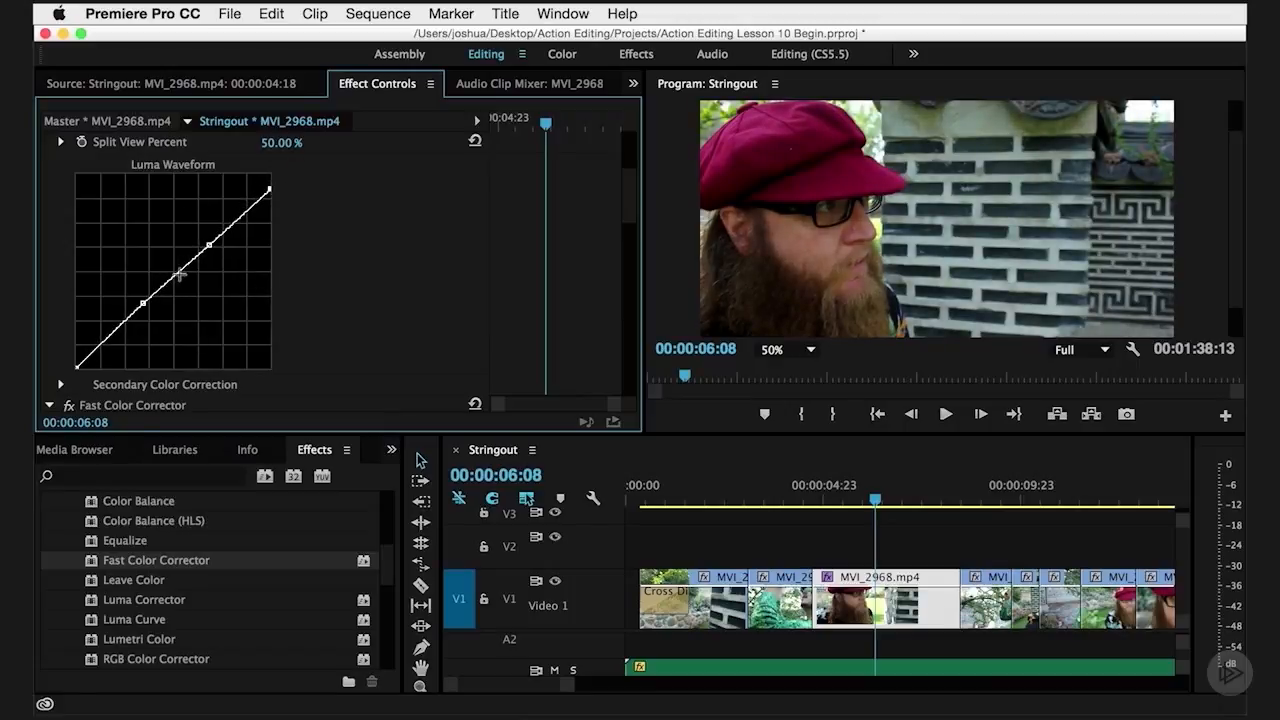
{"action": "left_click_drag", "start_coordinate": [143, 303], "coordinate": [137, 310]}
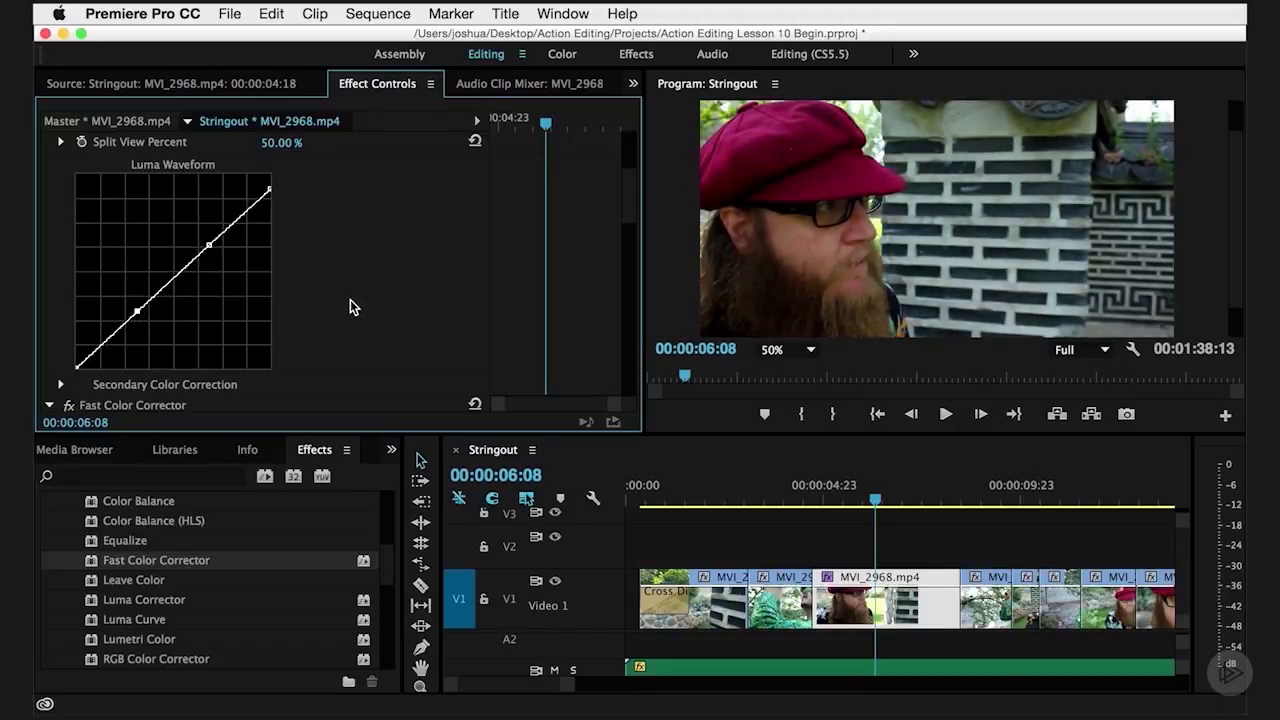
Scrub through the MVI_2968.mp4 clip and its neighbours to review the luma correction, and park the playhead at 00:00:06:11.
{"action": "scroll", "coordinate": [189, 321], "scroll_direction": "down", "scroll_amount": 1}
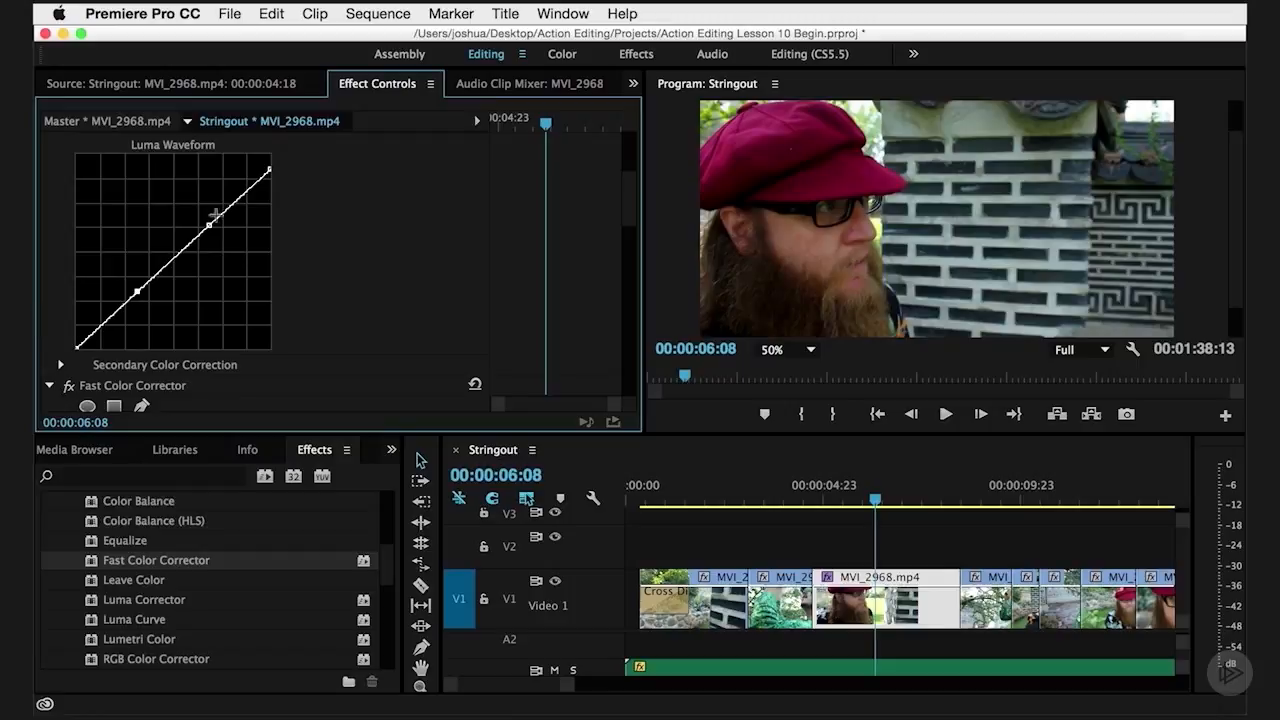
{"action": "left_click", "coordinate": [790, 490]}
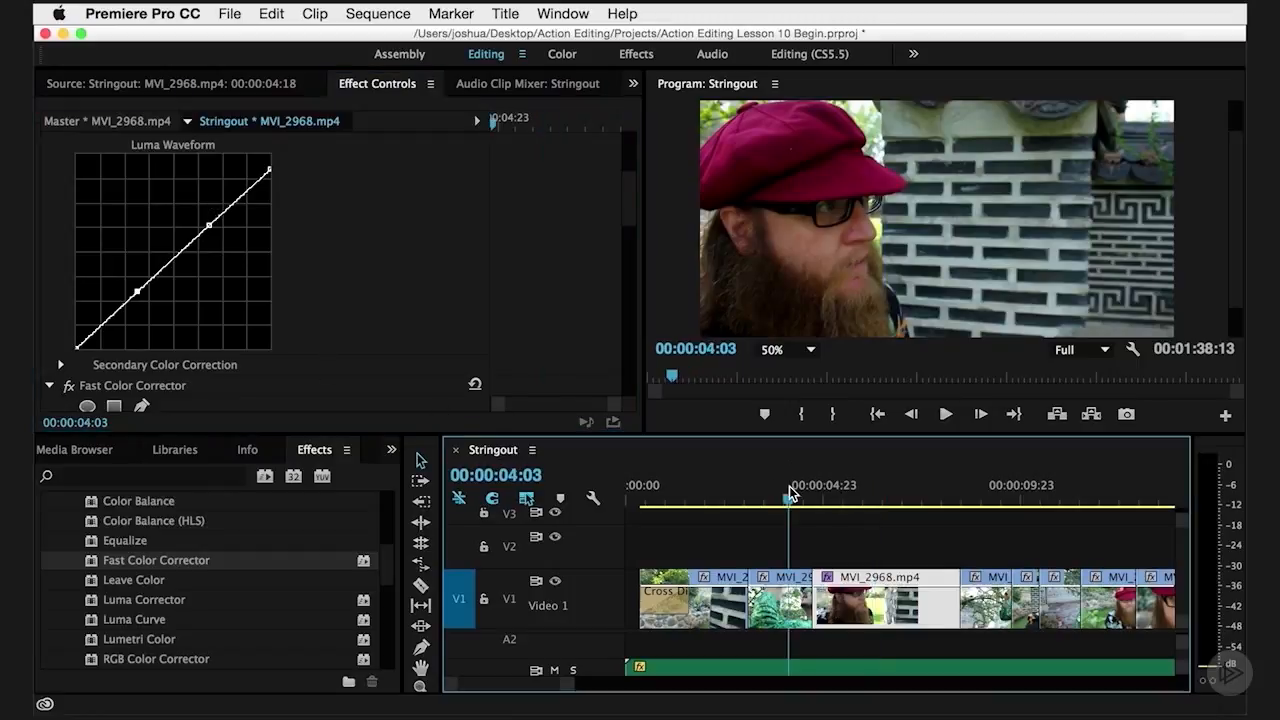
{"action": "left_click_drag", "start_coordinate": [790, 488], "coordinate": [995, 487]}
{"action": "left_click_drag", "start_coordinate": [911, 490], "coordinate": [882, 489]}
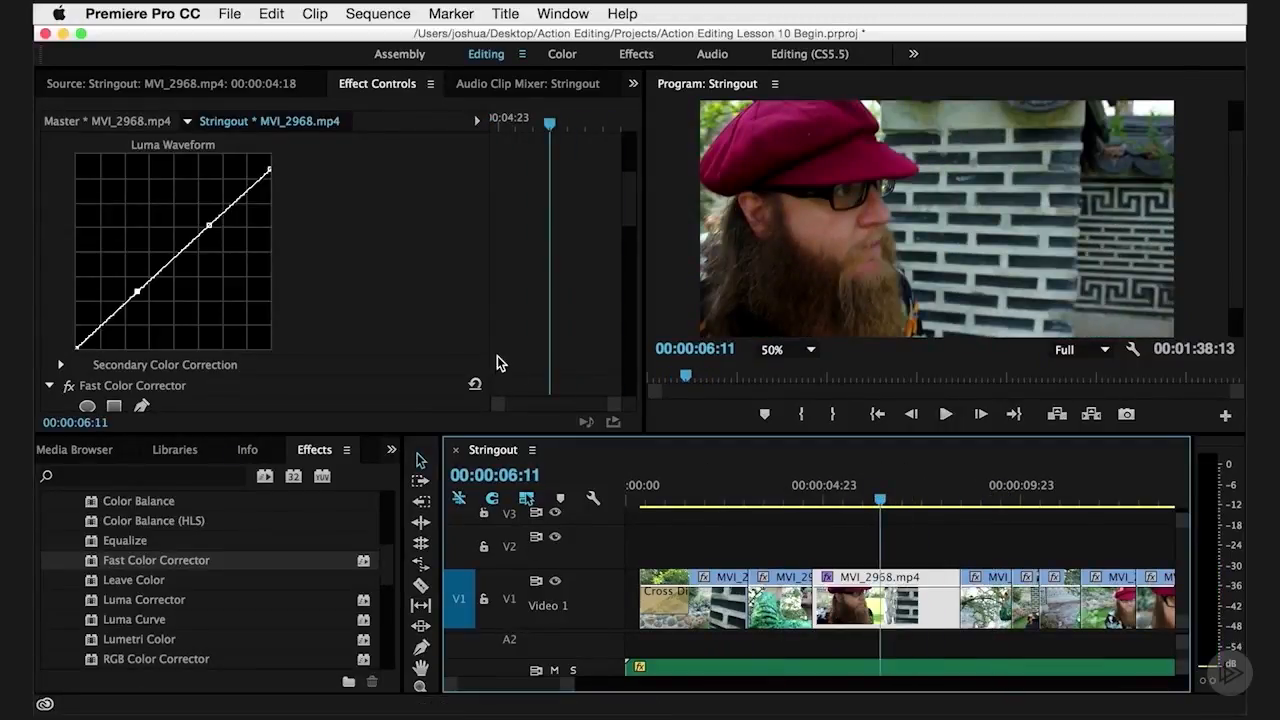
Push the Fast Color Corrector's hue balance on MVI_2968.mp4 toward red, with Balance Magnitude 53.42 and Balance Angle -100.2°.
{"action": "scroll", "coordinate": [497, 363], "scroll_direction": "down", "scroll_amount": 3}
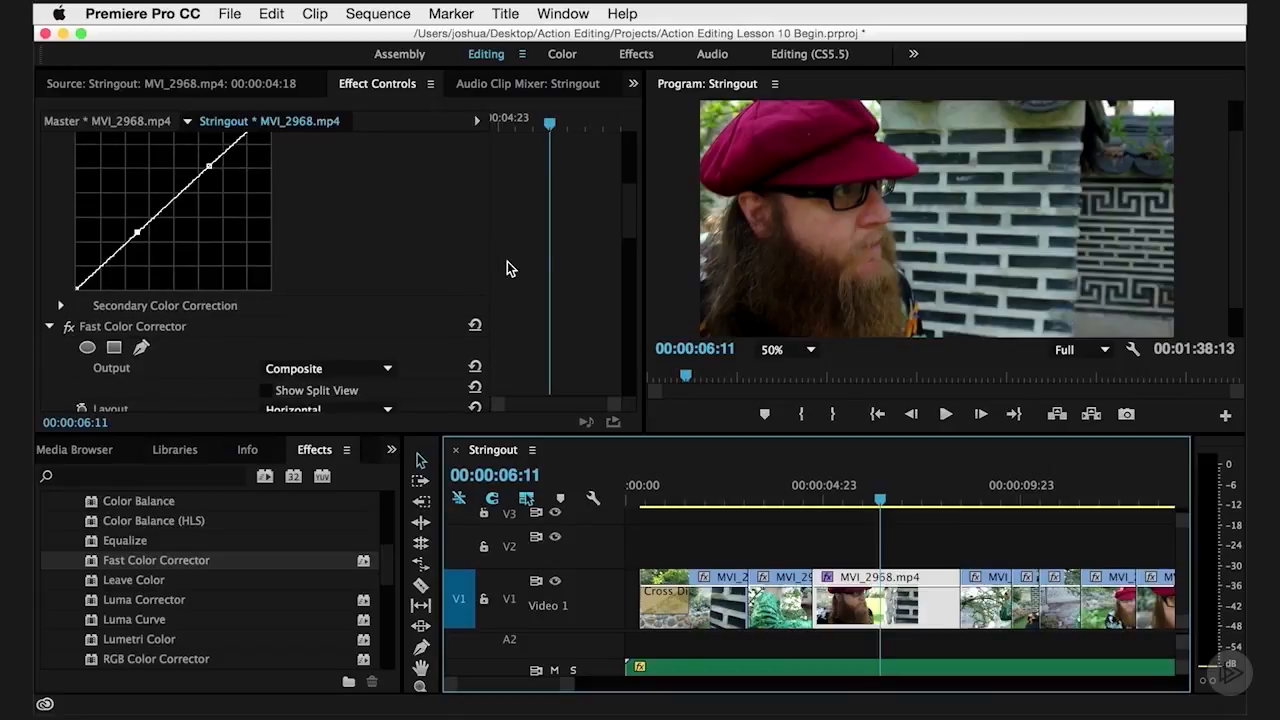
{"action": "left_click_drag", "start_coordinate": [626, 206], "coordinate": [623, 286]}
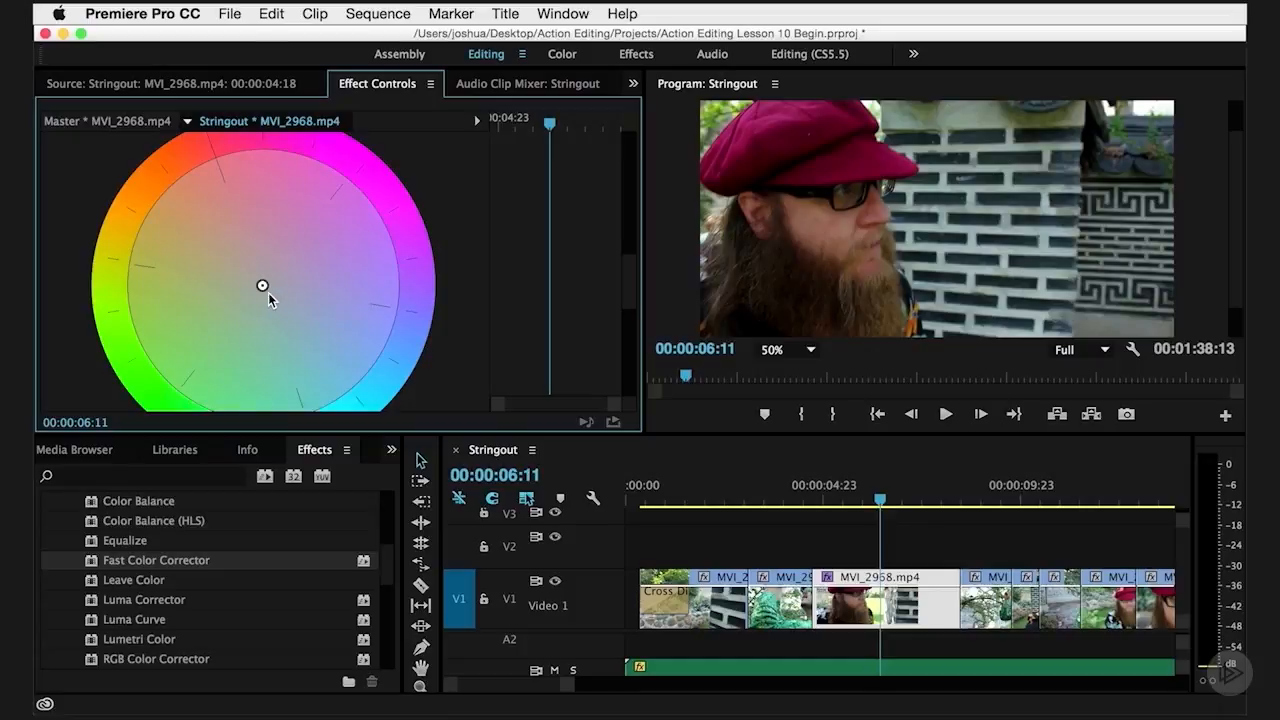
{"action": "left_click_drag", "start_coordinate": [262, 289], "coordinate": [259, 243]}
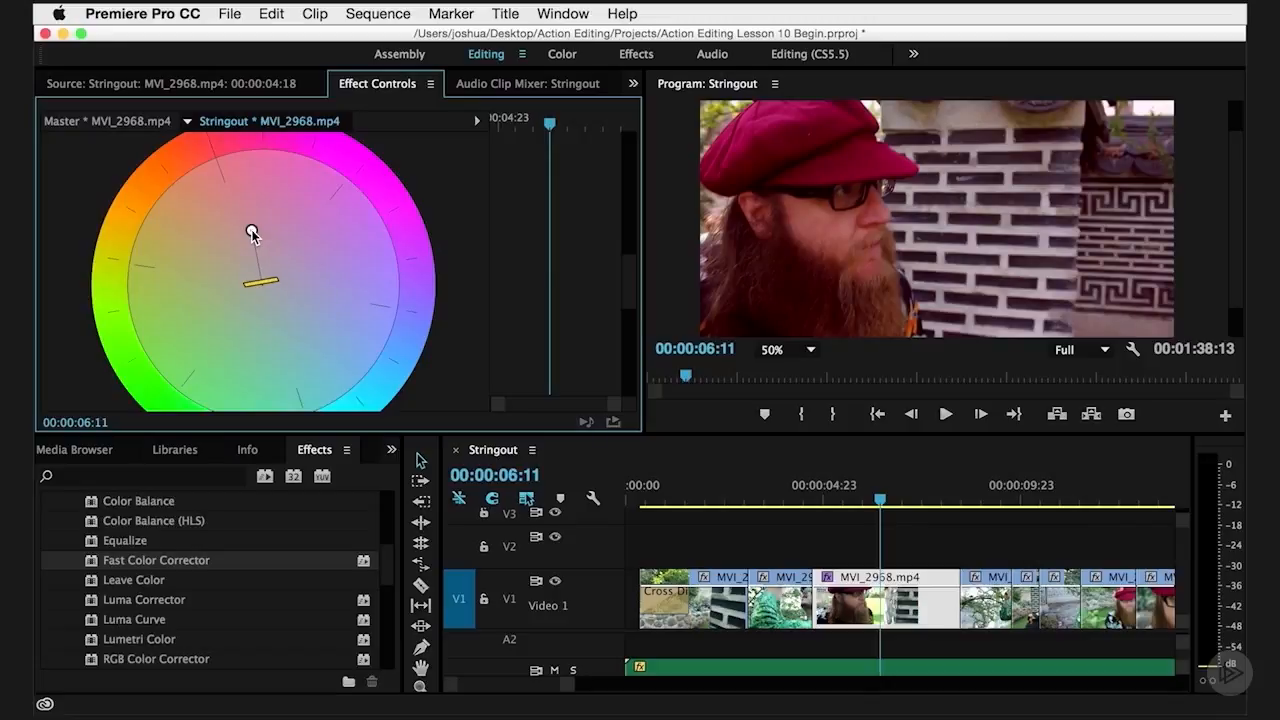
{"action": "left_click_drag", "start_coordinate": [251, 227], "coordinate": [250, 213]}
Set the Fast Color Corrector's Saturation to 70.00 and its Input Gray Level to 0.98.
{"action": "scroll", "coordinate": [196, 147], "scroll_direction": "down", "scroll_amount": 3}
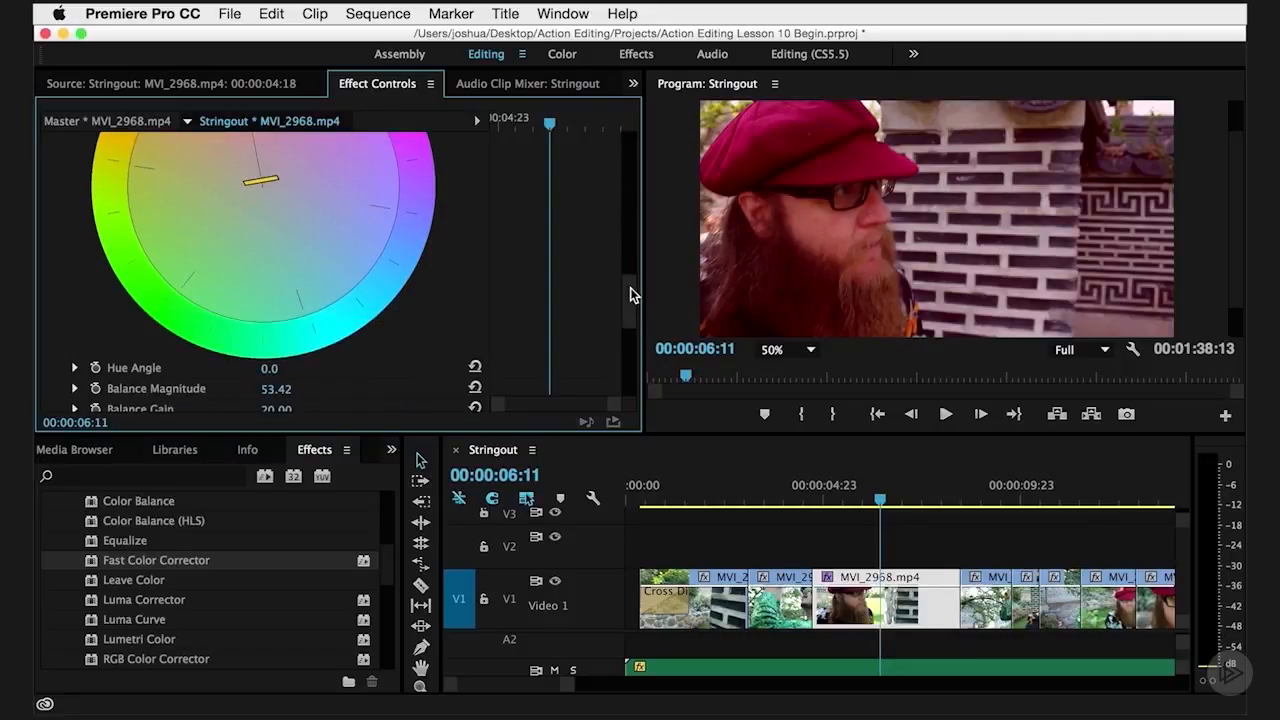
{"action": "left_click_drag", "start_coordinate": [629, 295], "coordinate": [631, 345]}
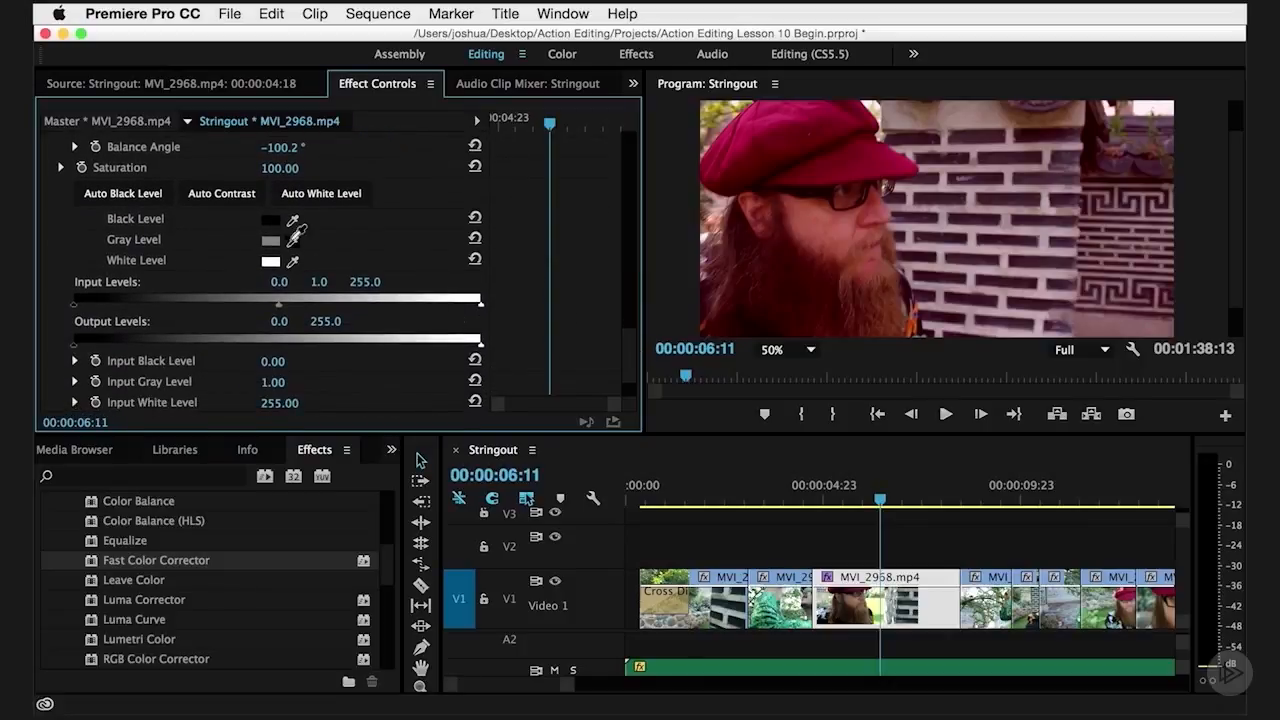
{"action": "left_click_drag", "start_coordinate": [285, 300], "coordinate": [277, 300]}
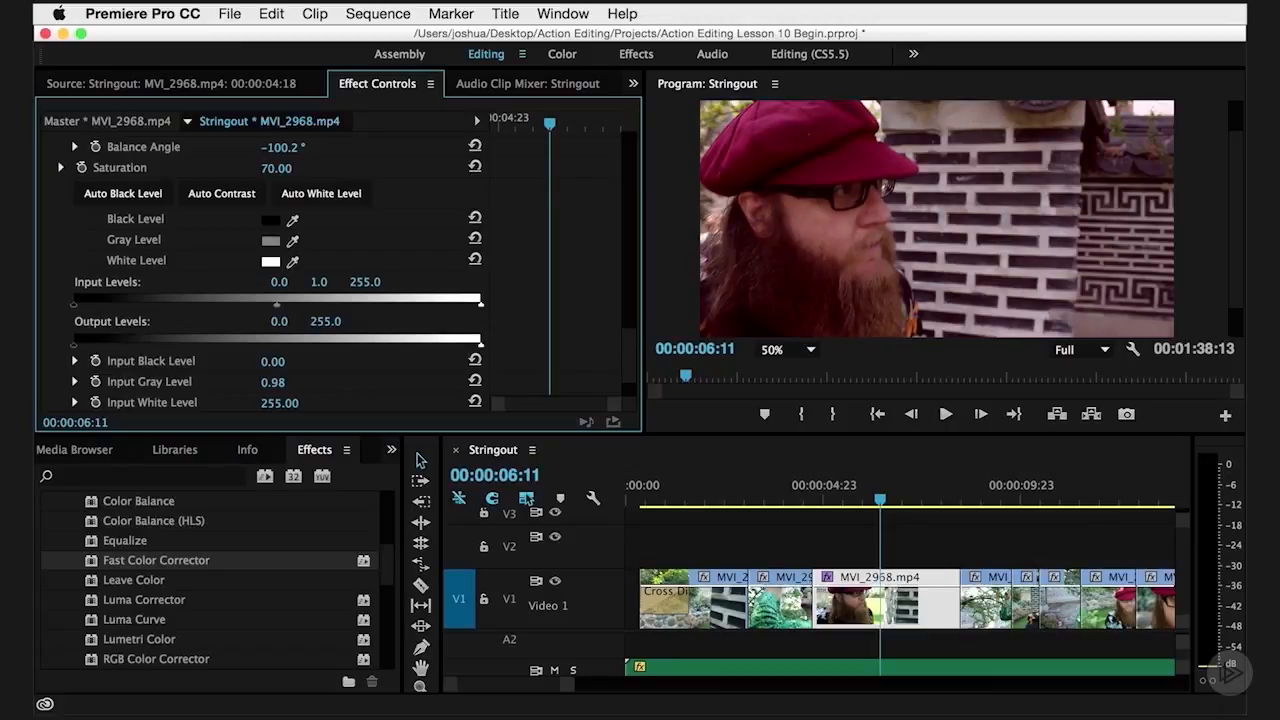
Scrub back and forth through MVI_2968.mp4 and the clip before it to compare their colours.
{"action": "mouse_move", "coordinate": [882, 500]}
{"action": "left_mouse_down"}
{"action": "mouse_move", "coordinate": [929, 503]}
{"action": "mouse_move", "coordinate": [806, 497]}
{"action": "mouse_move", "coordinate": [972, 497]}
{"action": "mouse_move", "coordinate": [877, 489]}
{"action": "mouse_move", "coordinate": [930, 486]}
{"action": "mouse_move", "coordinate": [893, 483]}
{"action": "left_mouse_up"}
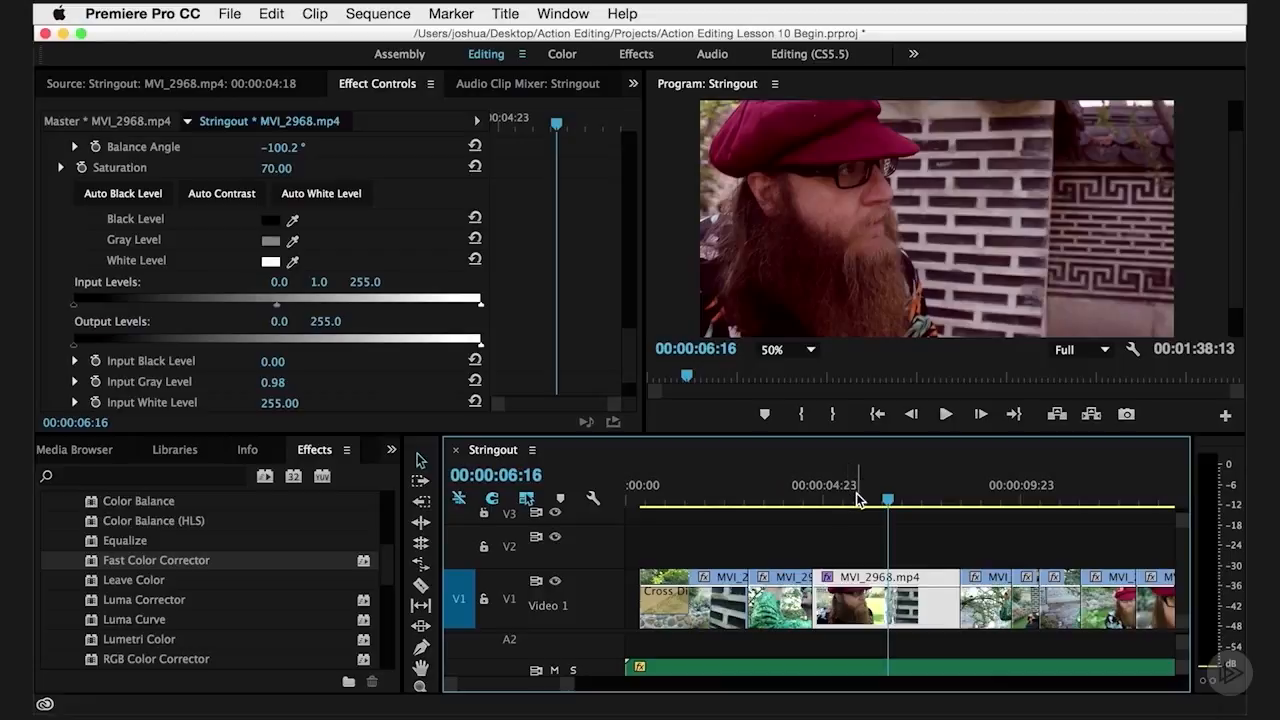
{"action": "left_click", "coordinate": [847, 498]}
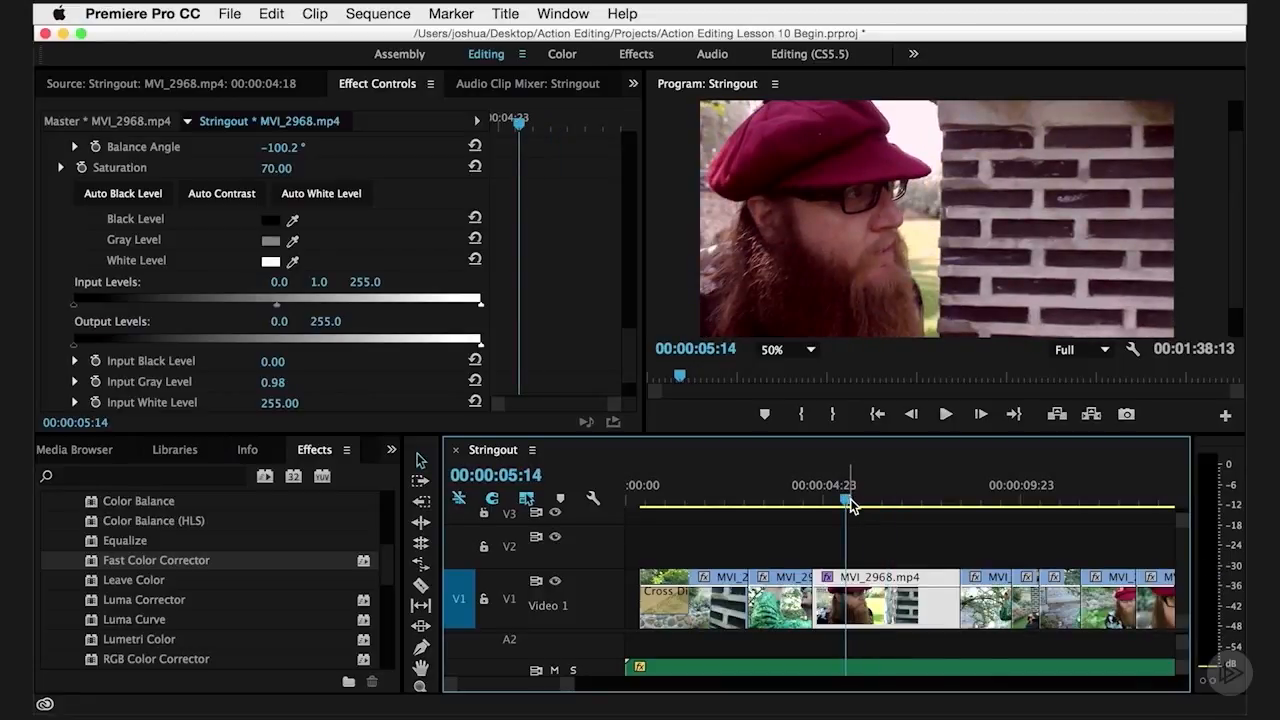
{"action": "left_click_drag", "start_coordinate": [853, 502], "coordinate": [888, 503]}
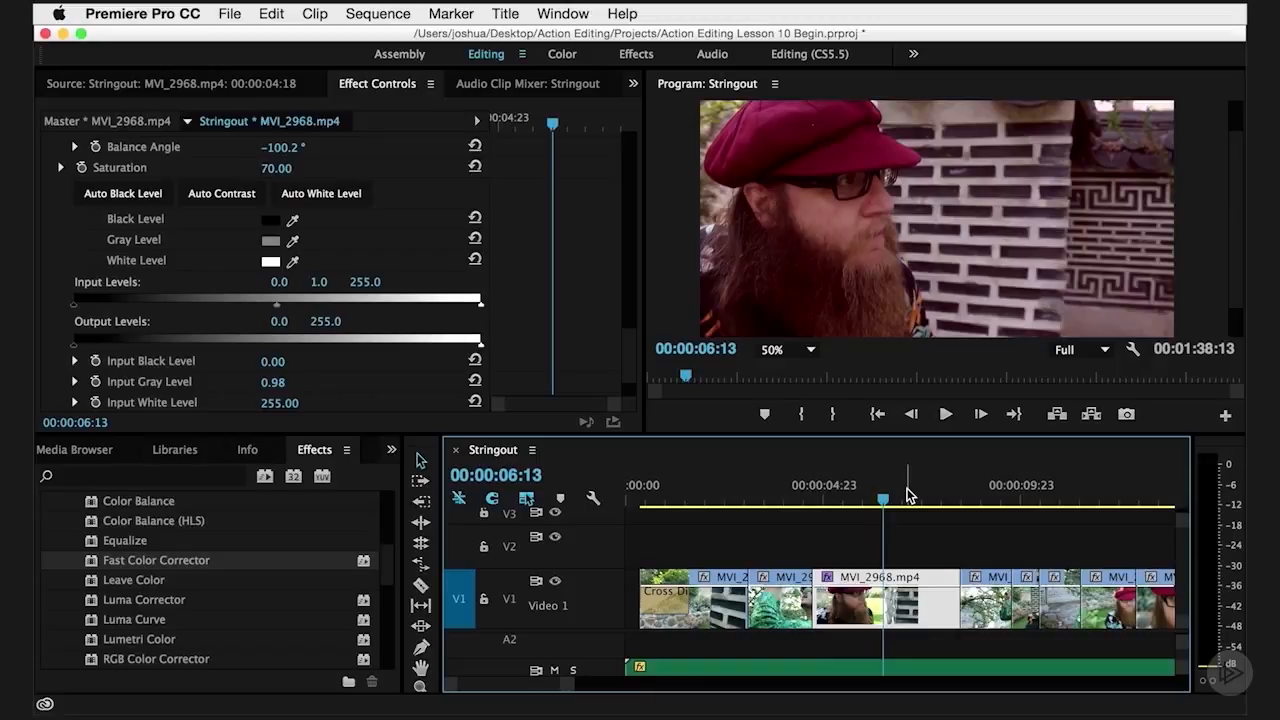
{"action": "left_click", "coordinate": [896, 504]}
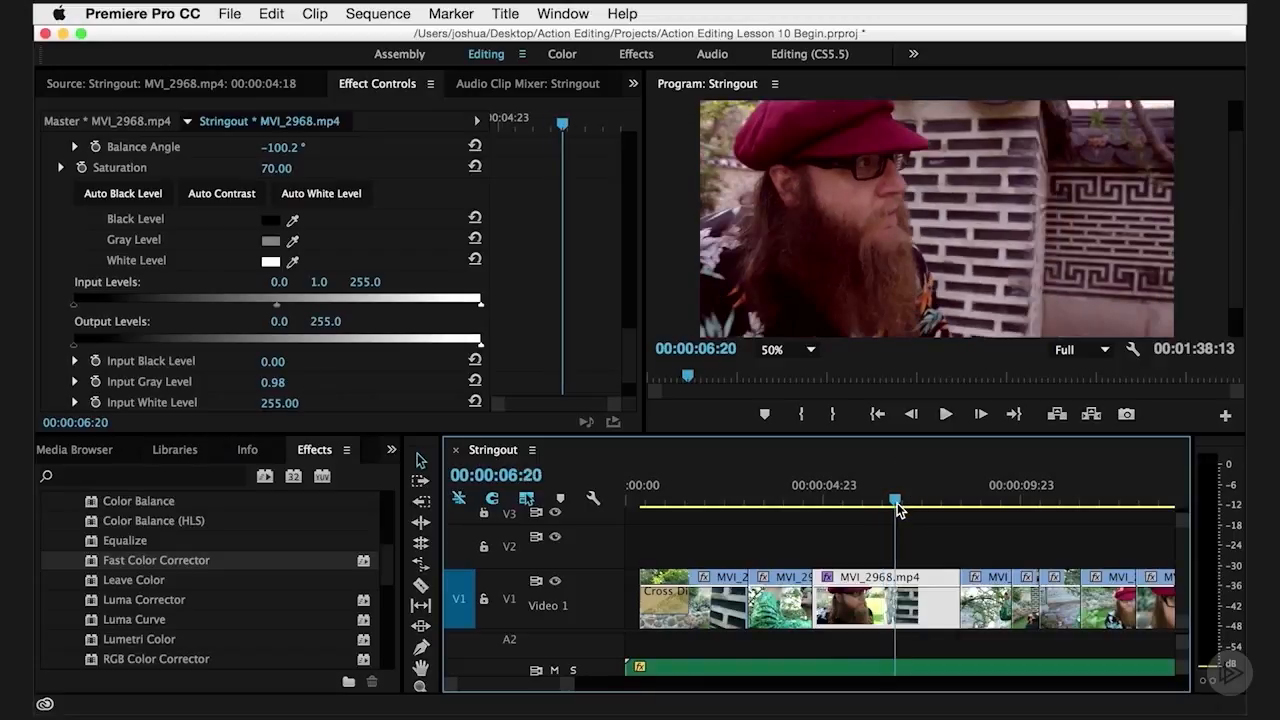
{"action": "left_click_drag", "start_coordinate": [897, 508], "coordinate": [852, 500]}
{"action": "left_click", "coordinate": [789, 490]}
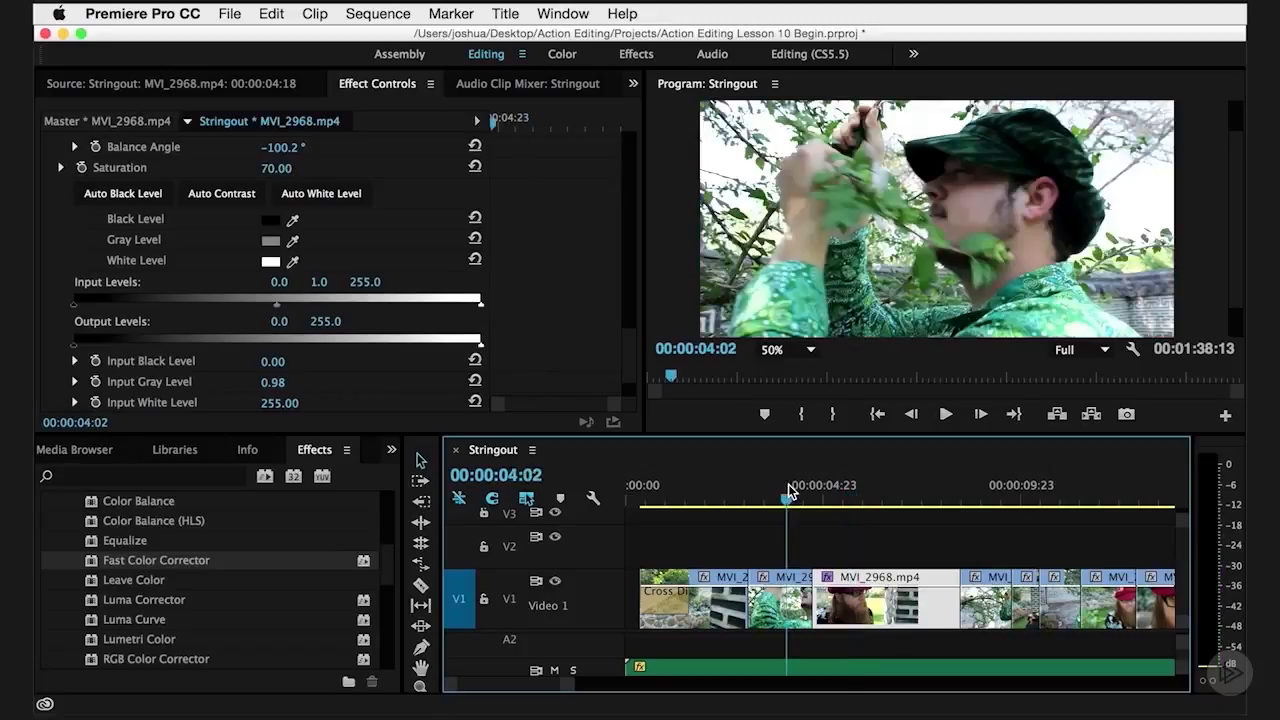
{"action": "key", "text": "Home"}
{"action": "left_click_drag", "start_coordinate": [774, 505], "coordinate": [777, 503]}
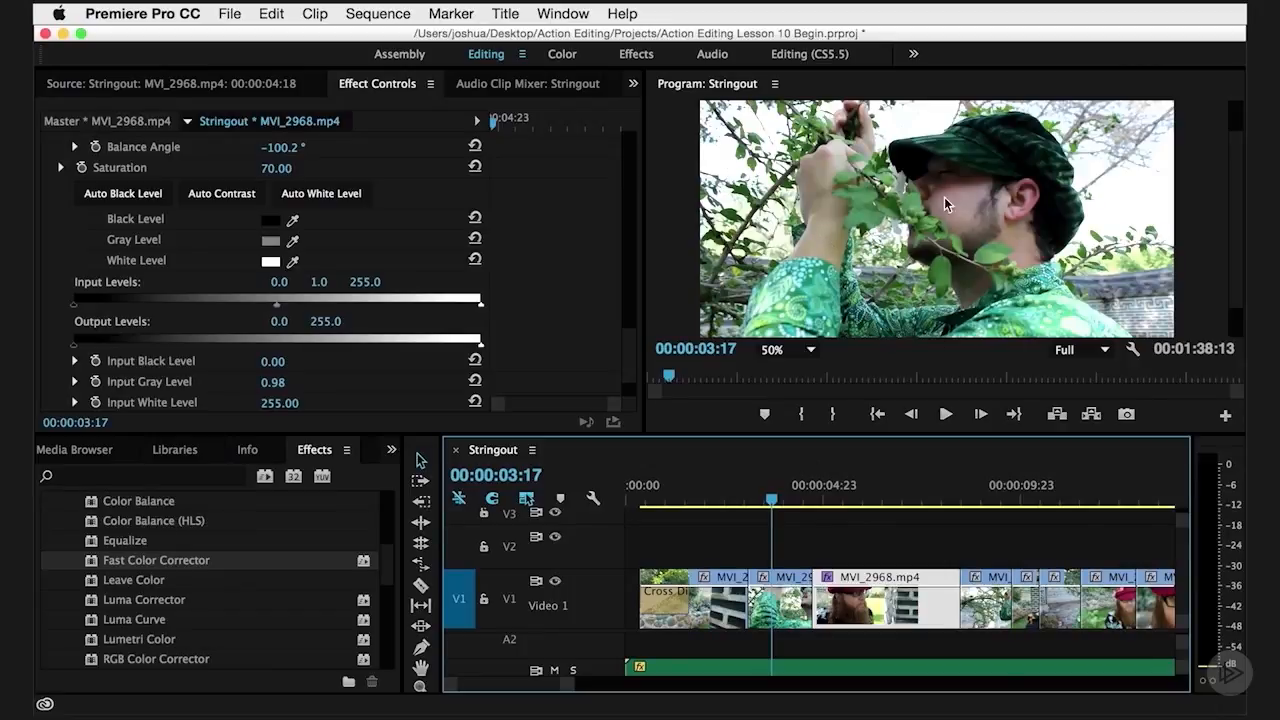
{"action": "scroll", "coordinate": [864, 556], "scroll_direction": "up", "scroll_amount": 1}
{"action": "scroll", "coordinate": [869, 562], "scroll_direction": "down", "scroll_amount": 1}
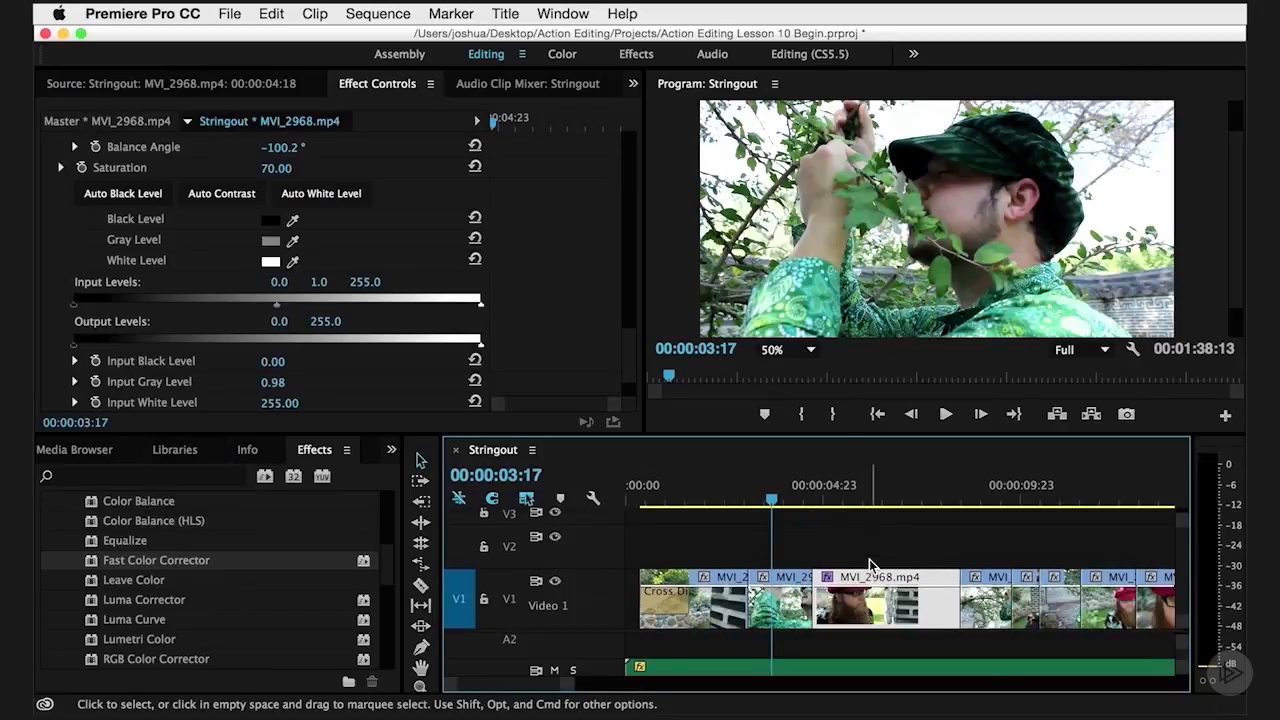
Park the playhead at 00:00:06:23 and copy the corrected MVI_2968.mp4 clip.
{"action": "left_click", "coordinate": [900, 499]}
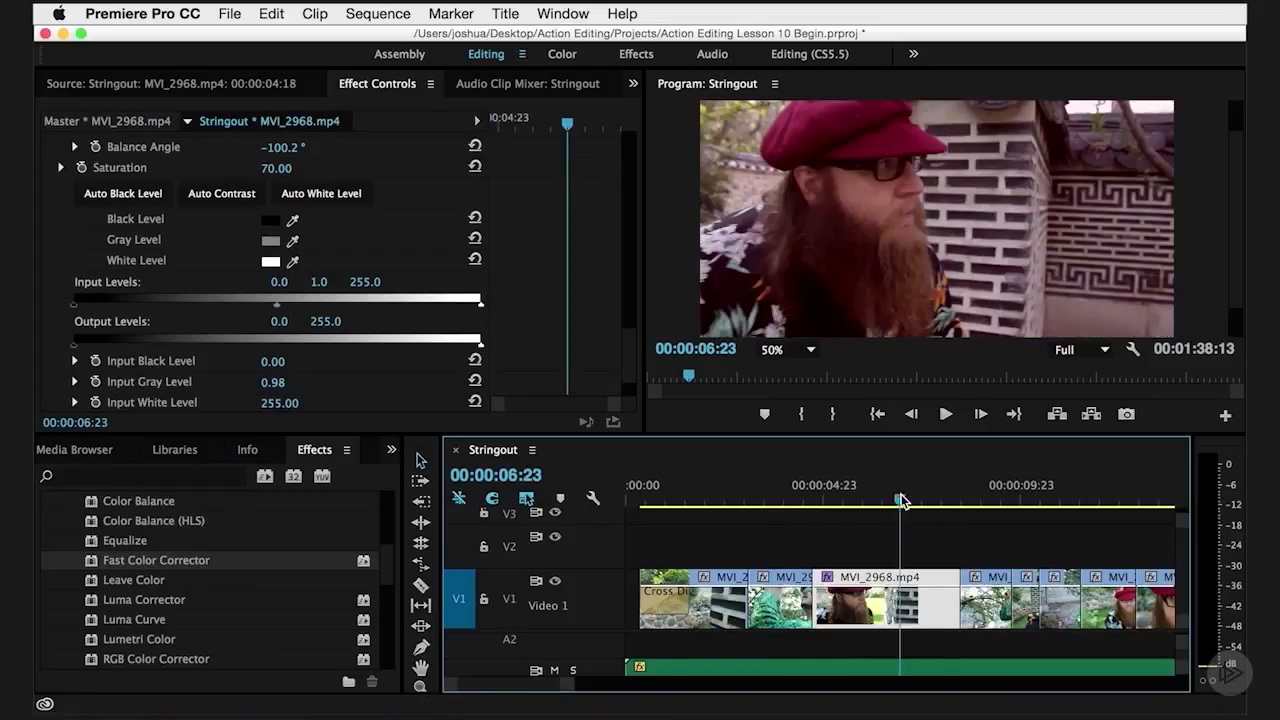
{"action": "left_click", "coordinate": [870, 551]}
{"action": "left_click", "coordinate": [878, 578]}
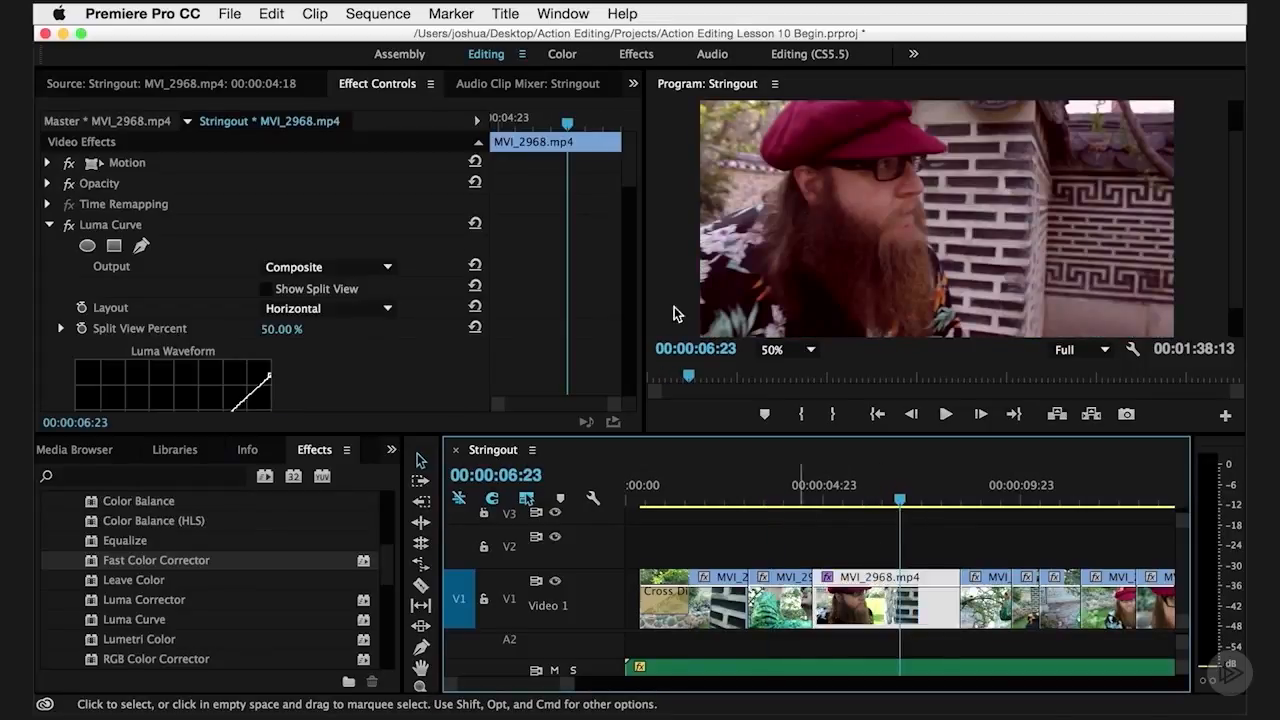
{"action": "left_click", "coordinate": [270, 13]}
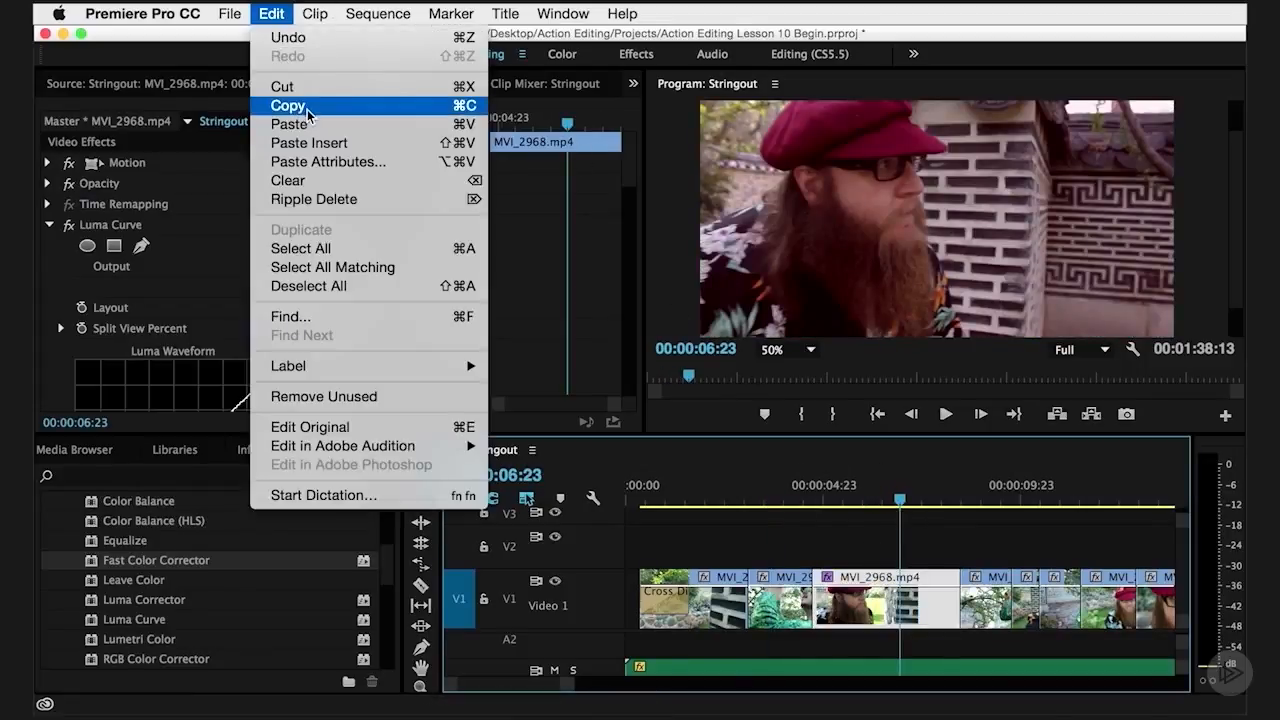
{"action": "left_click", "coordinate": [286, 103]}
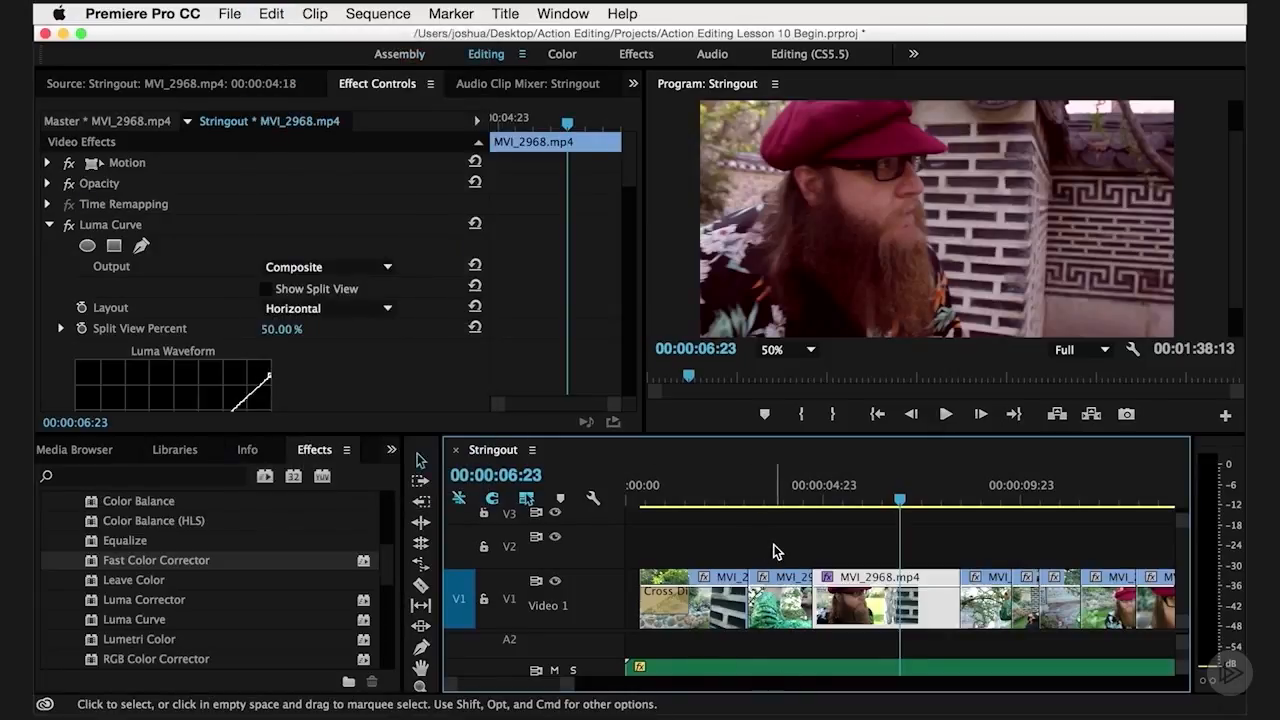
Paste the copied Luma Curve and Fast Color Corrector attributes, without Motion, onto every sequence clip except MVI_2968.mp4.
{"action": "key", "text": "super+a"}
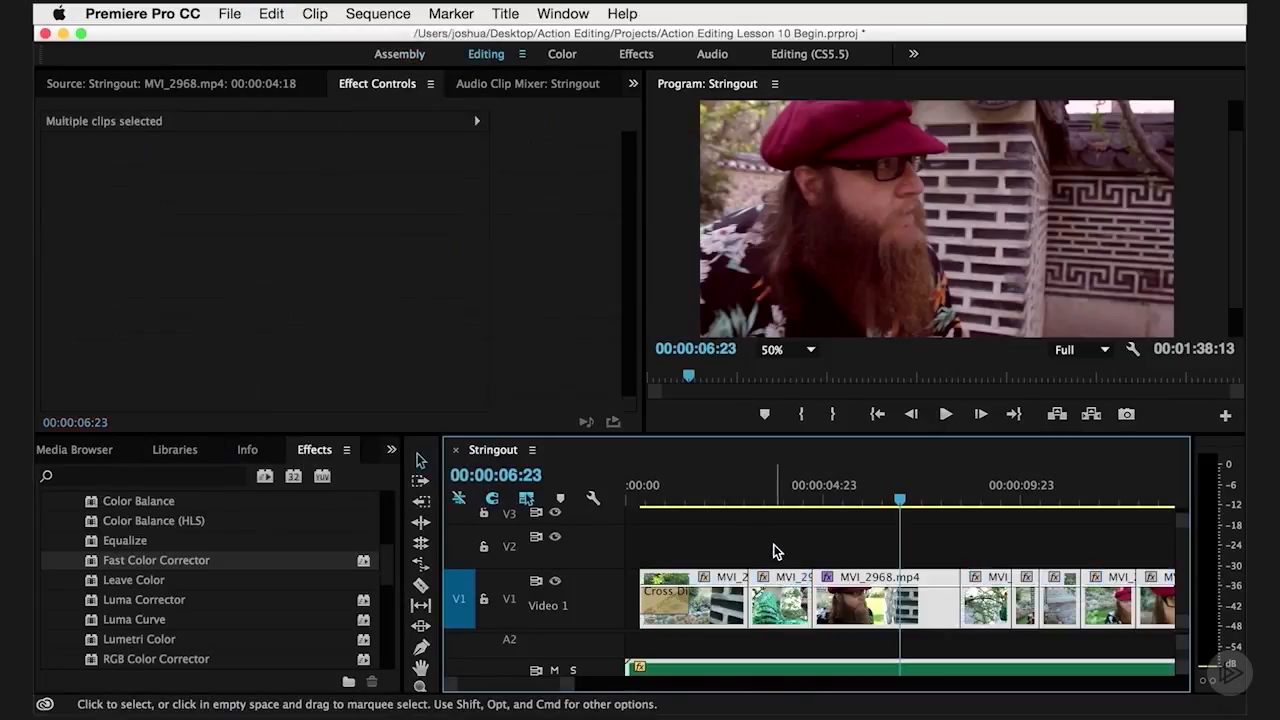
{"action": "left_click", "coordinate": [850, 610], "text": "shift"}
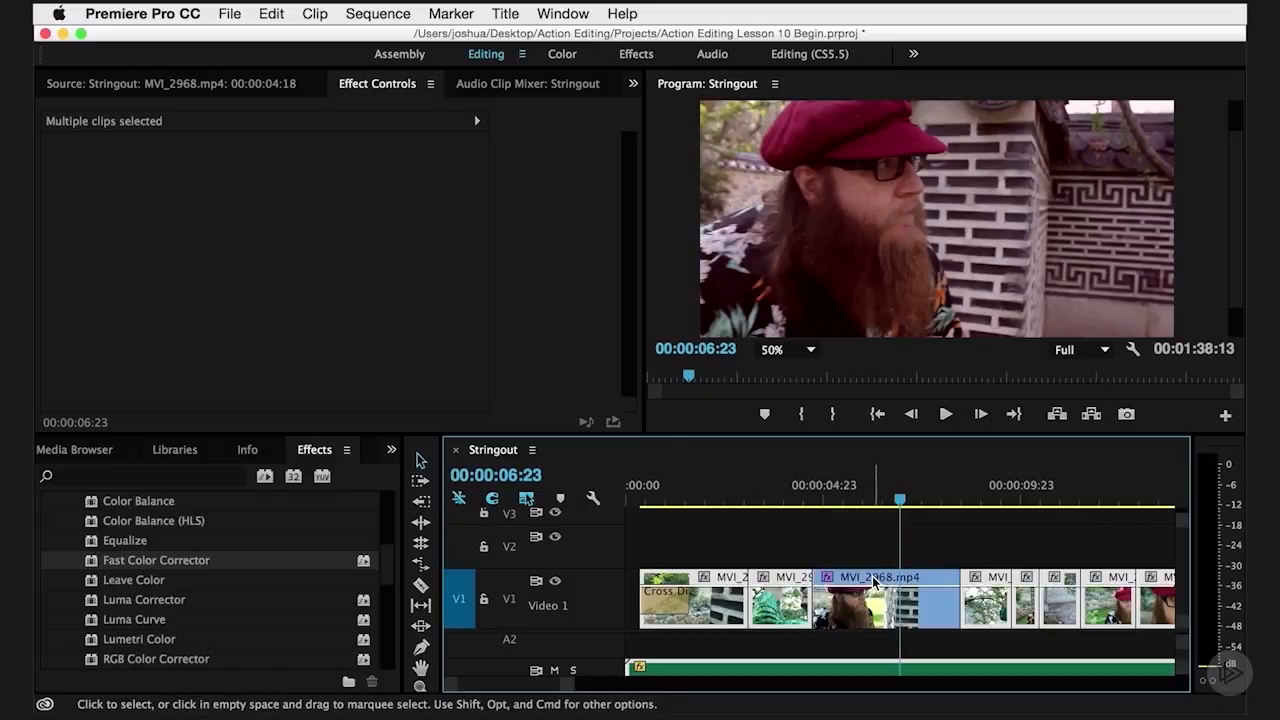
{"action": "scroll", "coordinate": [790, 565], "scroll_direction": "right", "scroll_amount": 3}
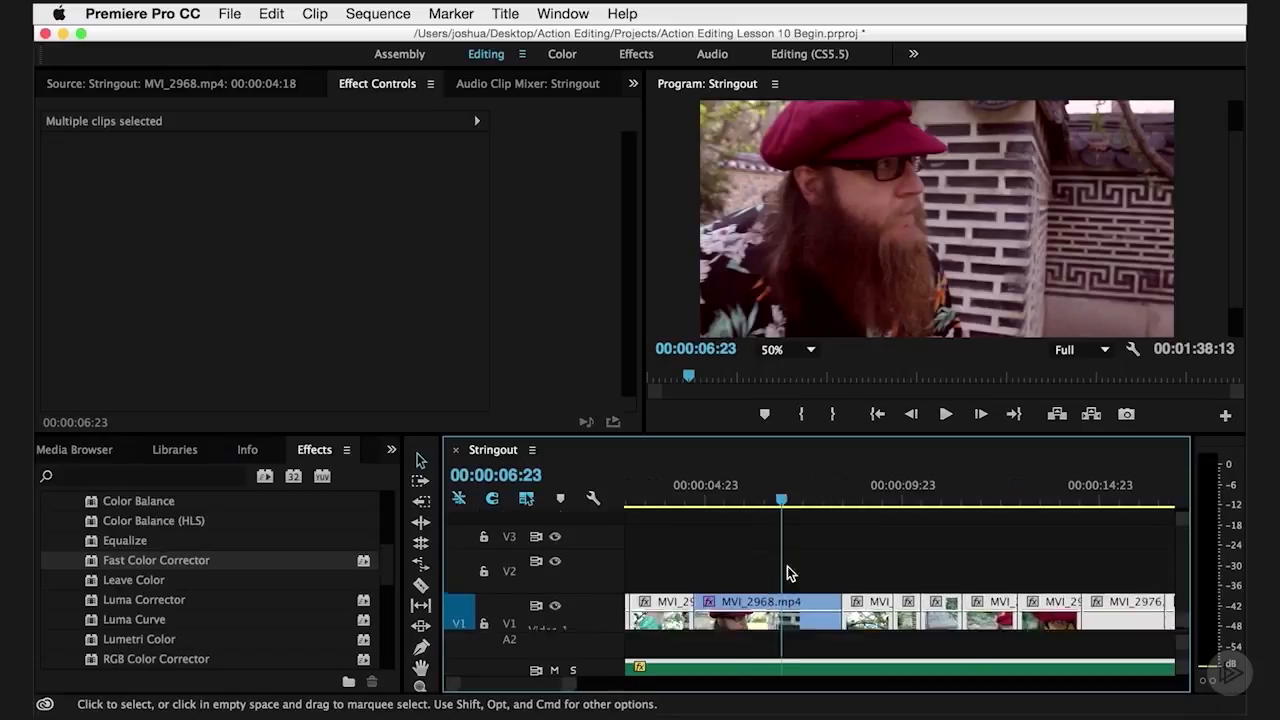
{"action": "right_click", "coordinate": [877, 585]}
{"action": "left_click", "coordinate": [962, 608]}
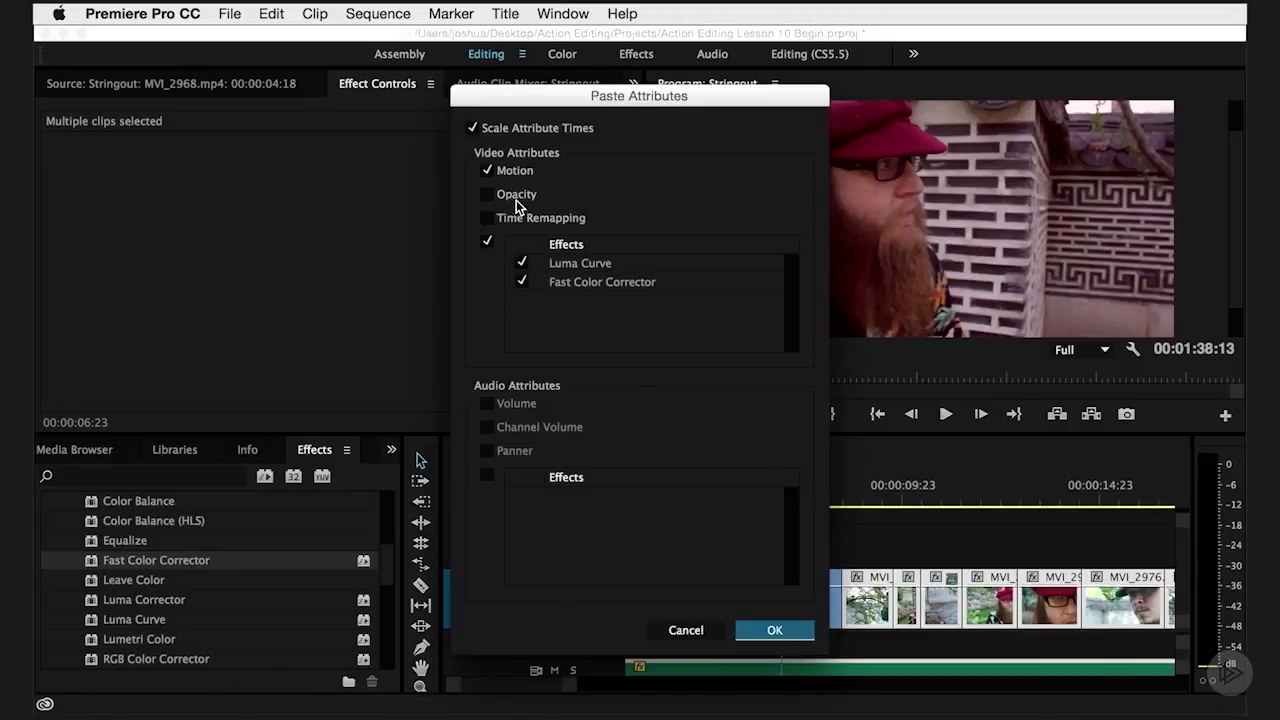
{"action": "left_click", "coordinate": [488, 171]}
{"action": "left_click", "coordinate": [770, 632]}
Scrub through the sequence from about 00:00:05:11 to 00:00:15:14 to review the pasted colour correction.
{"action": "left_click_drag", "start_coordinate": [724, 505], "coordinate": [785, 500]}
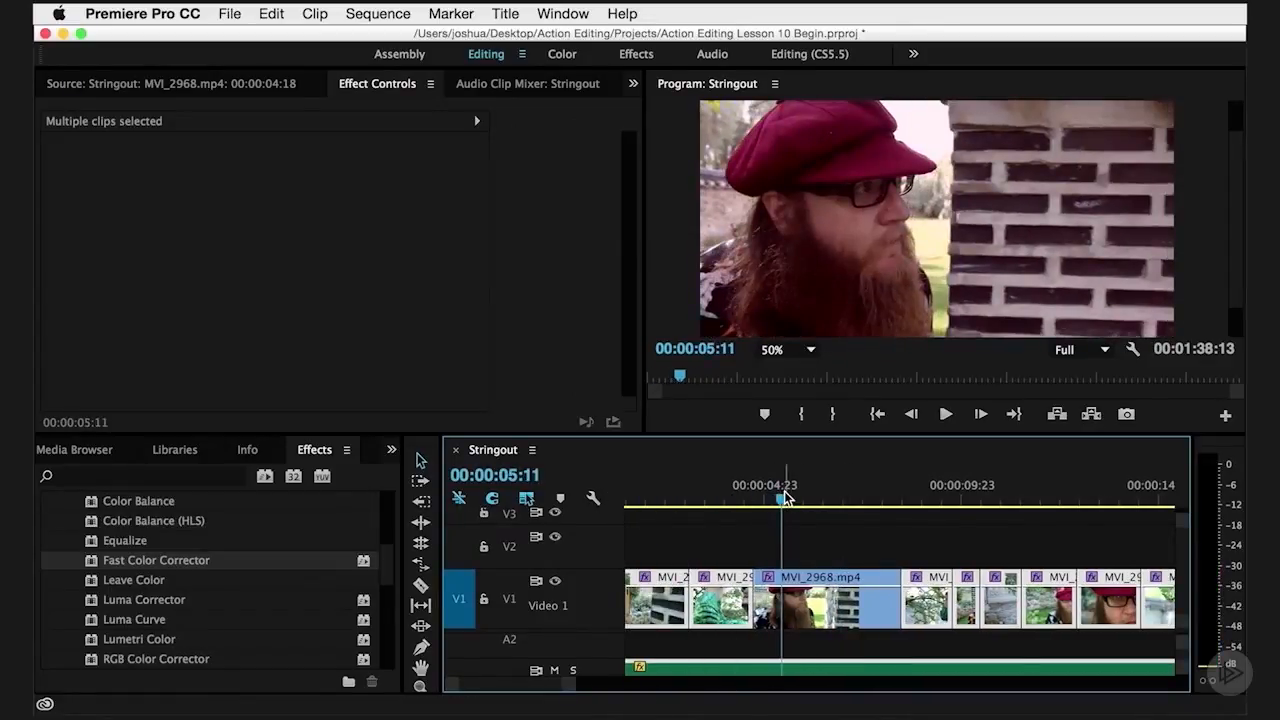
{"action": "key", "text": "minus"}
{"action": "left_click", "coordinate": [805, 500]}
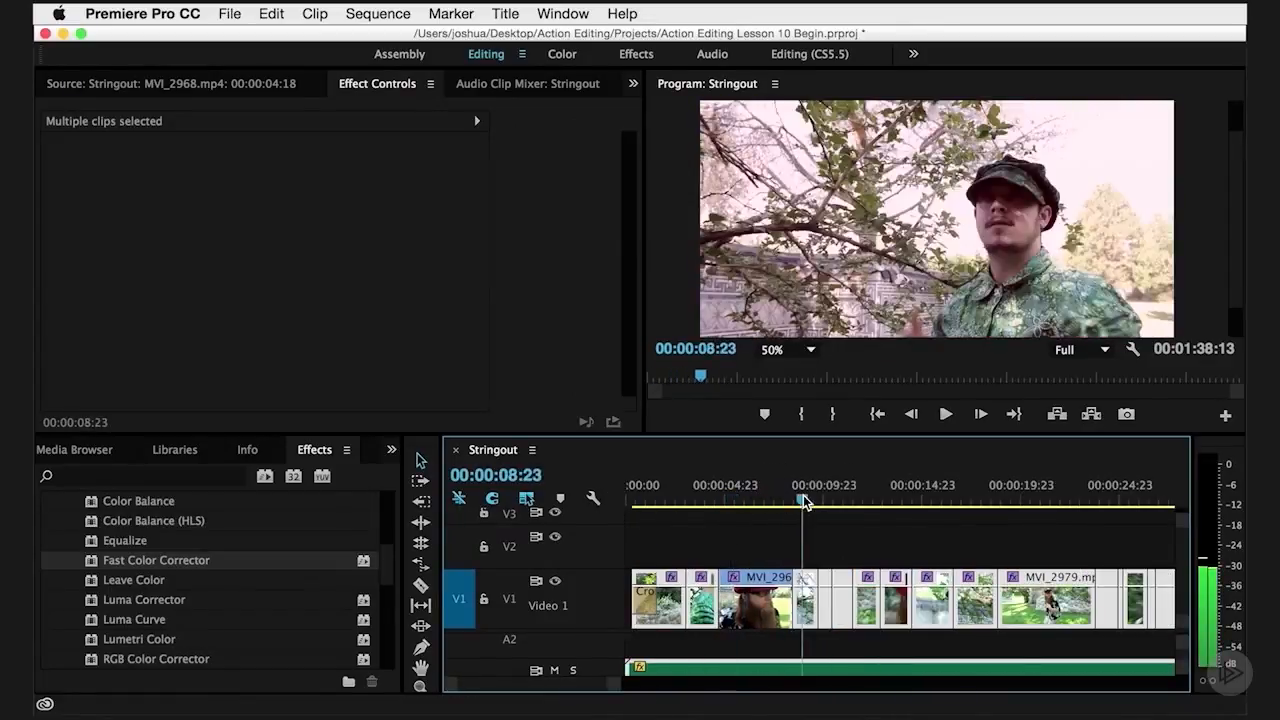
{"action": "left_click_drag", "start_coordinate": [805, 500], "coordinate": [936, 503]}
Select only the MVI_2976.mp4 clip at 00:00:15:14 and pull its Luma Curve's lower control point slightly below the diagonal.
{"action": "left_click", "coordinate": [953, 548]}
{"action": "left_click", "coordinate": [937, 604]}
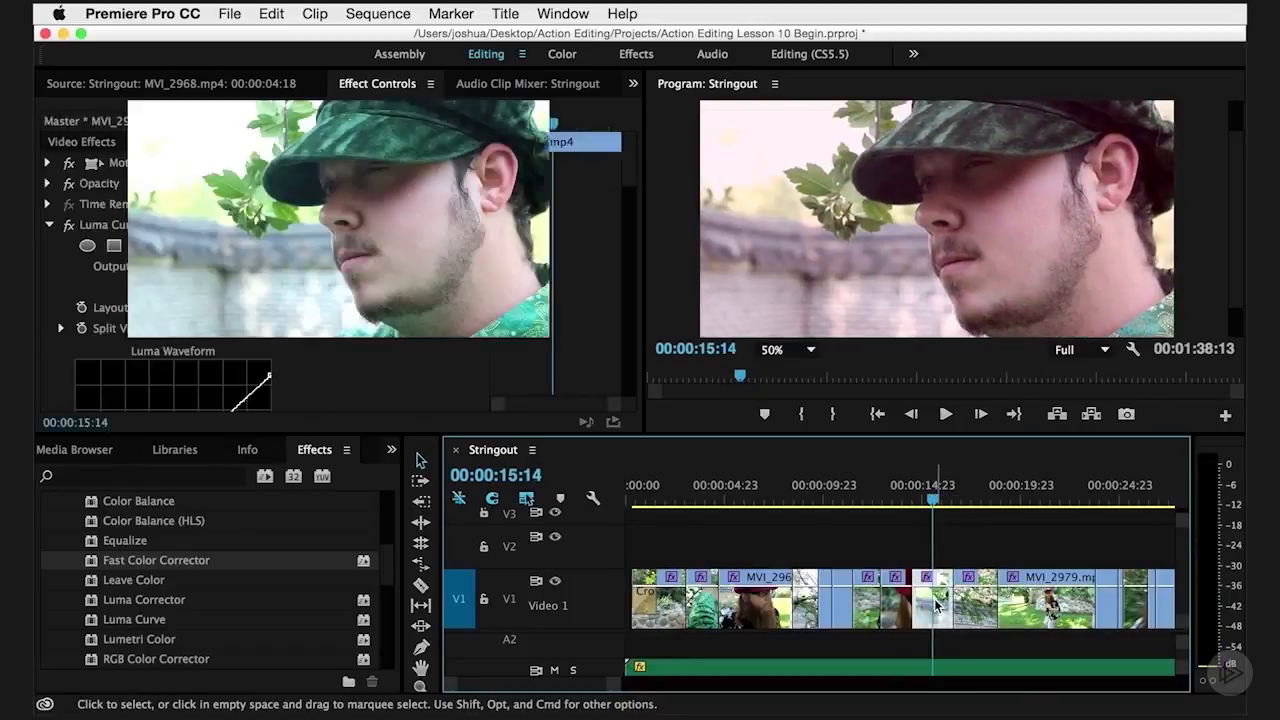
{"action": "double_click", "coordinate": [937, 604]}
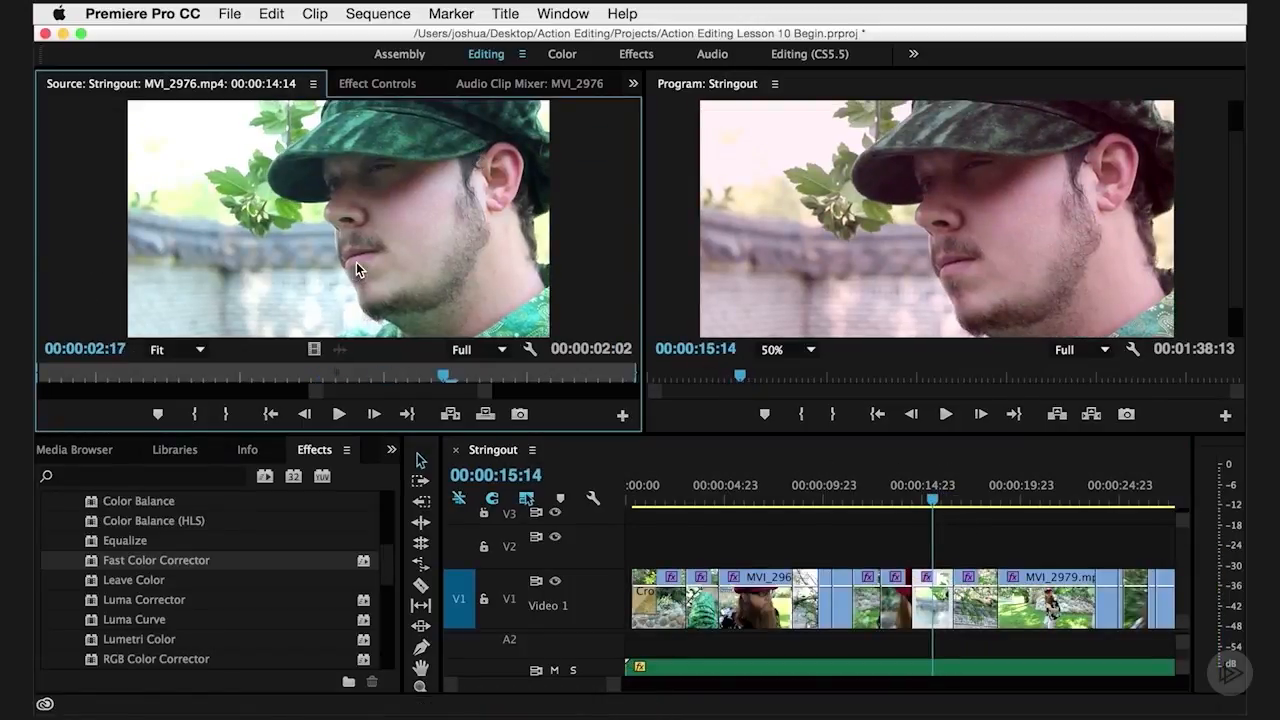
{"action": "left_click", "coordinate": [378, 84]}
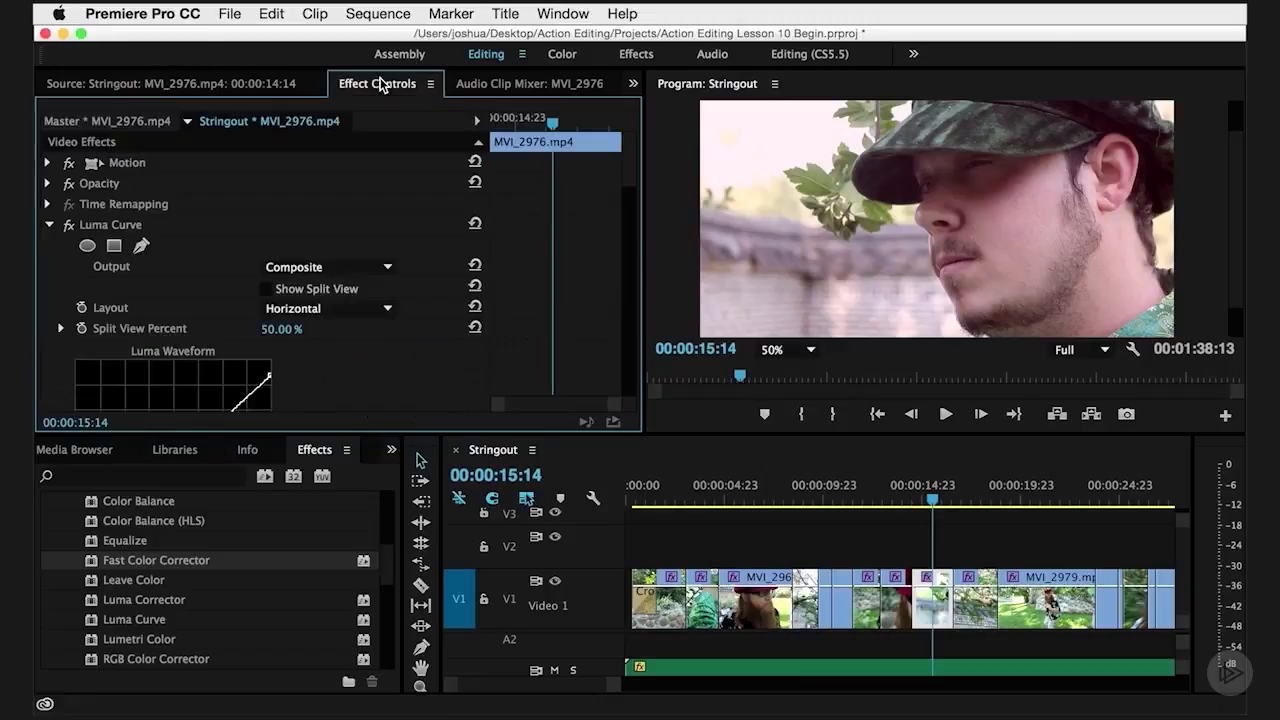
{"action": "left_click_drag", "start_coordinate": [628, 167], "coordinate": [627, 209]}
{"action": "scroll", "coordinate": [100, 258], "scroll_direction": "up", "scroll_amount": 3}
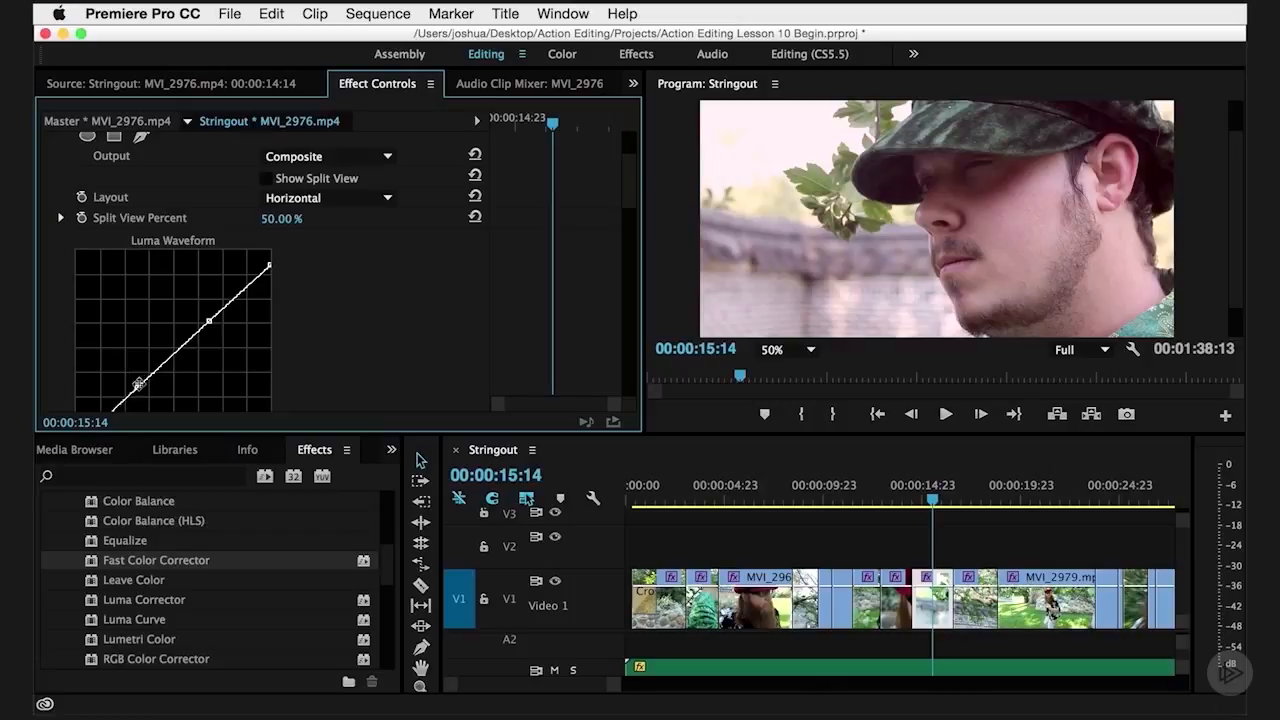
{"action": "left_click_drag", "start_coordinate": [137, 387], "coordinate": [135, 402]}
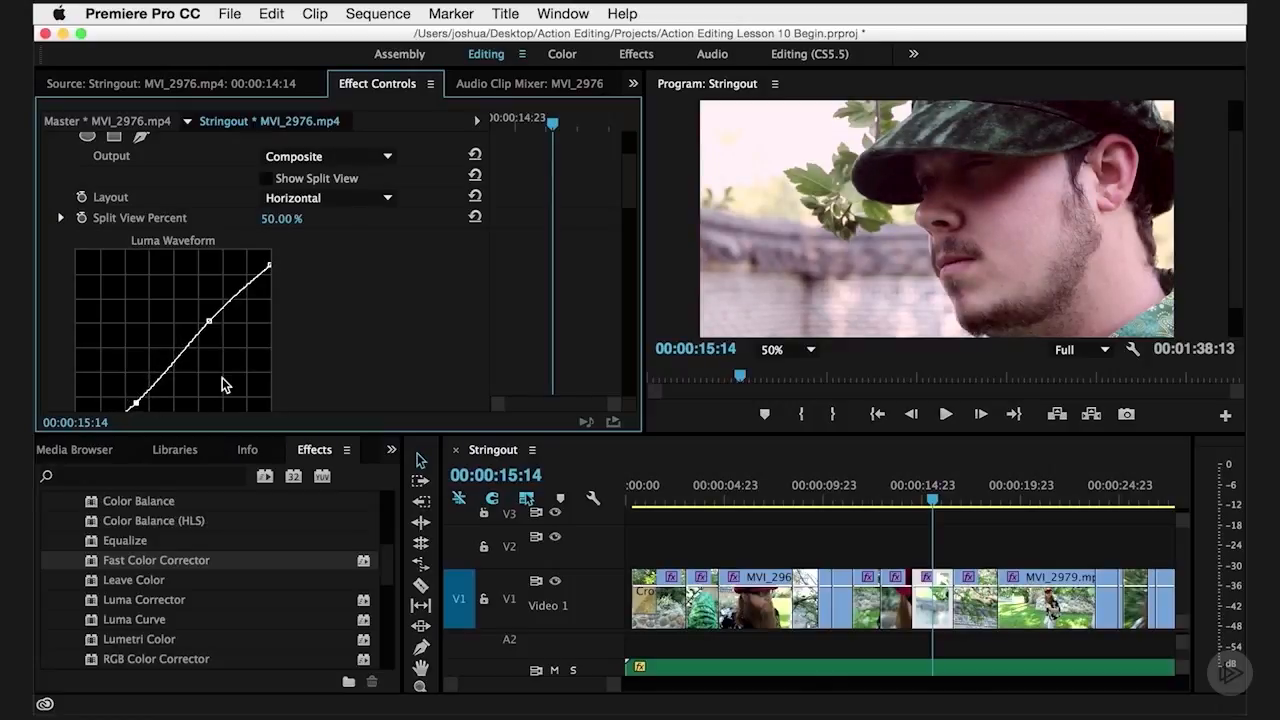
Scrub on to 00:00:18:13 to review the following clips and fit the whole Stringout sequence in the timeline.
{"action": "left_click_drag", "start_coordinate": [898, 496], "coordinate": [962, 497]}
{"action": "left_click_drag", "start_coordinate": [1010, 497], "coordinate": [992, 497]}
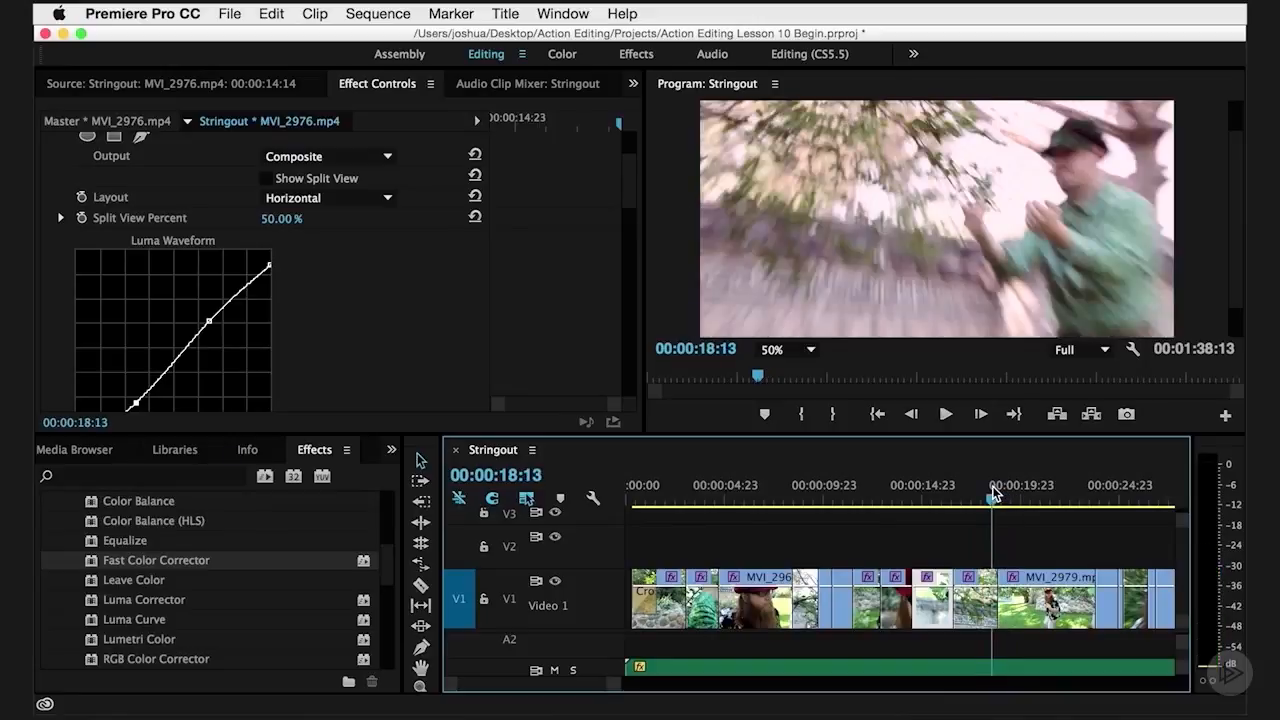
{"action": "key", "text": "backslash"}
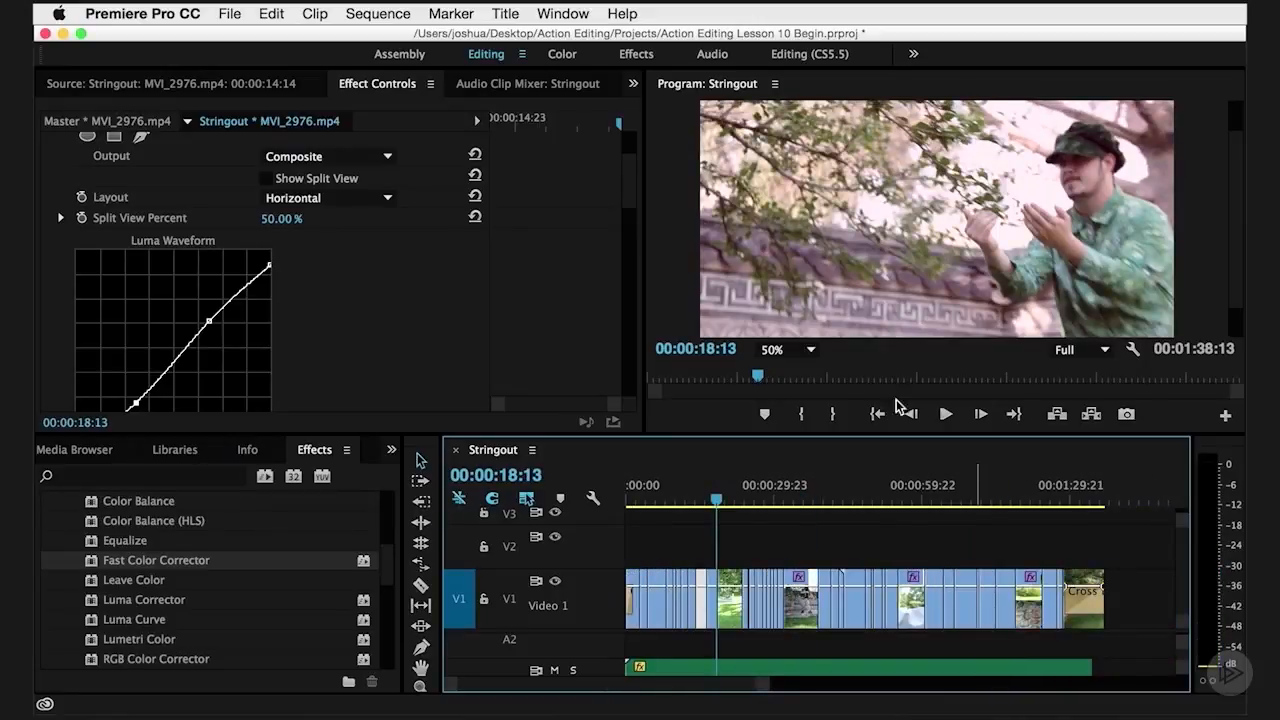
Park the playhead at 00:00:00:12 and create a default still title named Title 01 at 1920 x 1080, 23.976fps, with square pixels.
{"action": "left_click", "coordinate": [510, 12]}
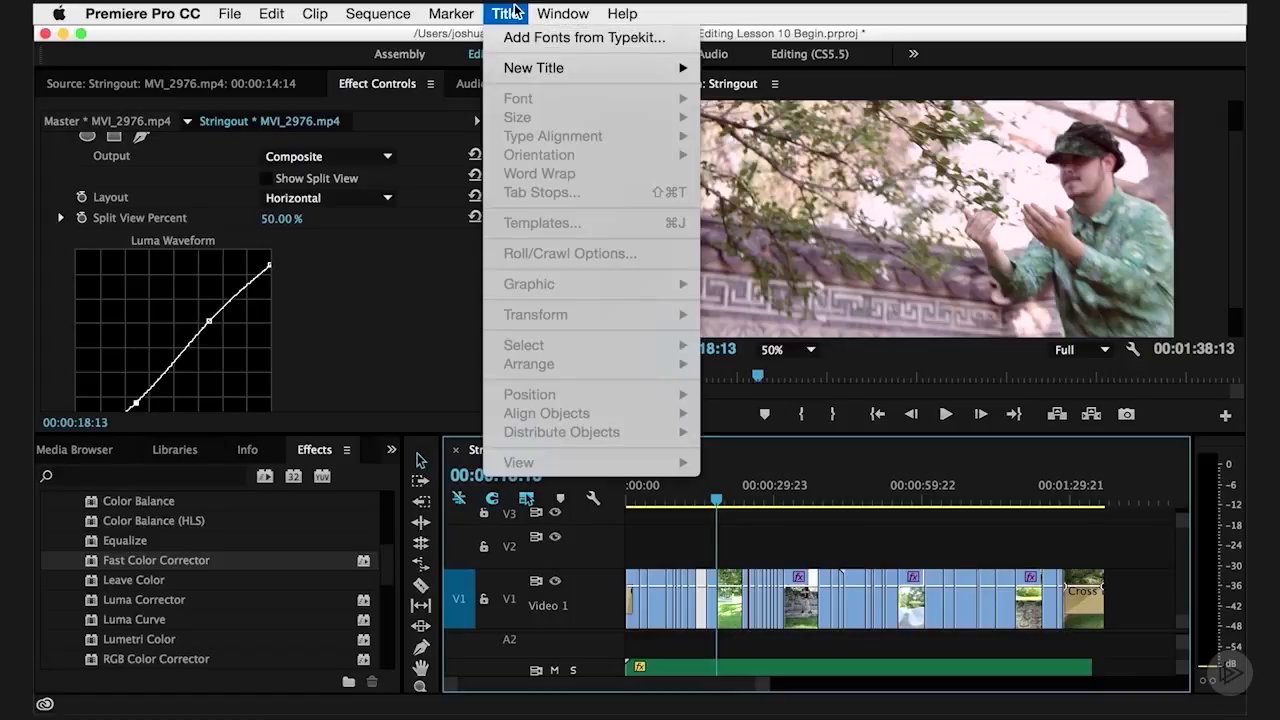
{"action": "left_click", "coordinate": [510, 11]}
{"action": "scroll", "coordinate": [638, 212], "scroll_direction": "up", "scroll_amount": 3}
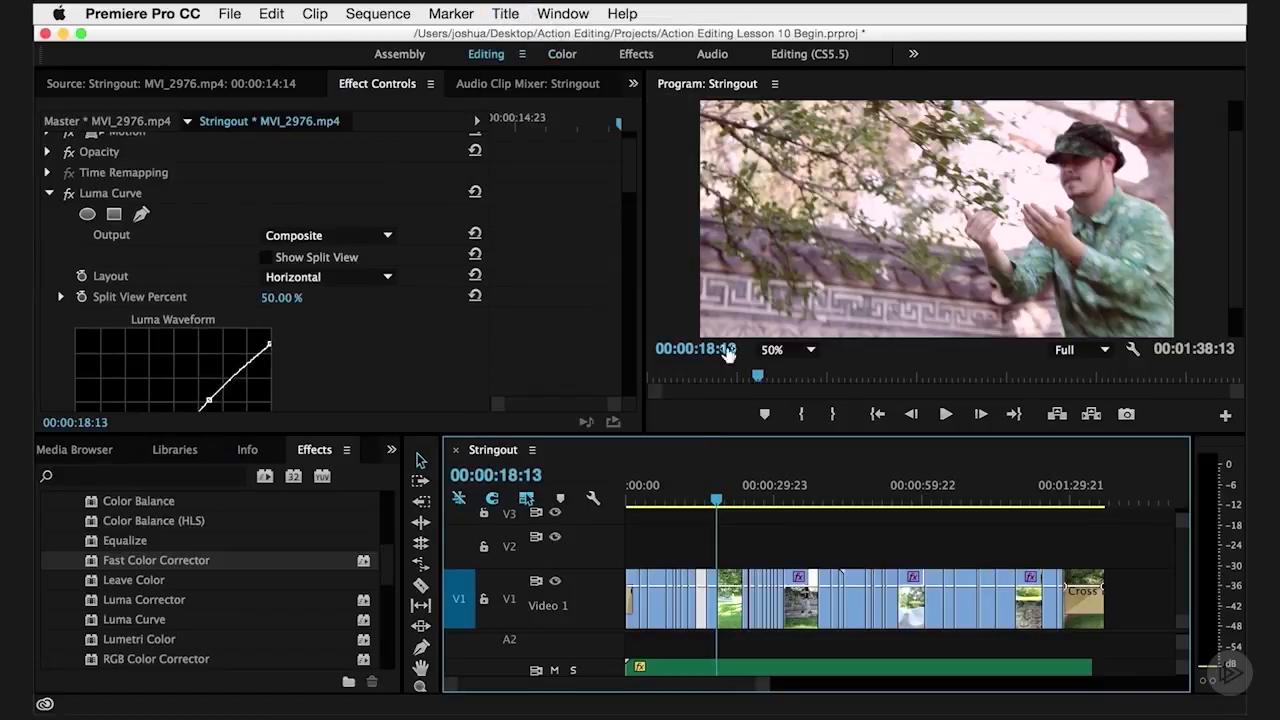
{"action": "left_click", "coordinate": [682, 375]}
{"action": "left_click_drag", "start_coordinate": [679, 376], "coordinate": [650, 400]}
{"action": "left_click", "coordinate": [507, 13]}
{"action": "mouse_move", "coordinate": [527, 68]}
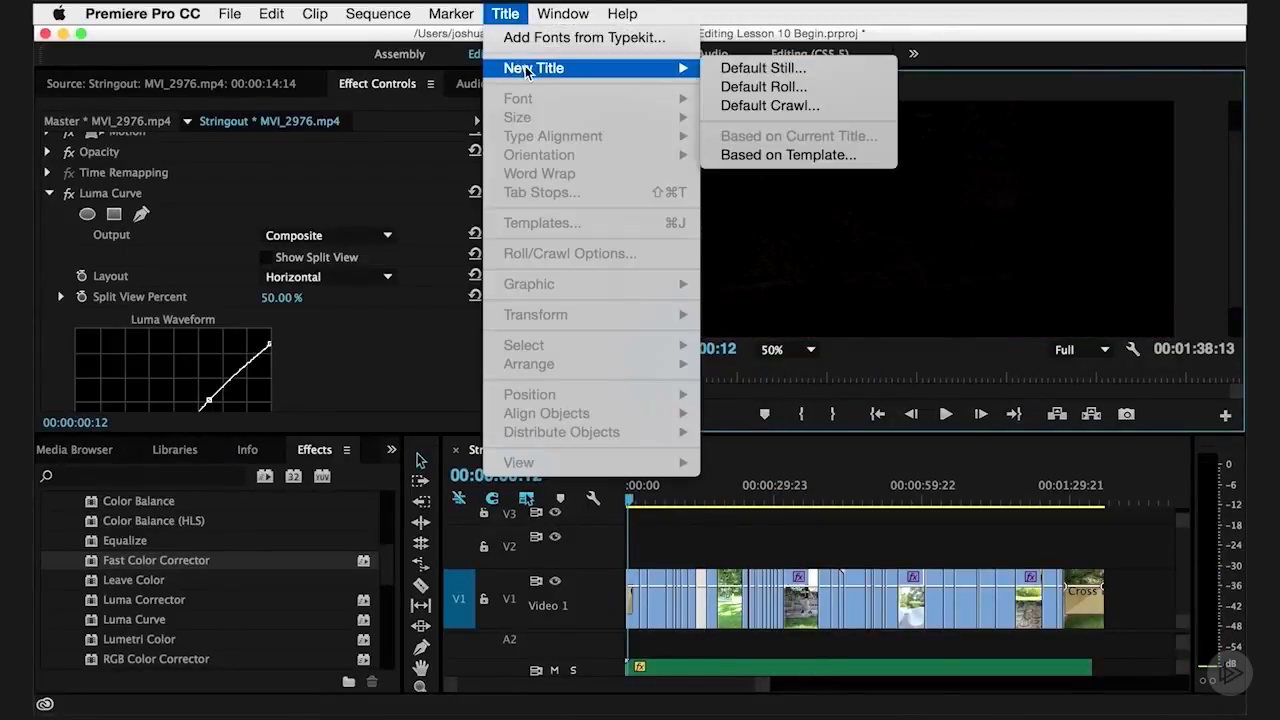
{"action": "left_click", "coordinate": [763, 68]}
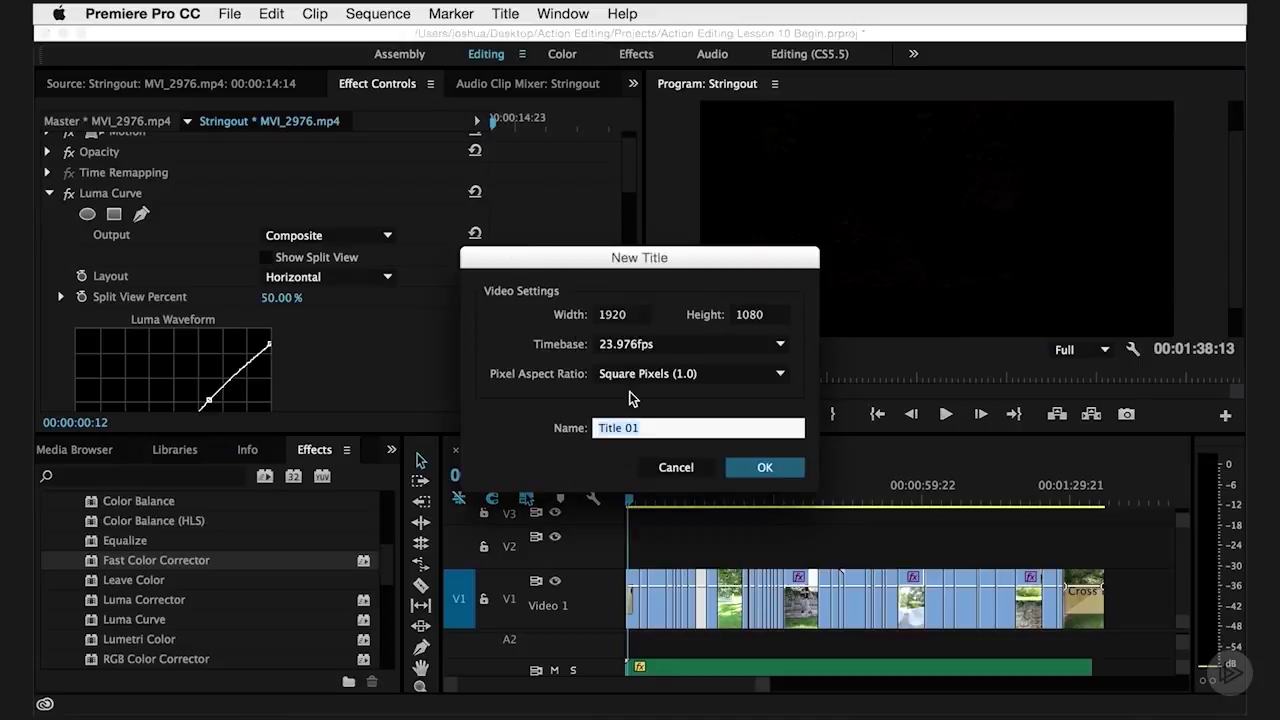
{"action": "left_click", "coordinate": [728, 470]}
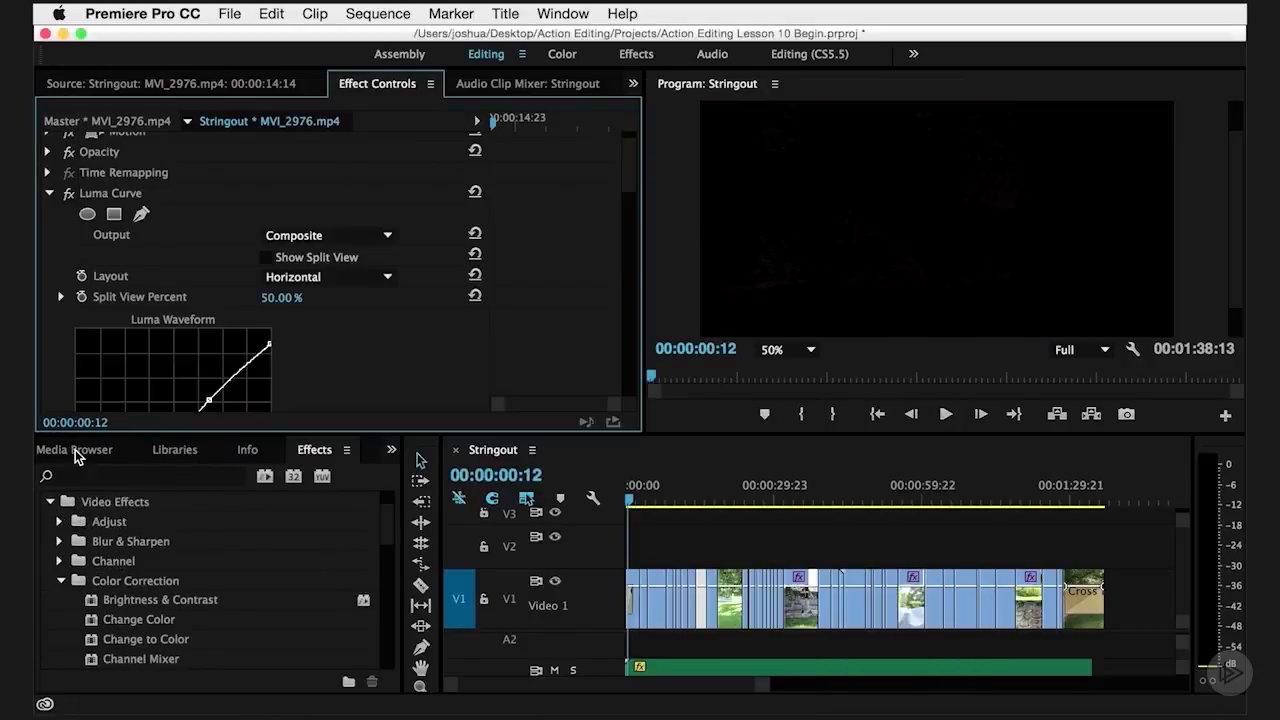
Collapse the Footage, Music, Sequences and Sound Effects bins in the project and delete the Title 01 item.
{"action": "left_click", "coordinate": [386, 451]}
{"action": "left_click", "coordinate": [438, 473]}
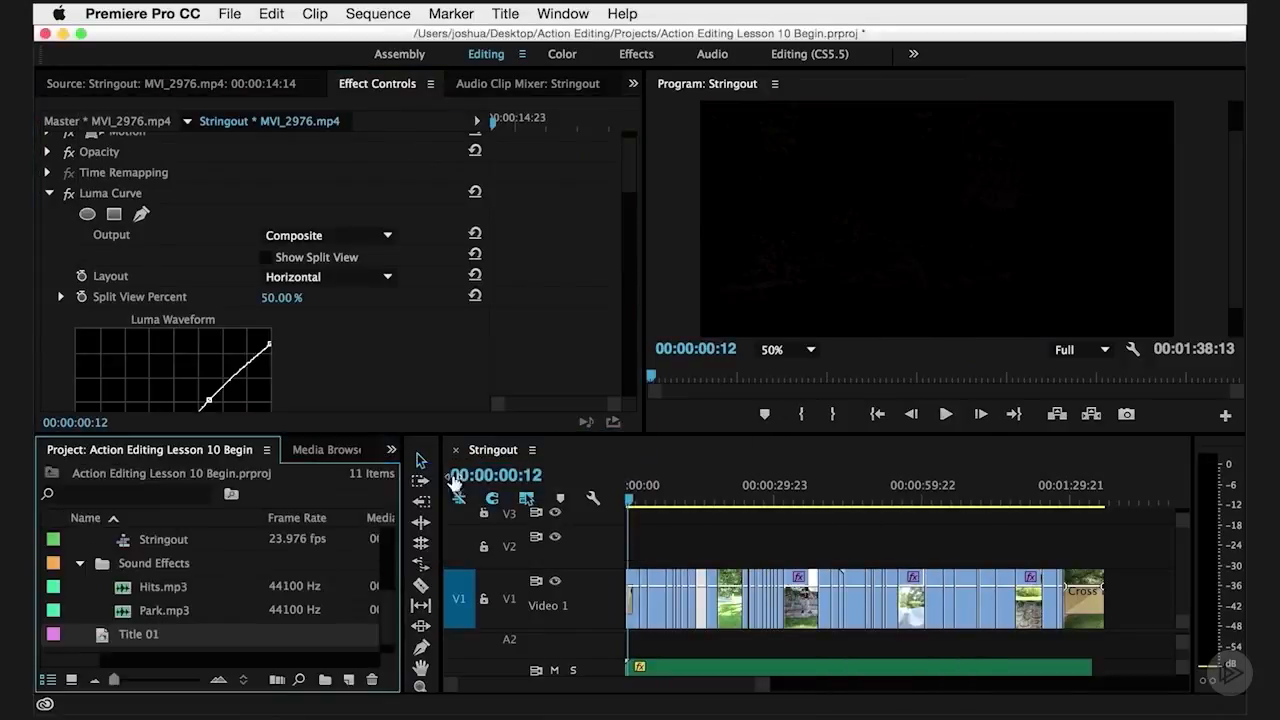
{"action": "scroll", "coordinate": [145, 565], "scroll_direction": "up", "scroll_amount": 1}
{"action": "scroll", "coordinate": [183, 604], "scroll_direction": "down", "scroll_amount": 1}
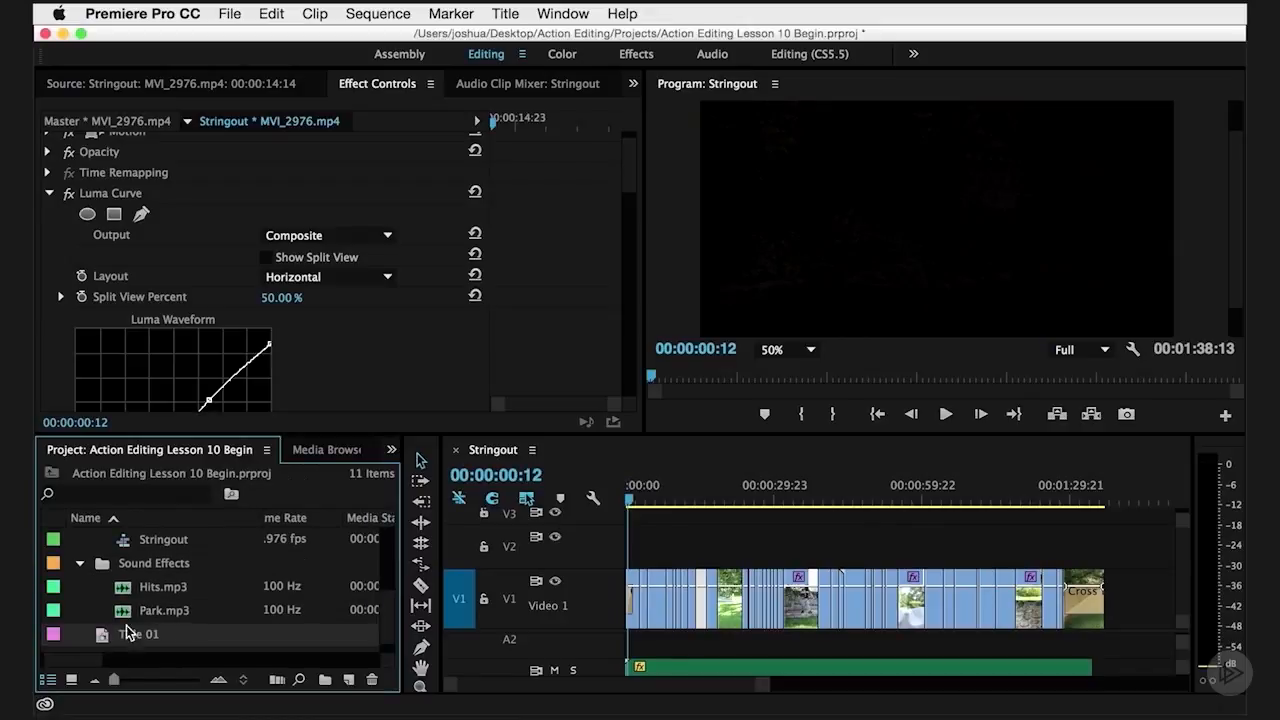
{"action": "left_click", "coordinate": [80, 563]}
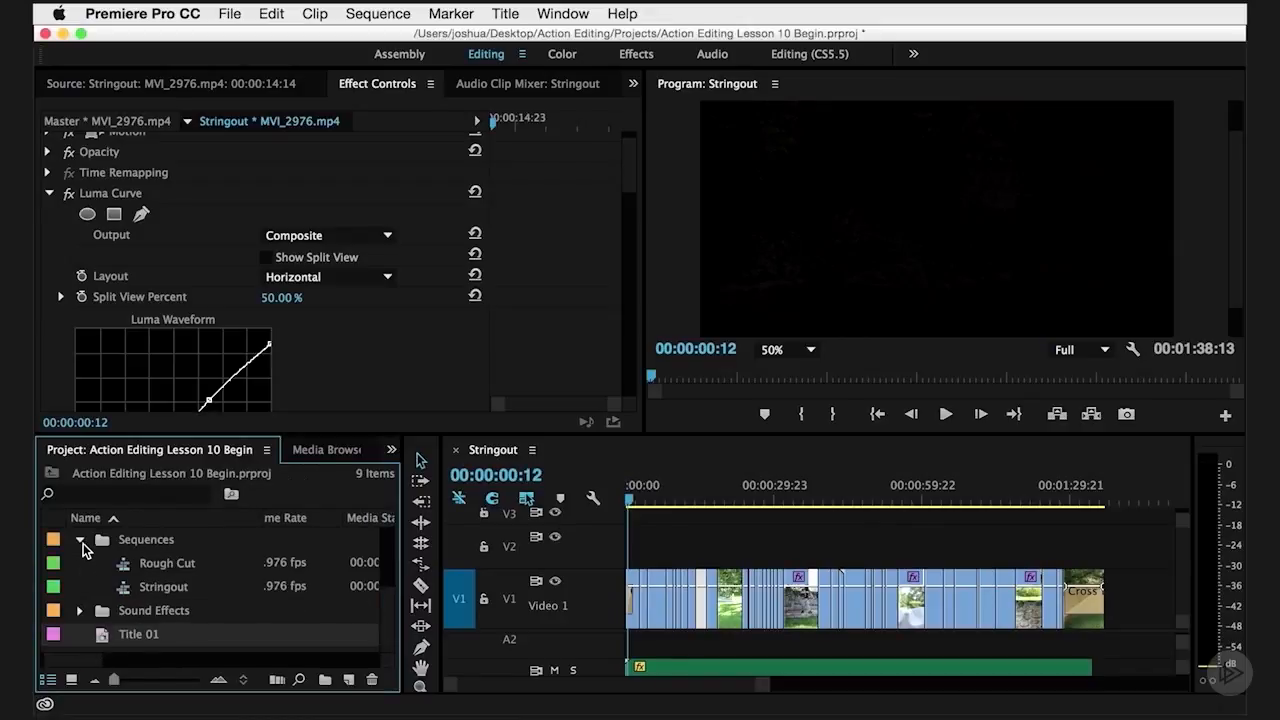
{"action": "left_click", "coordinate": [81, 540]}
{"action": "left_click", "coordinate": [81, 541]}
{"action": "scroll", "coordinate": [86, 548], "scroll_direction": "up", "scroll_amount": 1}
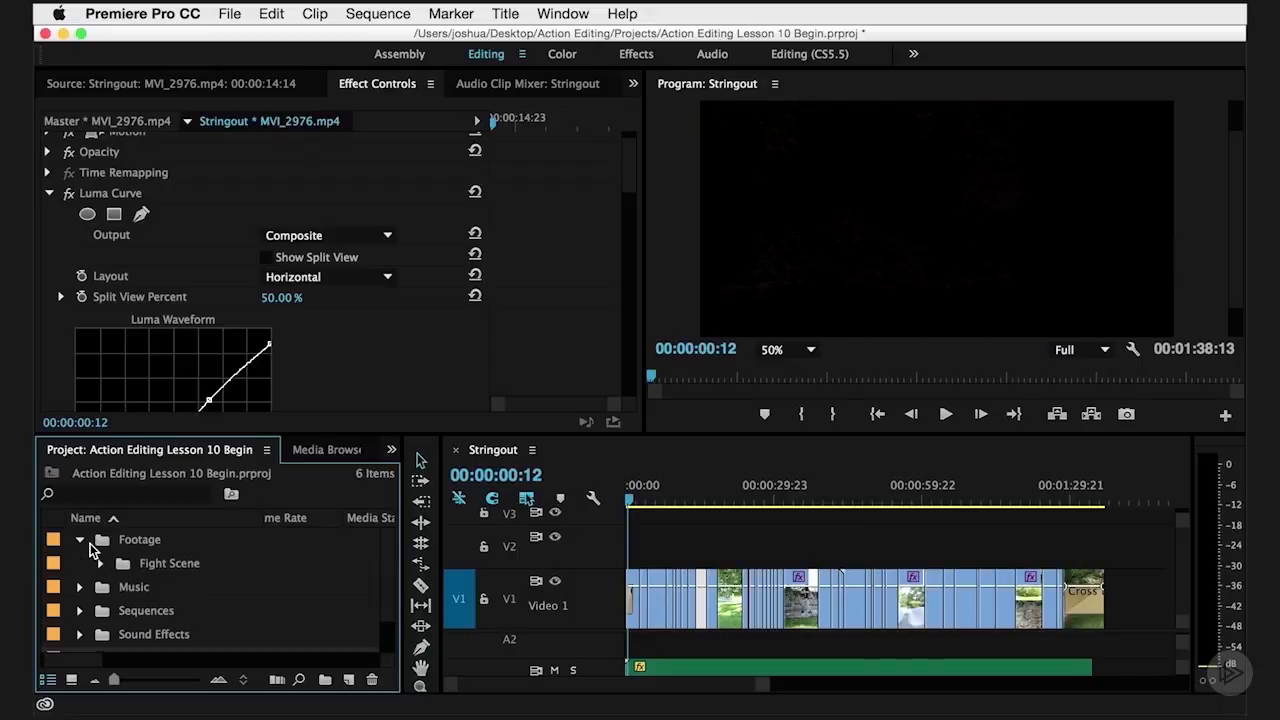
{"action": "left_click", "coordinate": [80, 540]}
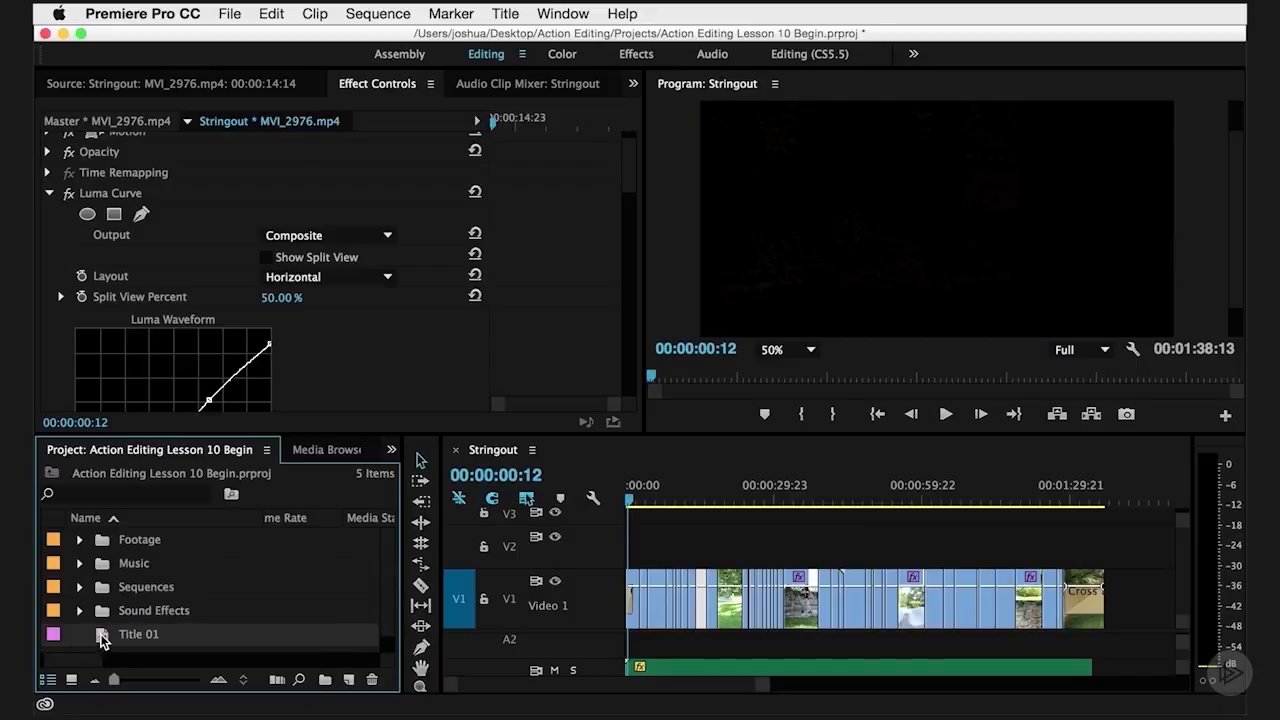
{"action": "key", "text": "Delete"}
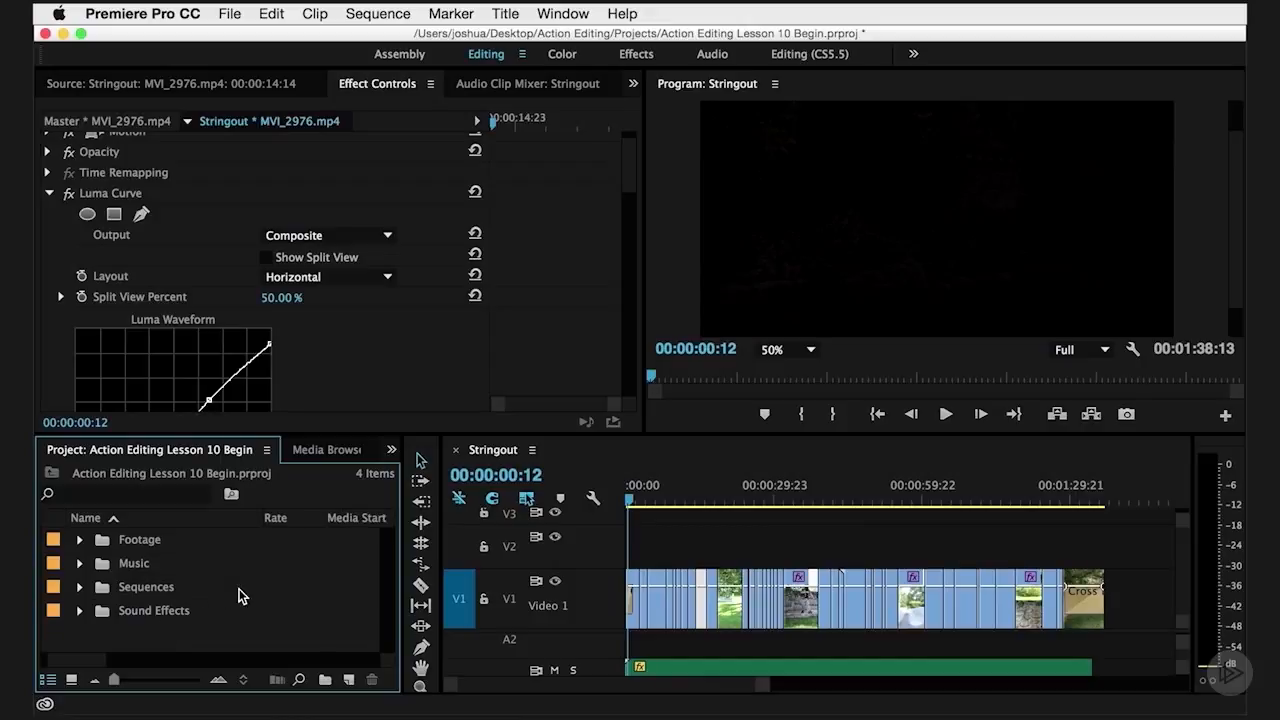
Mark the Stringout range from 00:00:00:00 to the end of the last audio clip at 00:01:38:13.
{"action": "left_click", "coordinate": [1067, 502]}
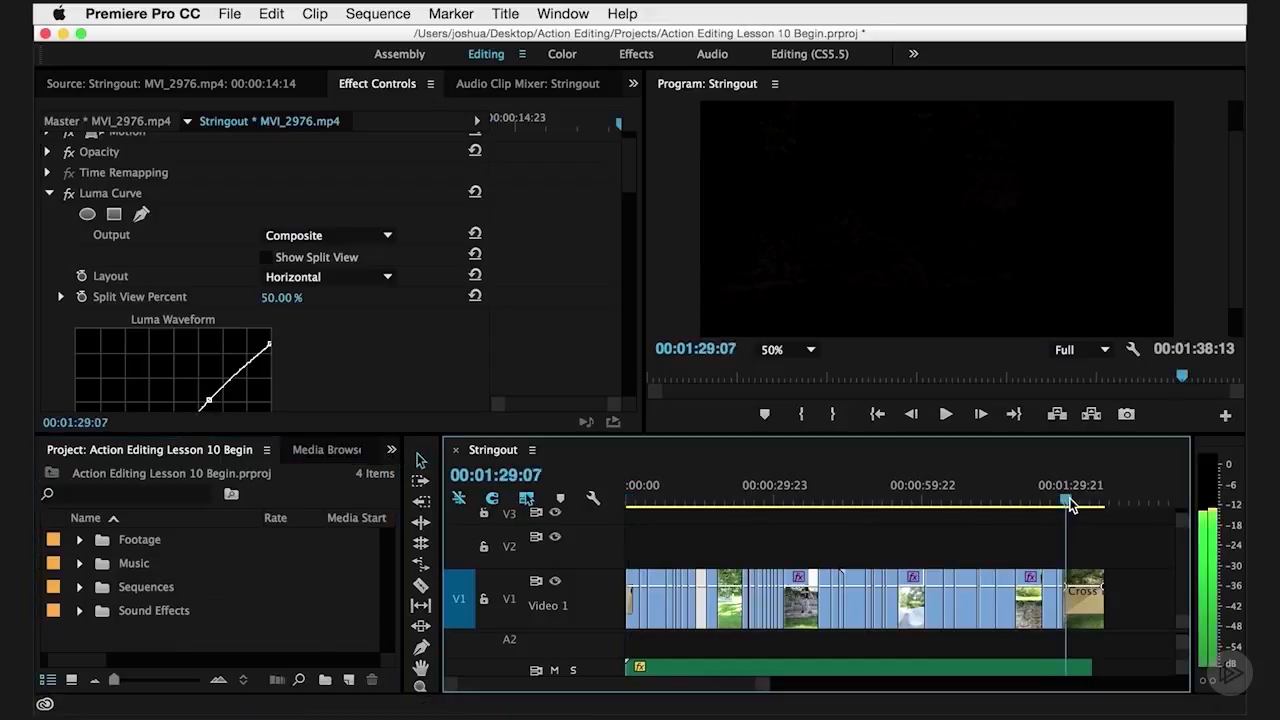
{"action": "left_click_drag", "start_coordinate": [1067, 502], "coordinate": [672, 508]}
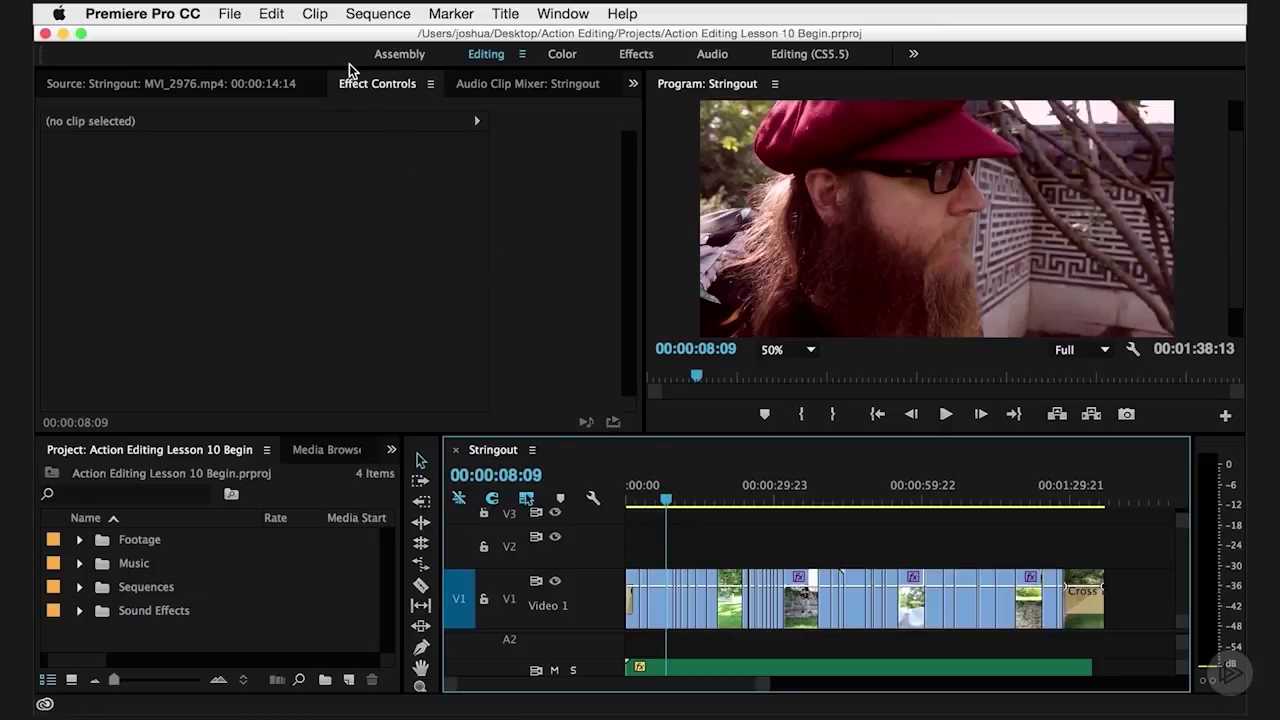
{"action": "left_click_drag", "start_coordinate": [1077, 502], "coordinate": [1123, 510]}
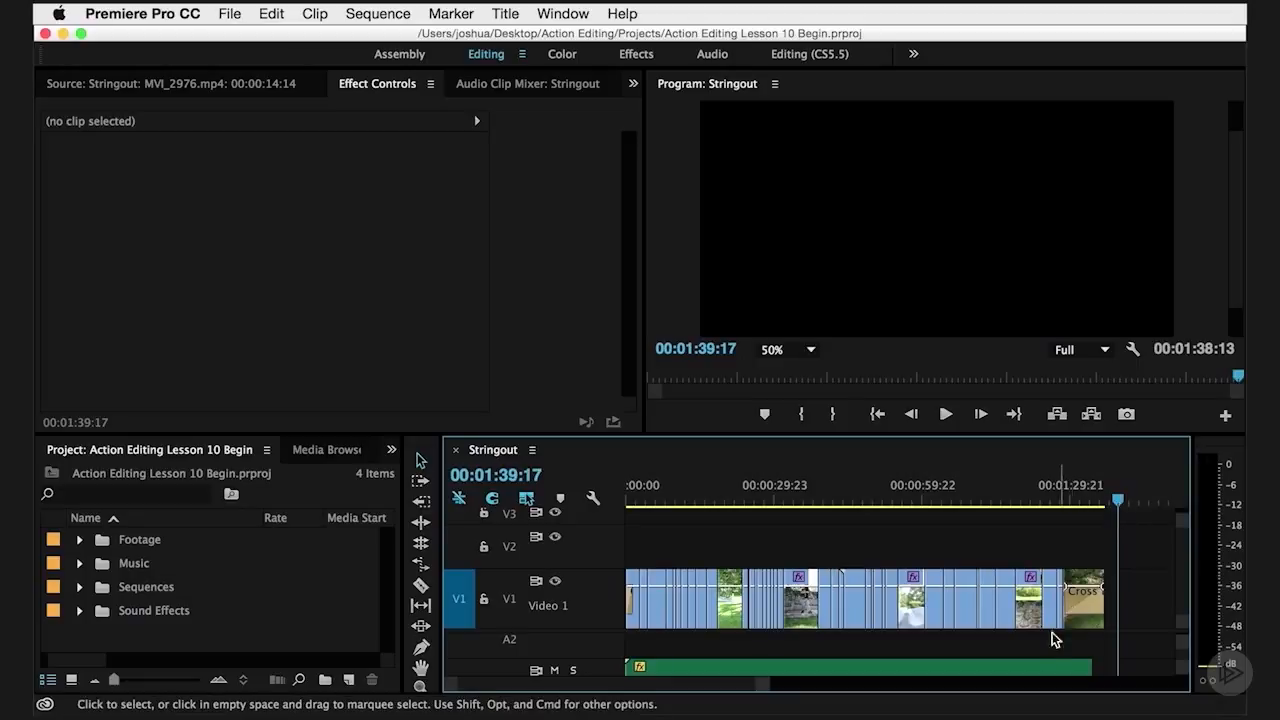
{"action": "key", "text": "End"}
{"action": "scroll", "coordinate": [1141, 655], "scroll_direction": "down", "scroll_amount": 4}
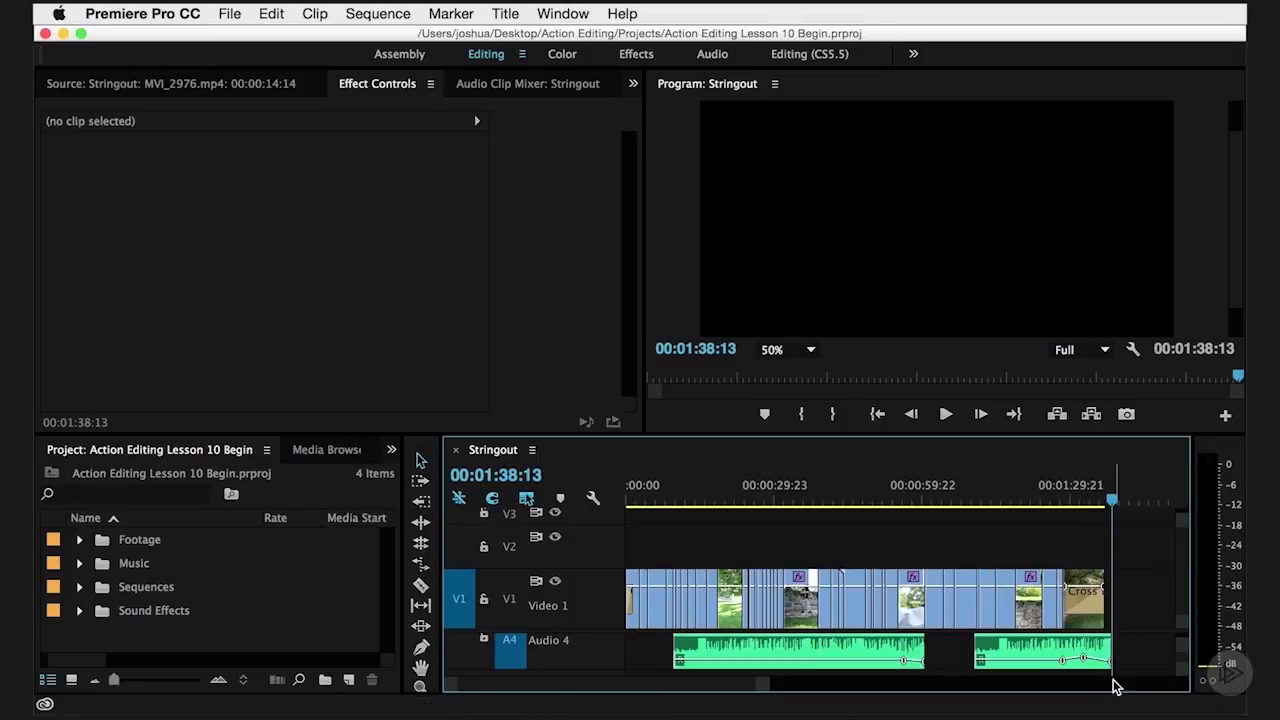
{"action": "left_click", "coordinate": [1108, 668]}
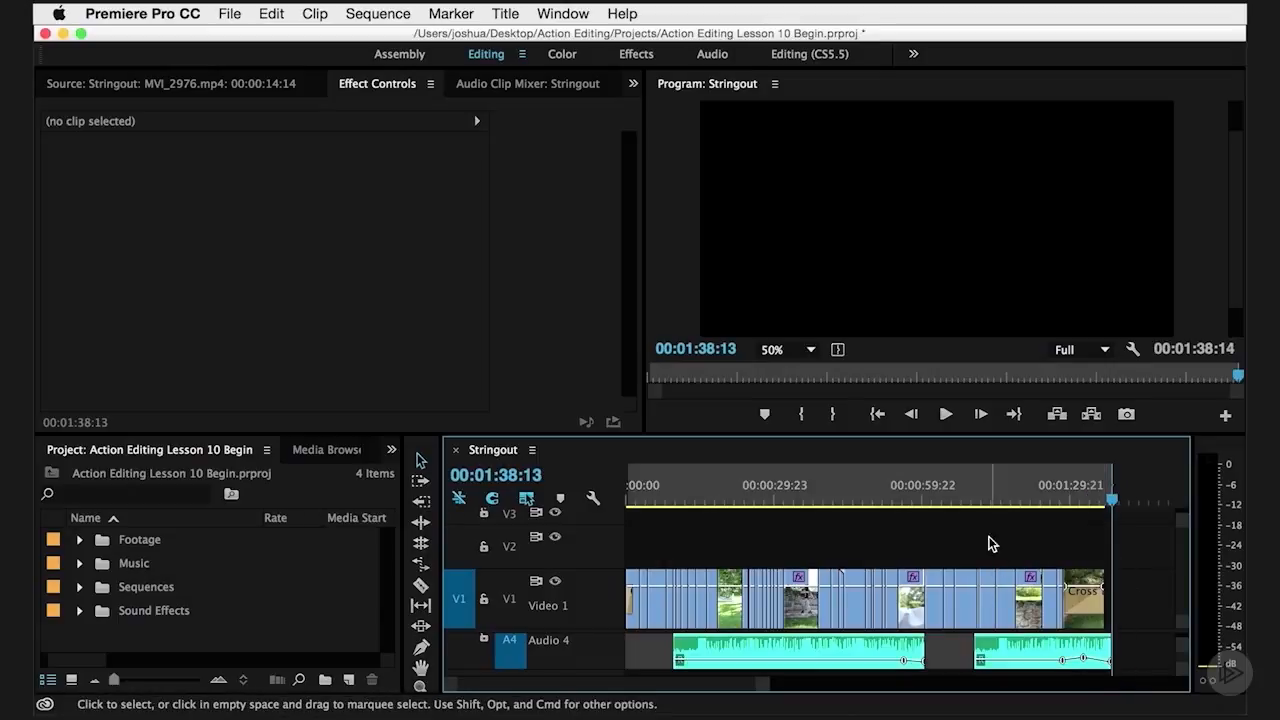
{"action": "left_click_drag", "start_coordinate": [668, 372], "coordinate": [590, 366]}
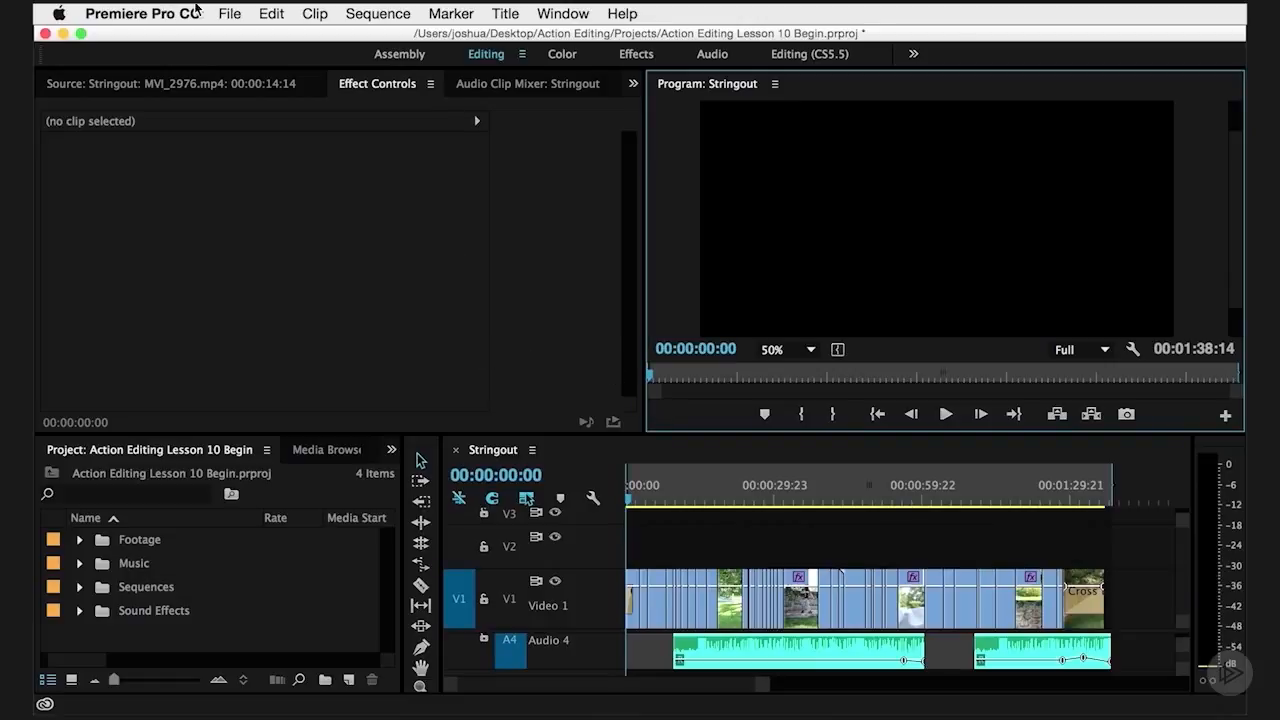
Check the marked range against the audio tracks and the empty timeline beyond the last clip at several zoom levels.
{"action": "scroll", "coordinate": [900, 650], "scroll_direction": "up", "scroll_amount": 2}
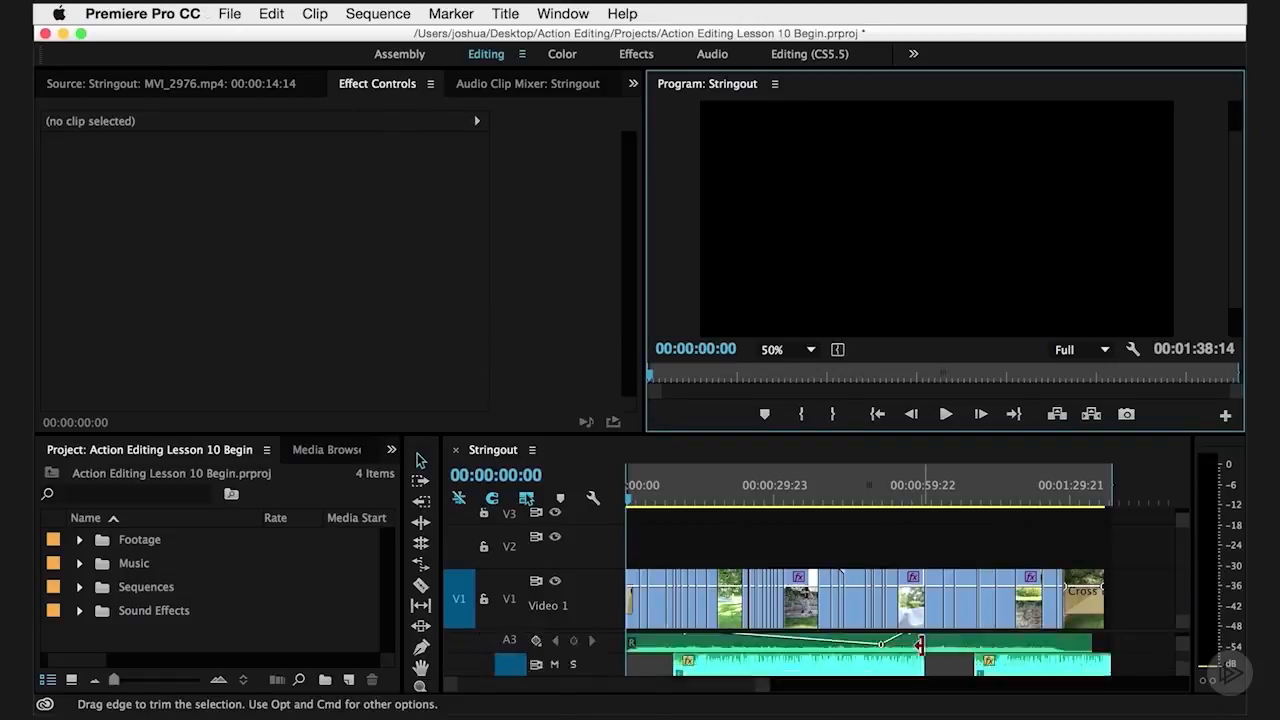
{"action": "scroll", "coordinate": [955, 648], "scroll_direction": "down", "scroll_amount": 3}
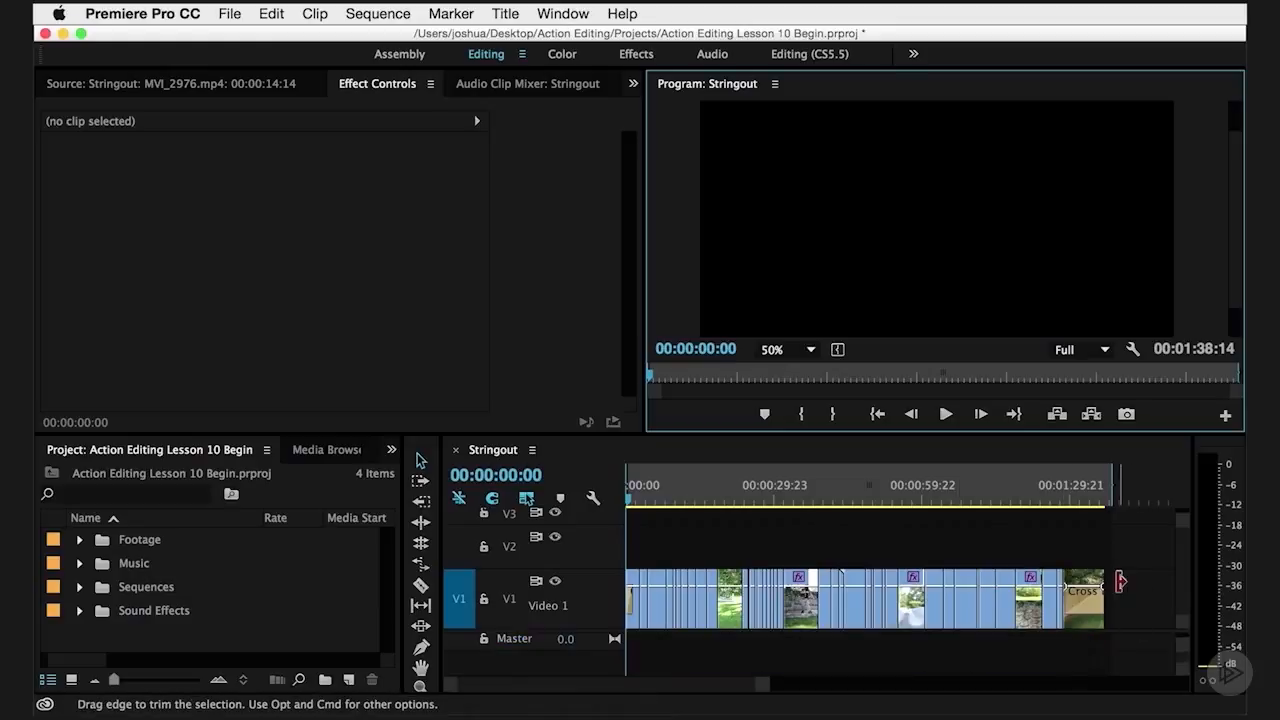
{"action": "left_click", "coordinate": [1113, 534]}
{"action": "key", "text": "minus"}
{"action": "key", "text": "minus"}
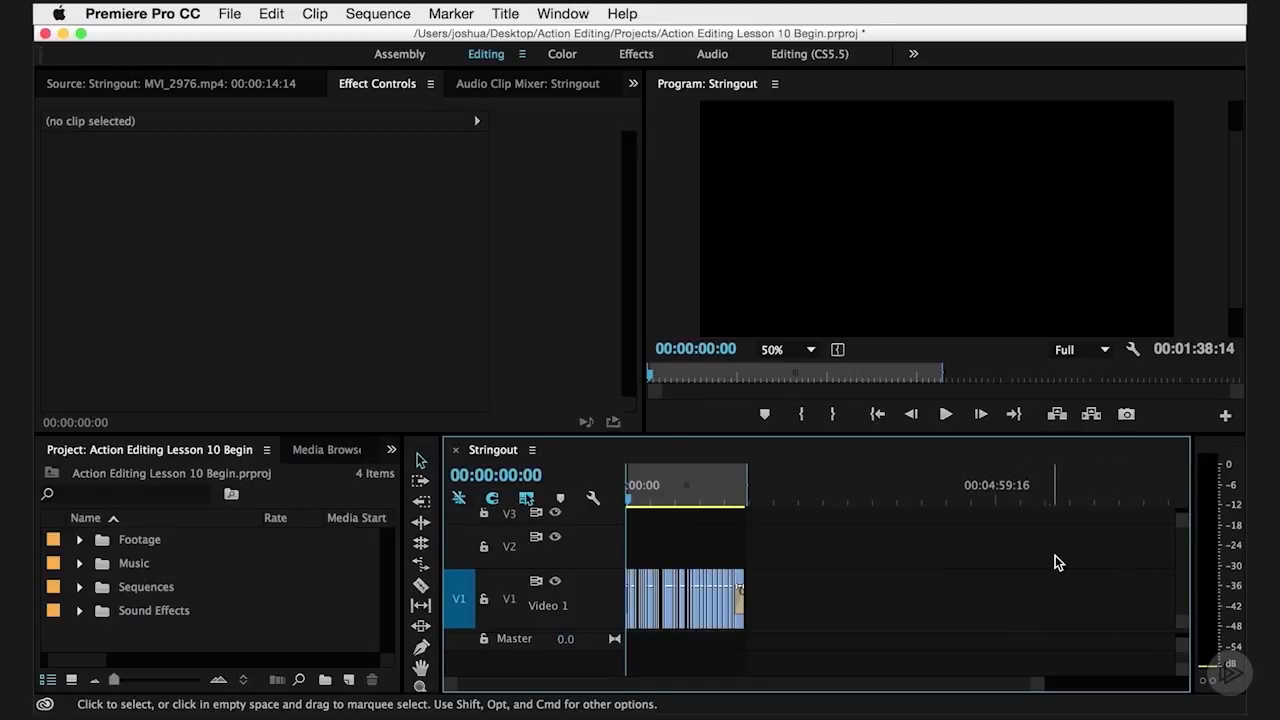
{"action": "key", "text": "minus"}
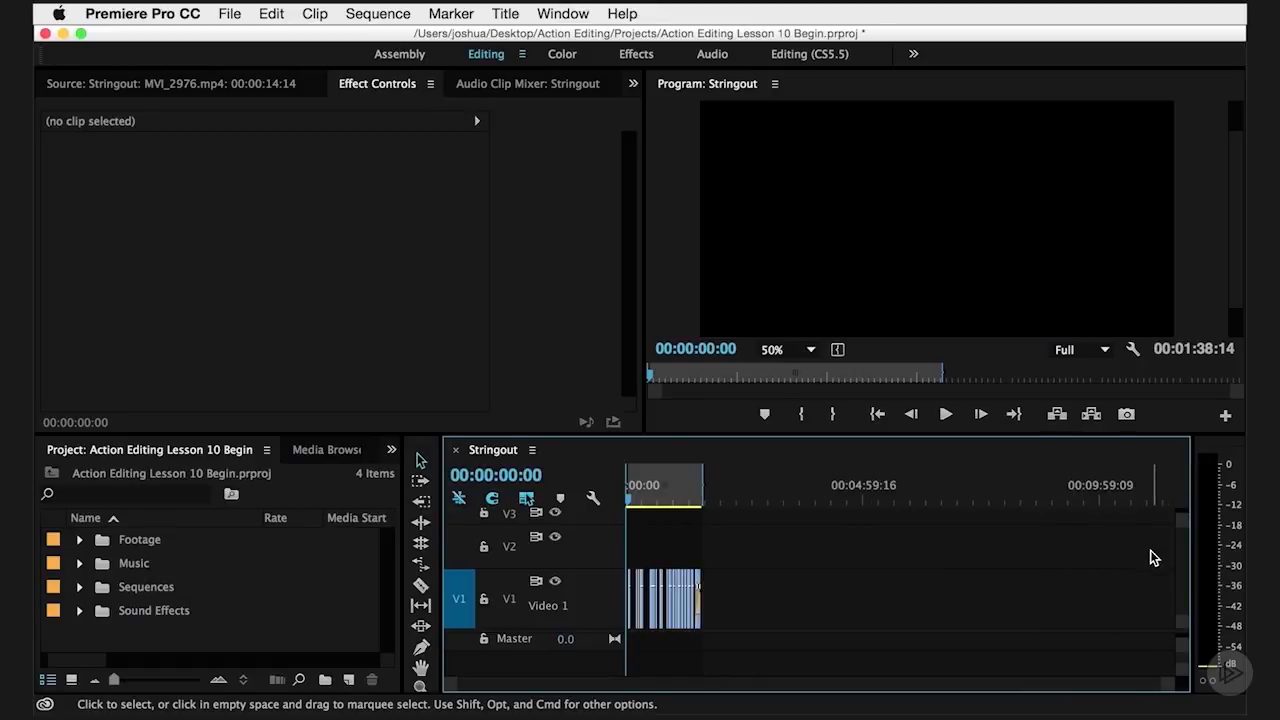
{"action": "key", "text": "equal"}
{"action": "key", "text": "equal"}
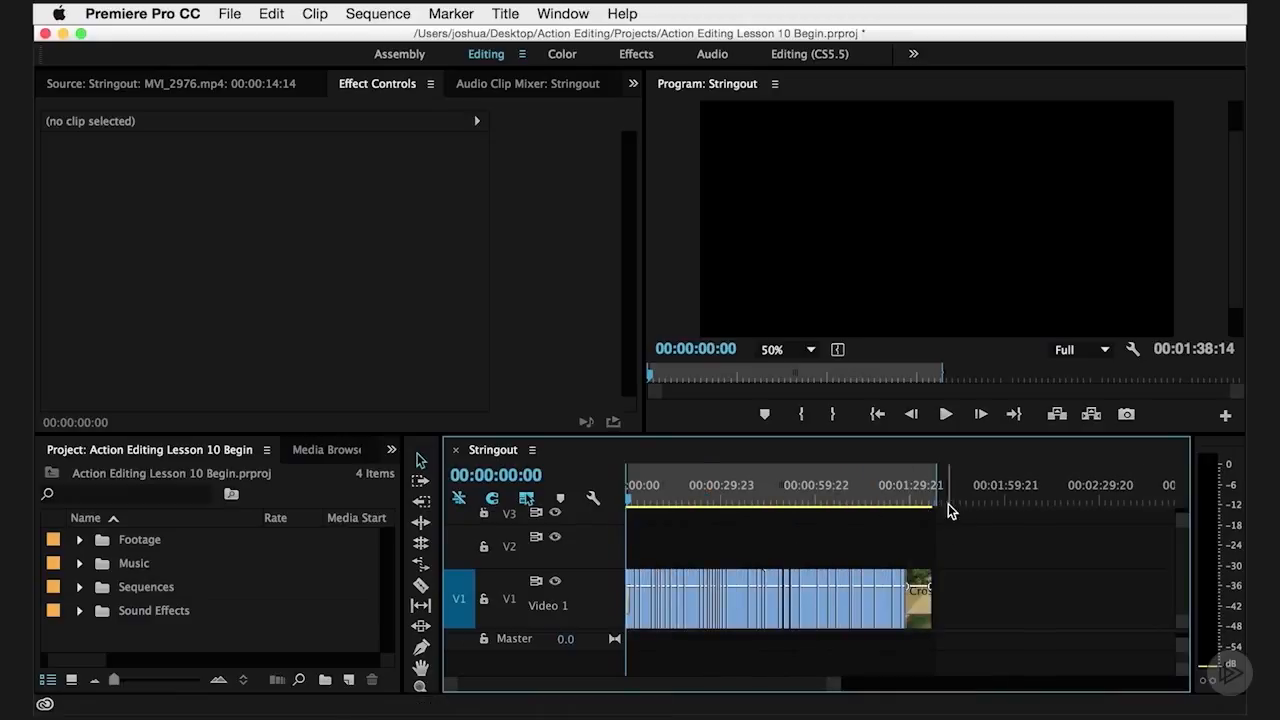
Open the media export settings for Stringout with the Sequence In/Out range and preview the frame at 00:00:58:11.
{"action": "left_click", "coordinate": [229, 13]}
{"action": "mouse_move", "coordinate": [281, 516]}
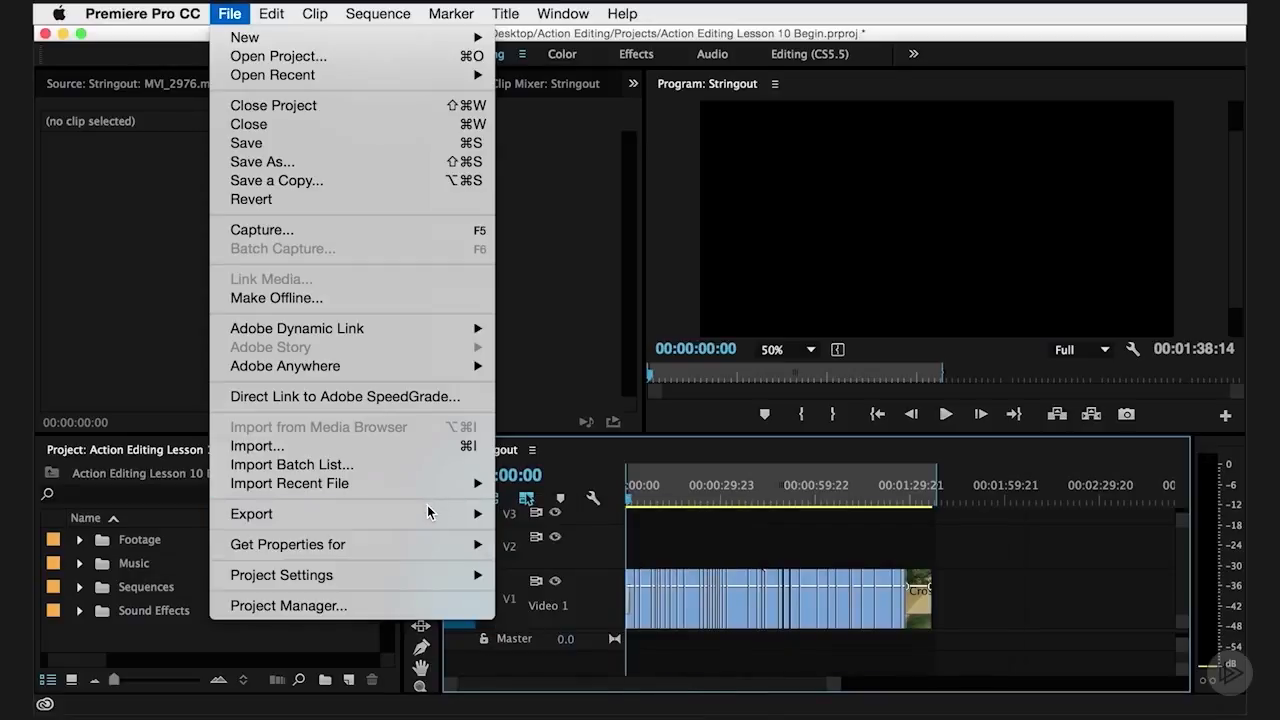
{"action": "left_click", "coordinate": [600, 514]}
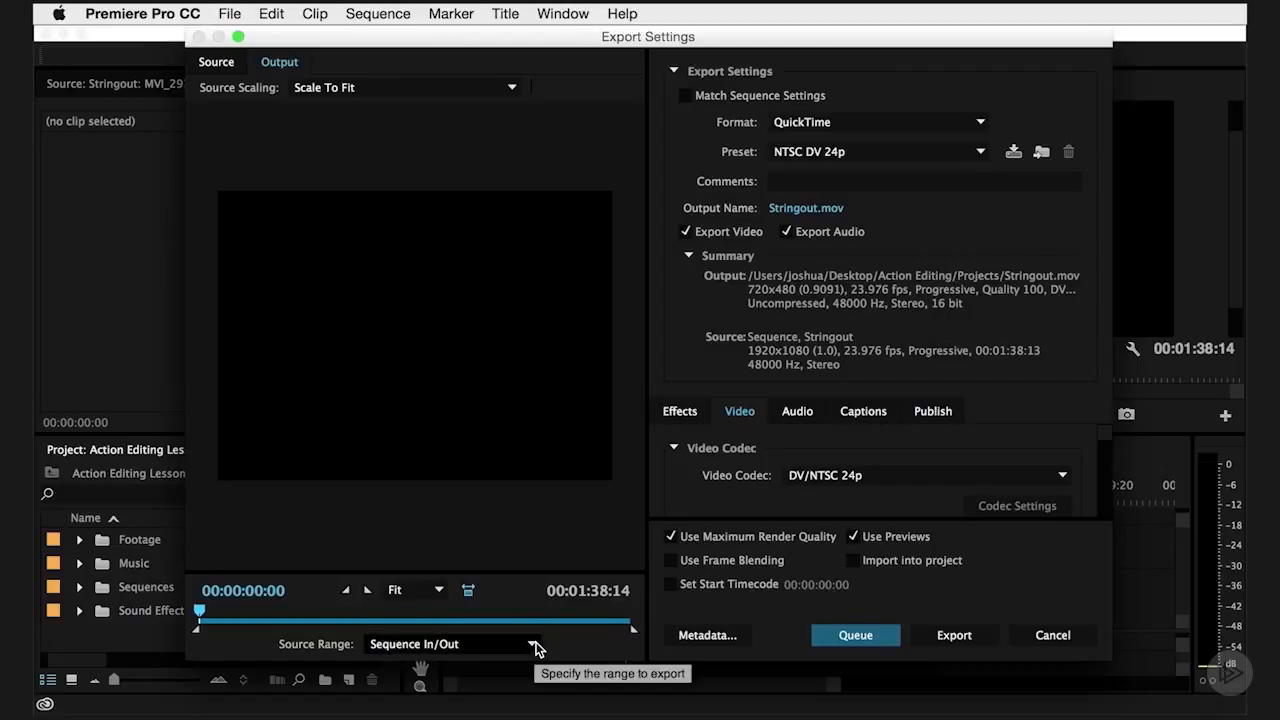
{"action": "left_click_drag", "start_coordinate": [512, 621], "coordinate": [456, 617]}
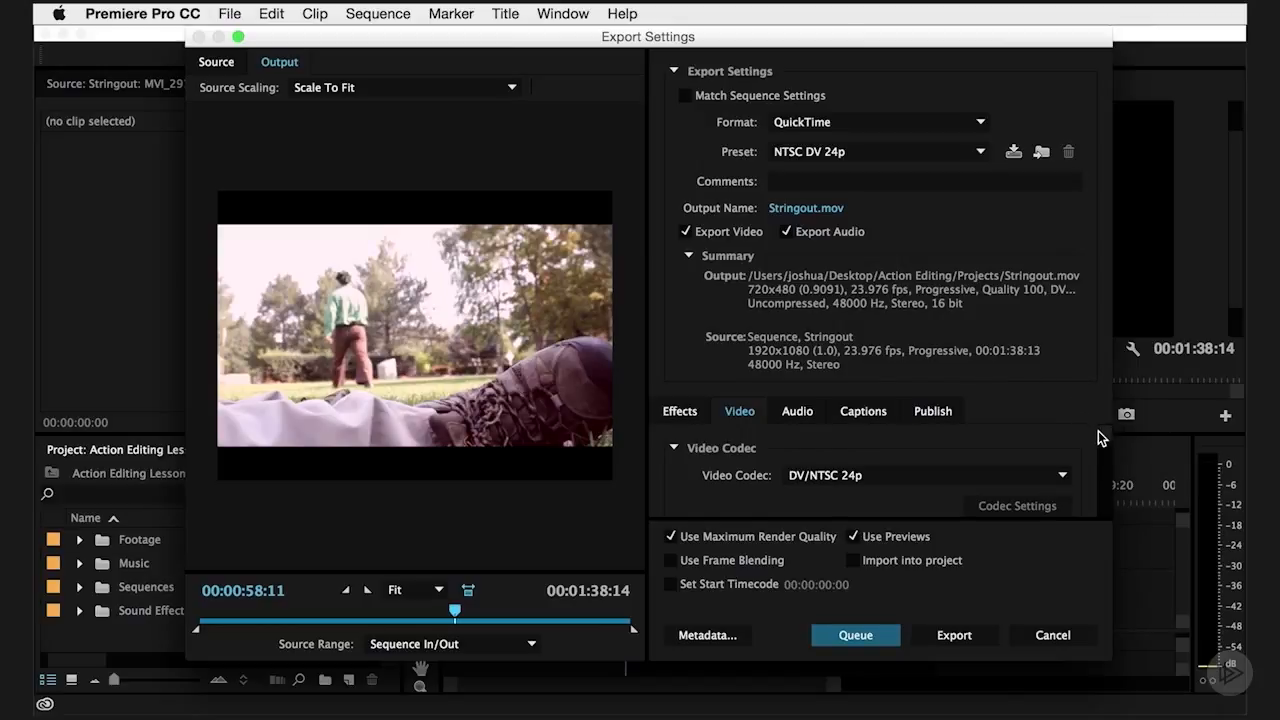
Set the QuickTime export's video codec to Apple ProRes 422.
{"action": "scroll", "coordinate": [1098, 431], "scroll_direction": "down", "scroll_amount": 2}
{"action": "left_click", "coordinate": [1060, 442]}
{"action": "left_click", "coordinate": [1046, 447]}
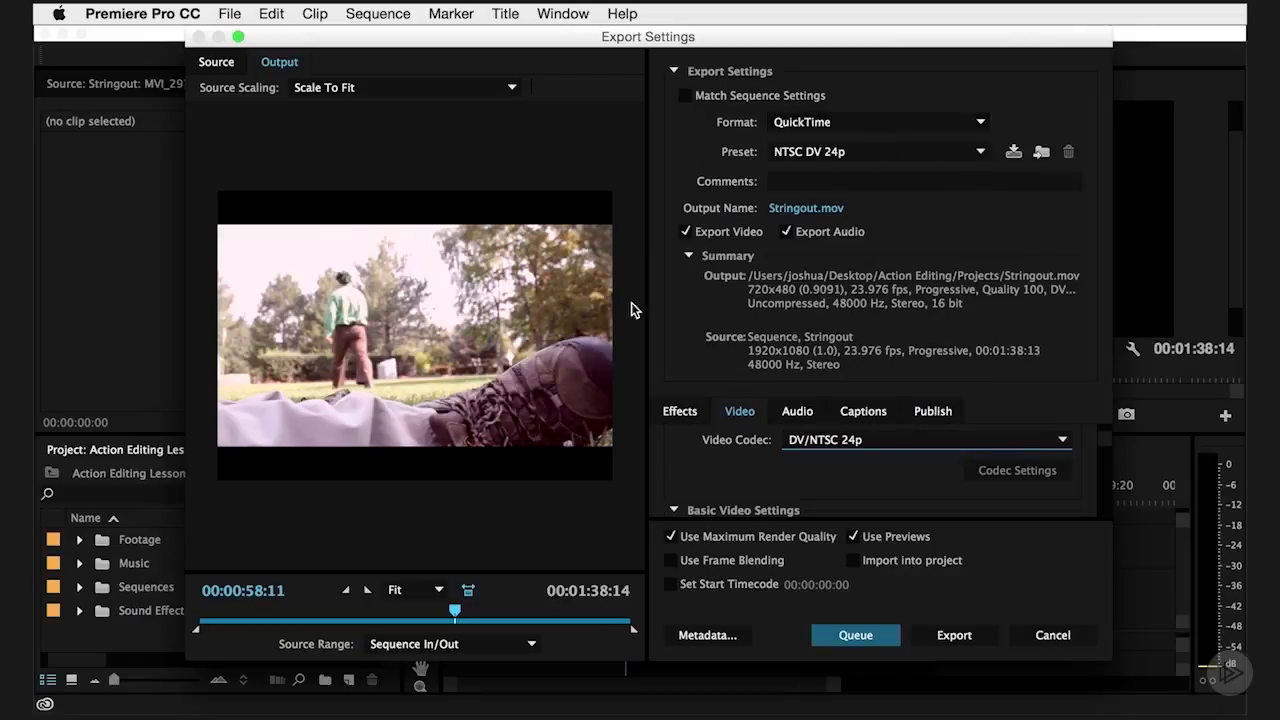
{"action": "key", "text": "ctrl+Up"}
{"action": "left_click", "coordinate": [908, 310]}
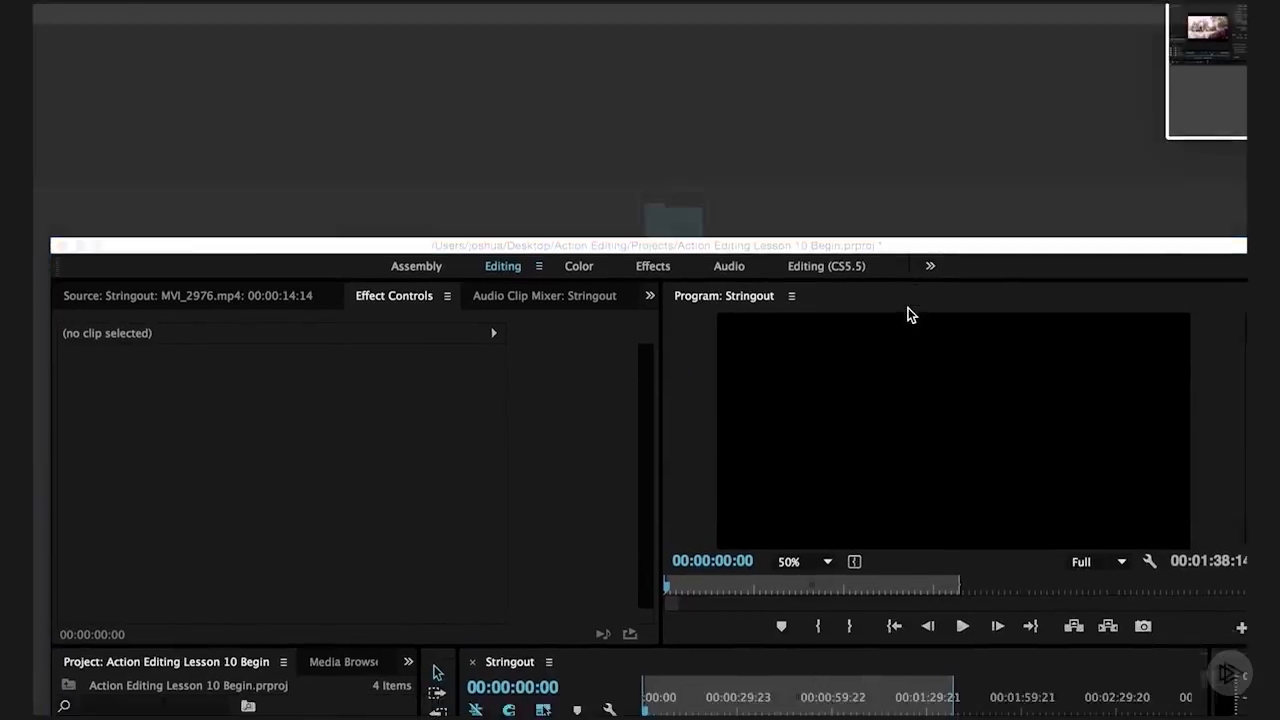
{"action": "left_click", "coordinate": [958, 449]}
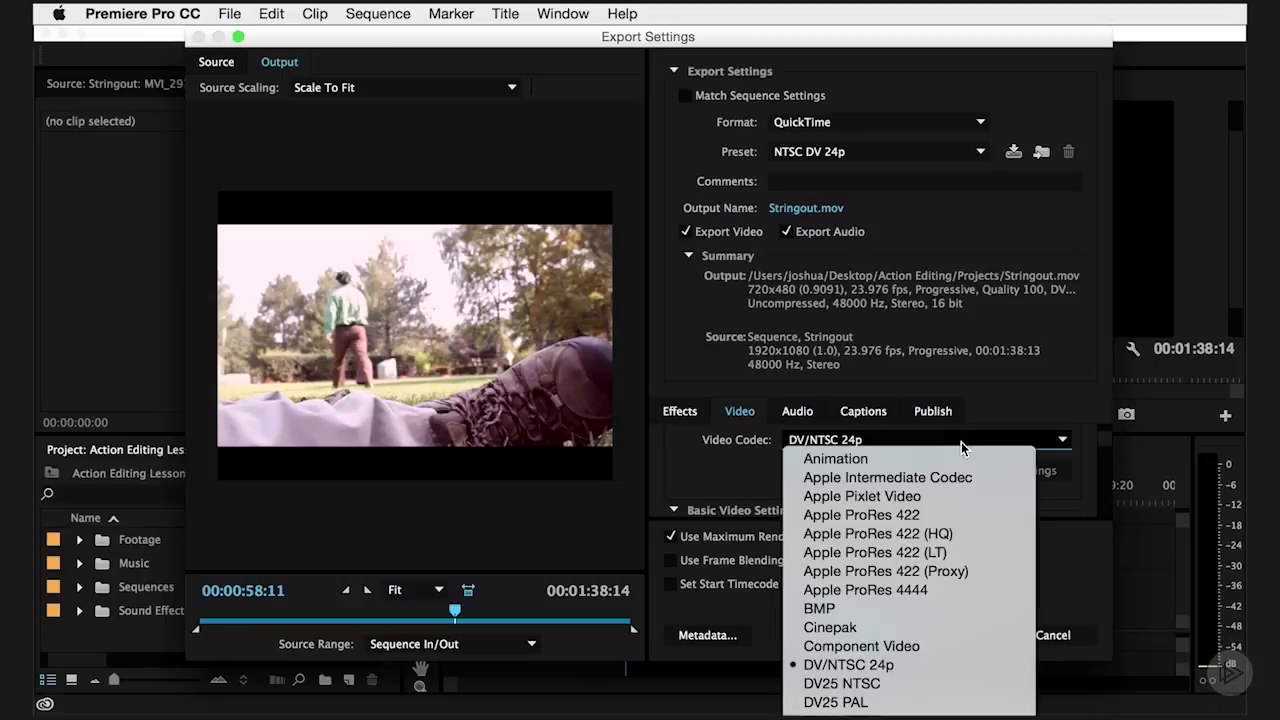
{"action": "left_click", "coordinate": [945, 514]}
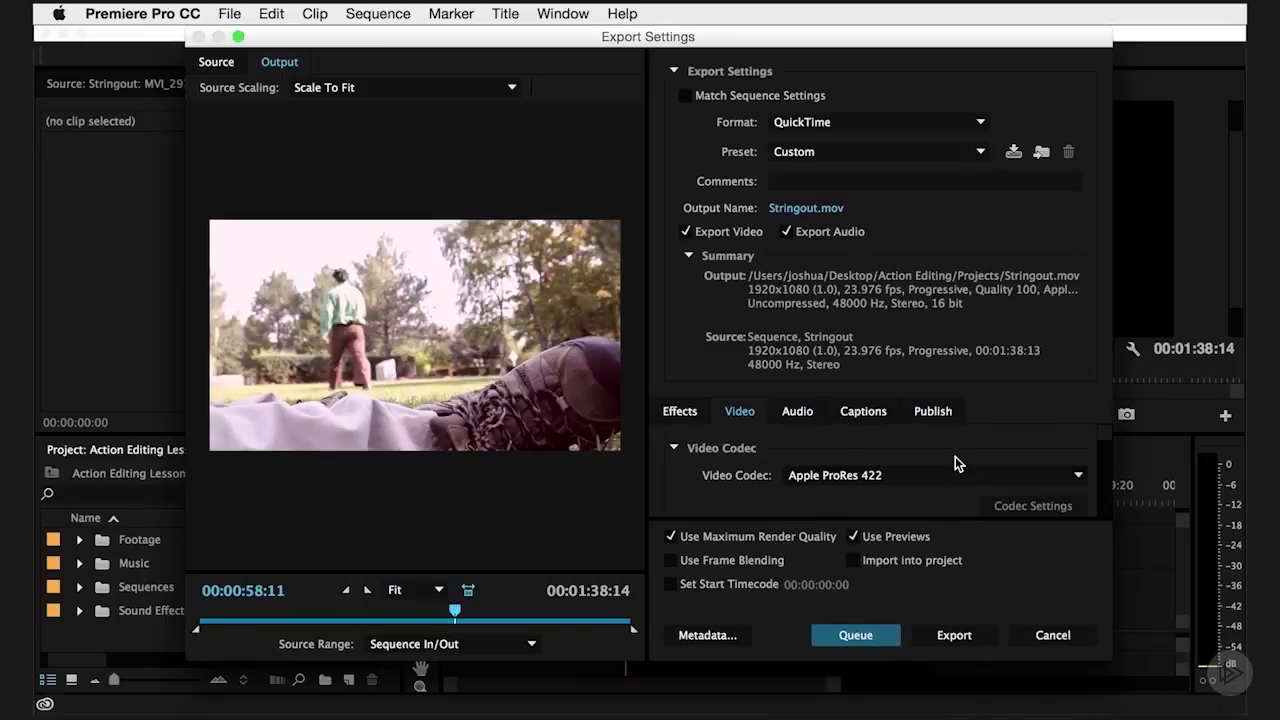
Set the export format to H.264 with the Match Source – High bitrate preset and review its basic video settings.
{"action": "left_click", "coordinate": [960, 121]}
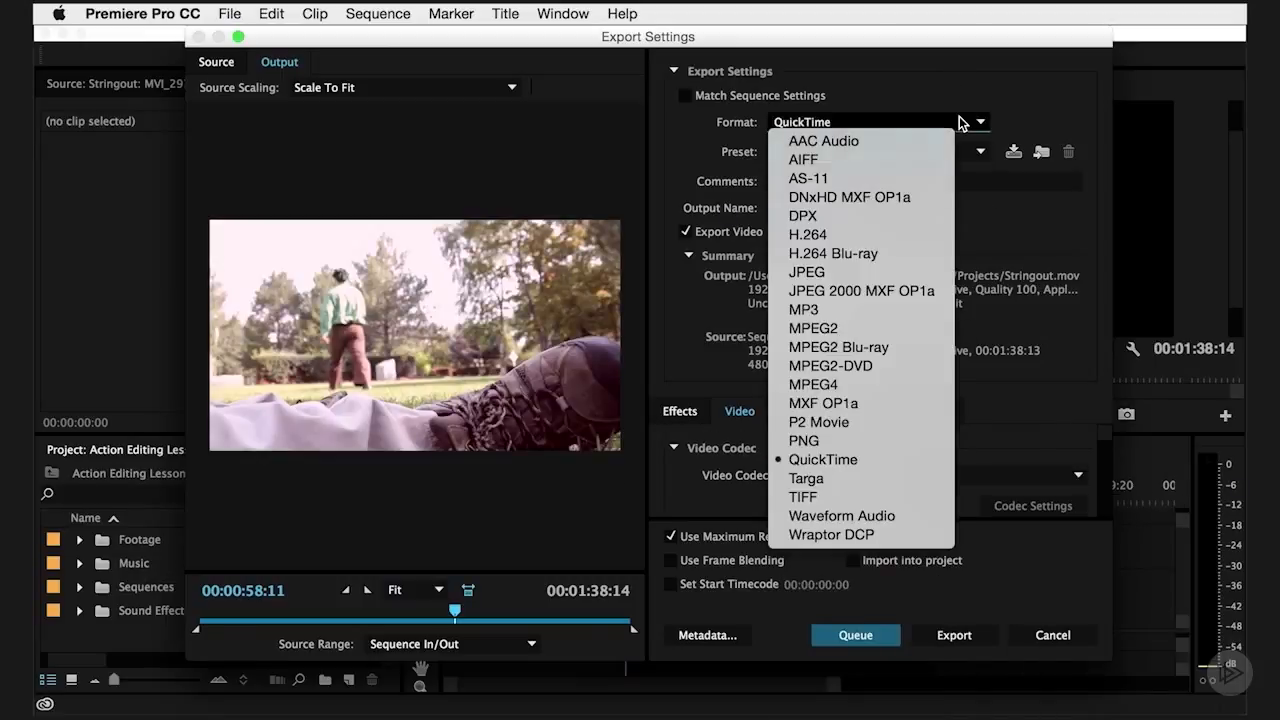
{"action": "left_click", "coordinate": [876, 234]}
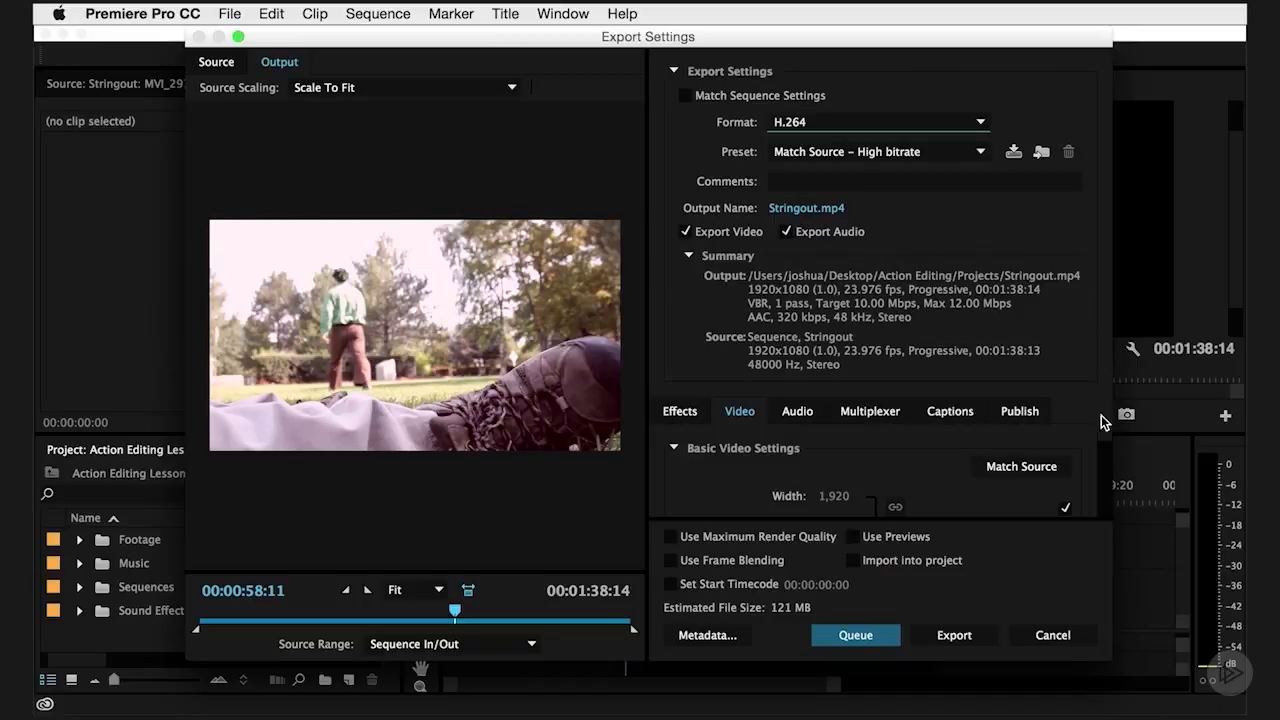
{"action": "scroll", "coordinate": [1106, 437], "scroll_direction": "down", "scroll_amount": 3}
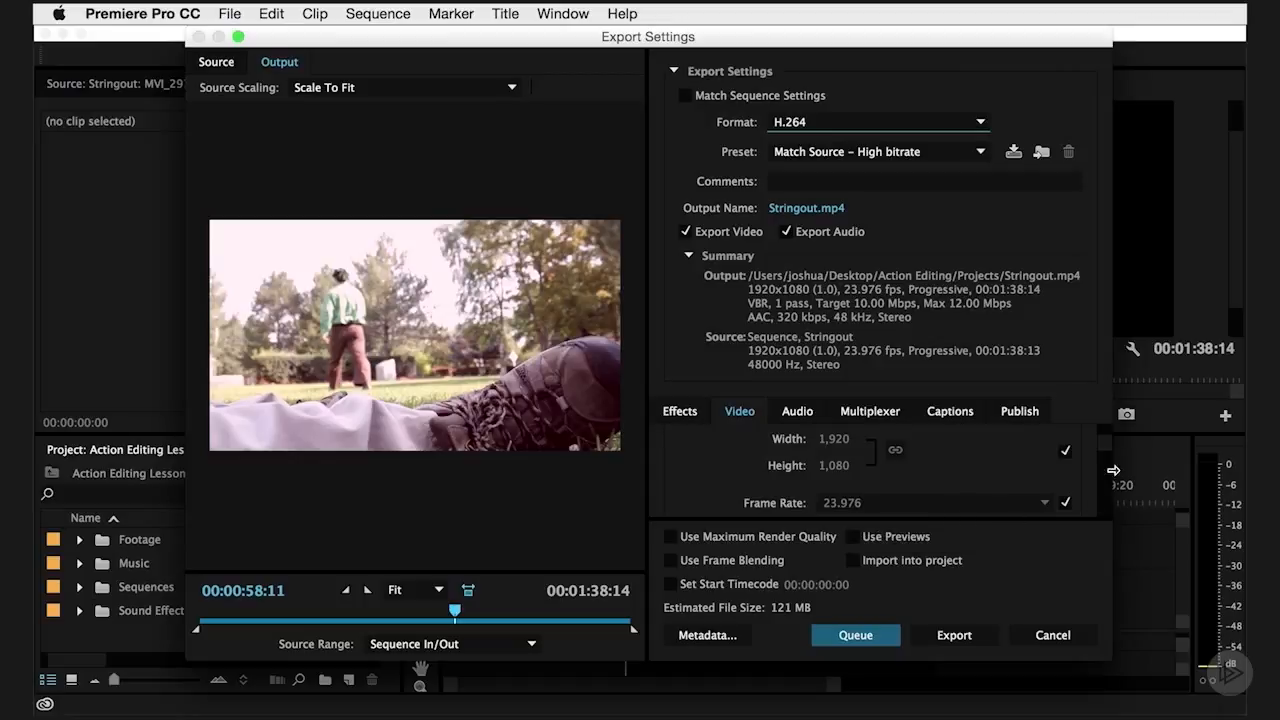
{"action": "scroll", "coordinate": [1100, 446], "scroll_direction": "down", "scroll_amount": 5}
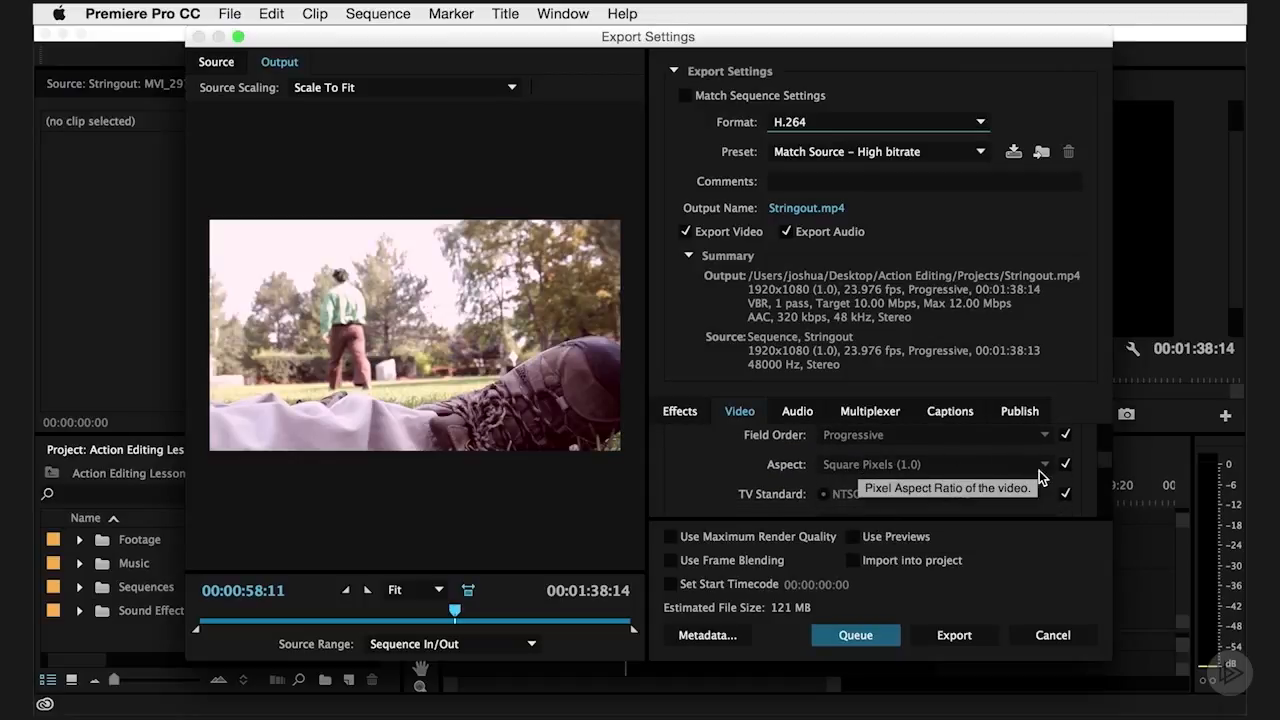
Unlock the pixel aspect from the source, try D1/DV NTSC (0.9091), and return it to Square Pixels (1.0).
{"action": "left_click", "coordinate": [1064, 470]}
{"action": "left_click", "coordinate": [1045, 467]}
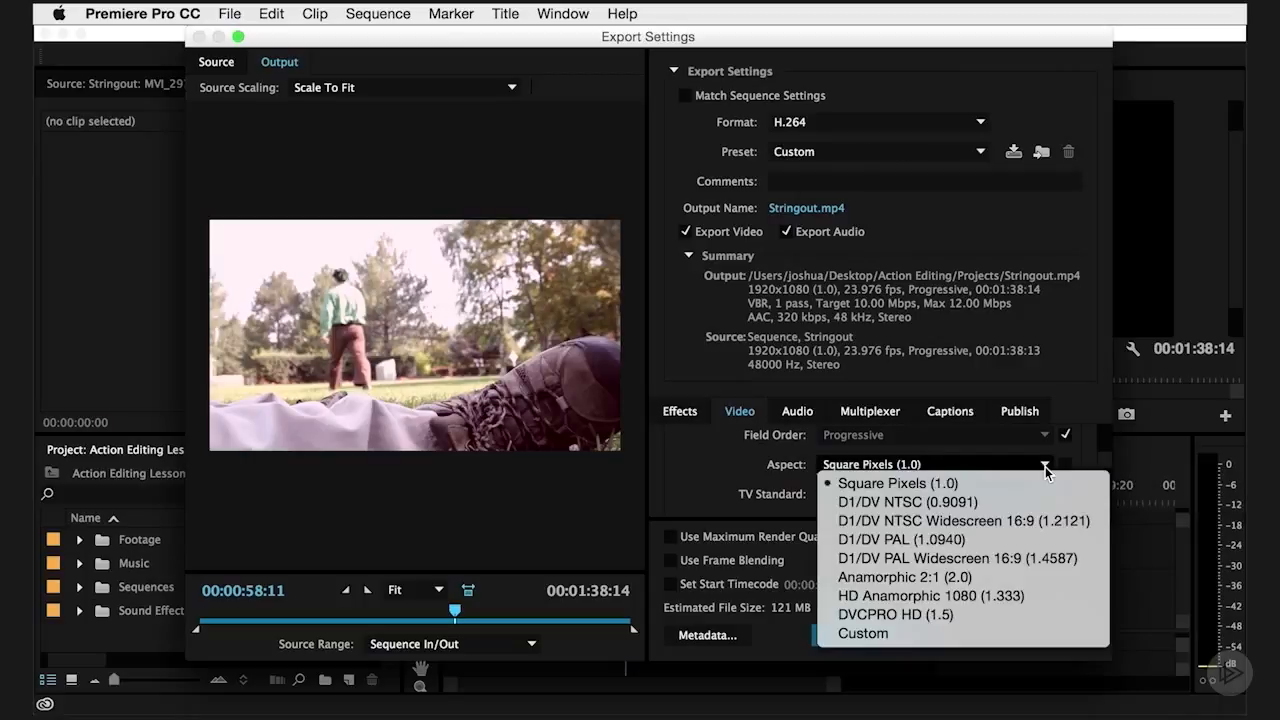
{"action": "left_click", "coordinate": [1000, 502]}
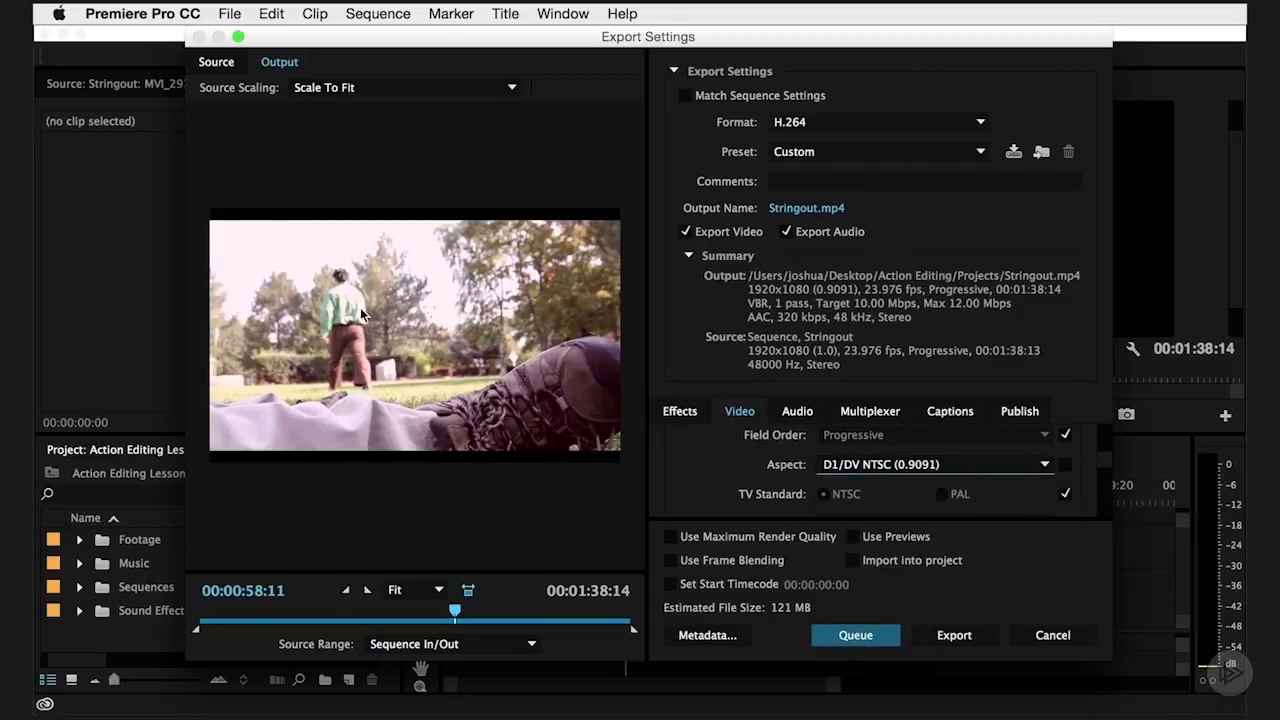
{"action": "left_click", "coordinate": [1045, 466]}
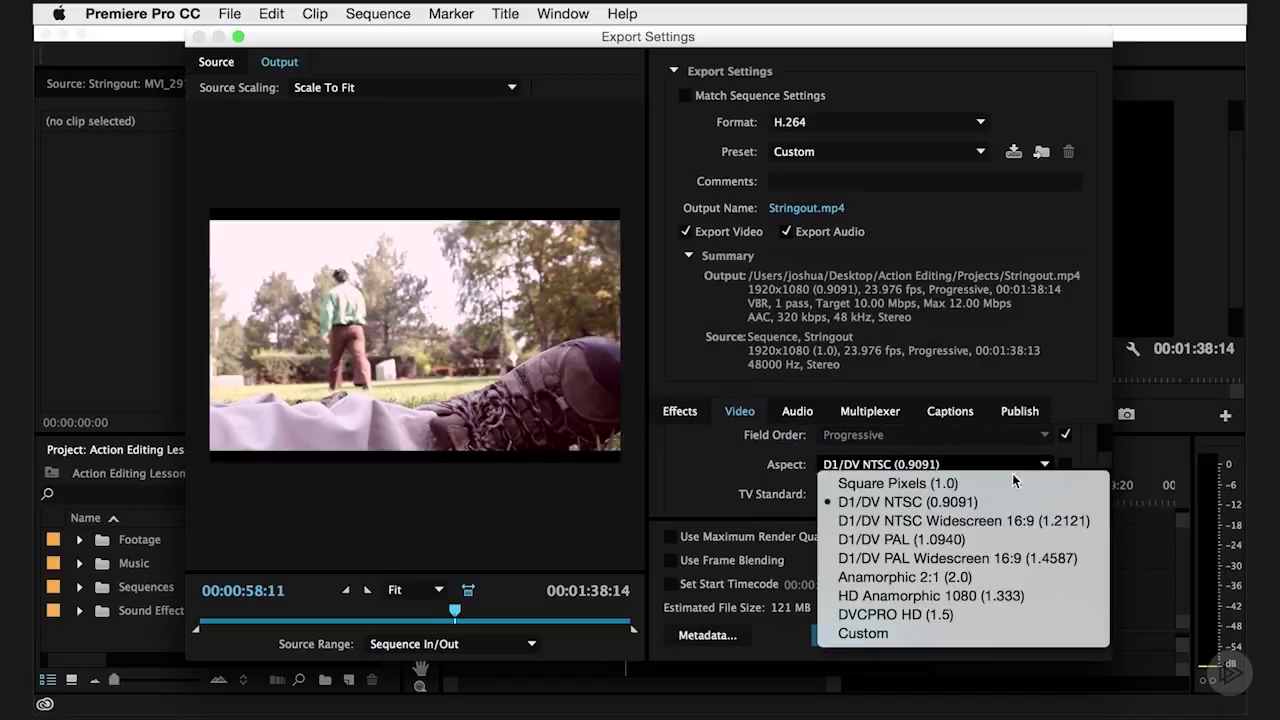
{"action": "left_click", "coordinate": [1018, 486]}
Enable Use Maximum Render Quality and export the marked range as Stringout.mp4.
{"action": "left_click_drag", "start_coordinate": [1100, 462], "coordinate": [1104, 428]}
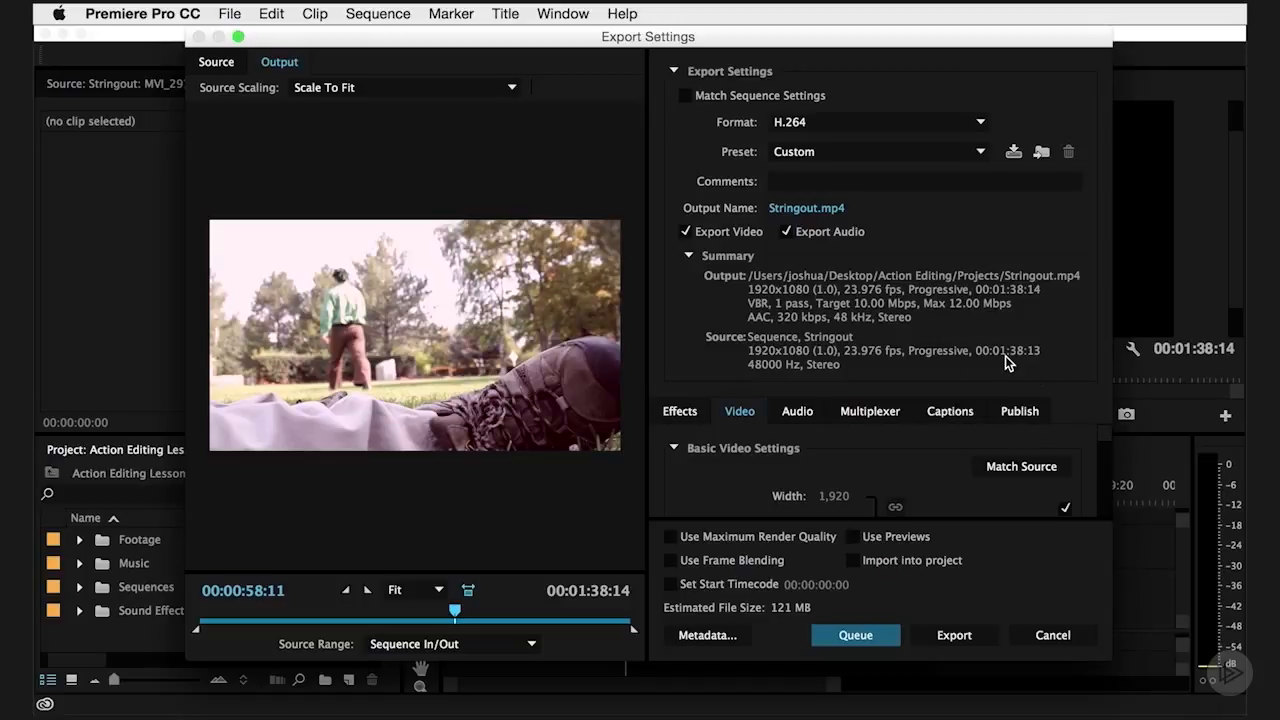
{"action": "scroll", "coordinate": [617, 610], "scroll_direction": "up", "scroll_amount": 3}
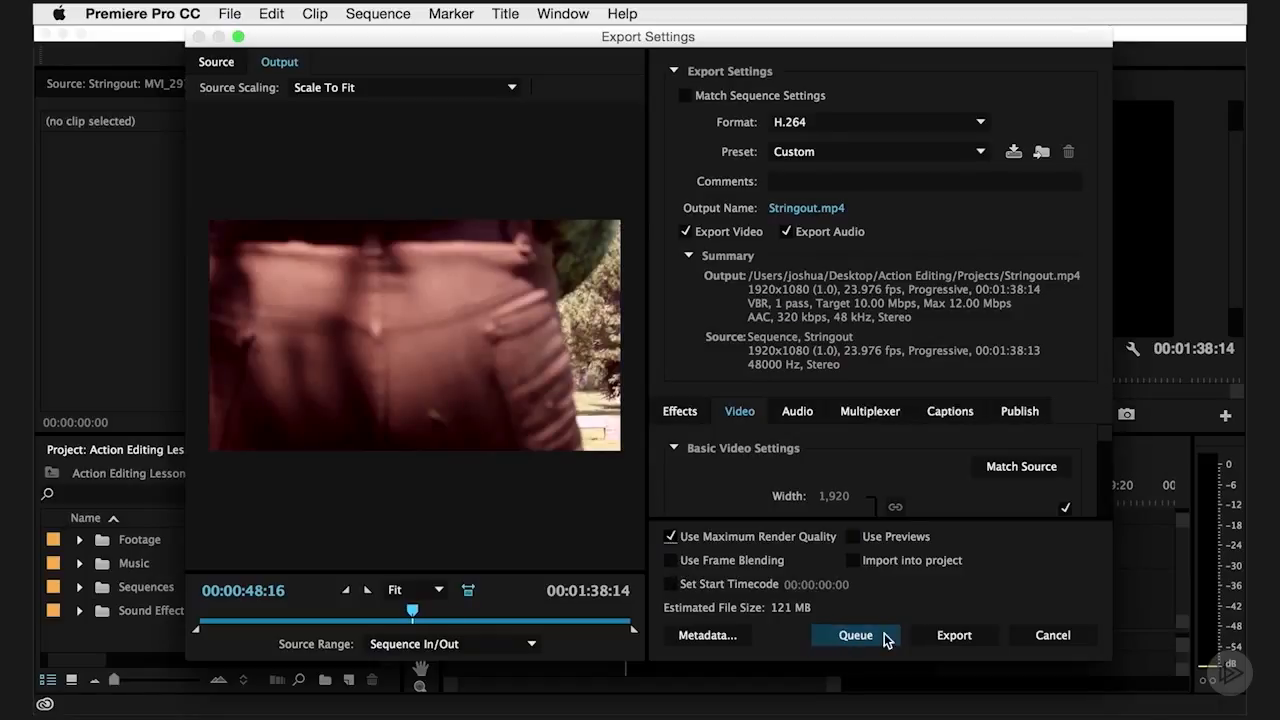
{"action": "left_click", "coordinate": [952, 636]}
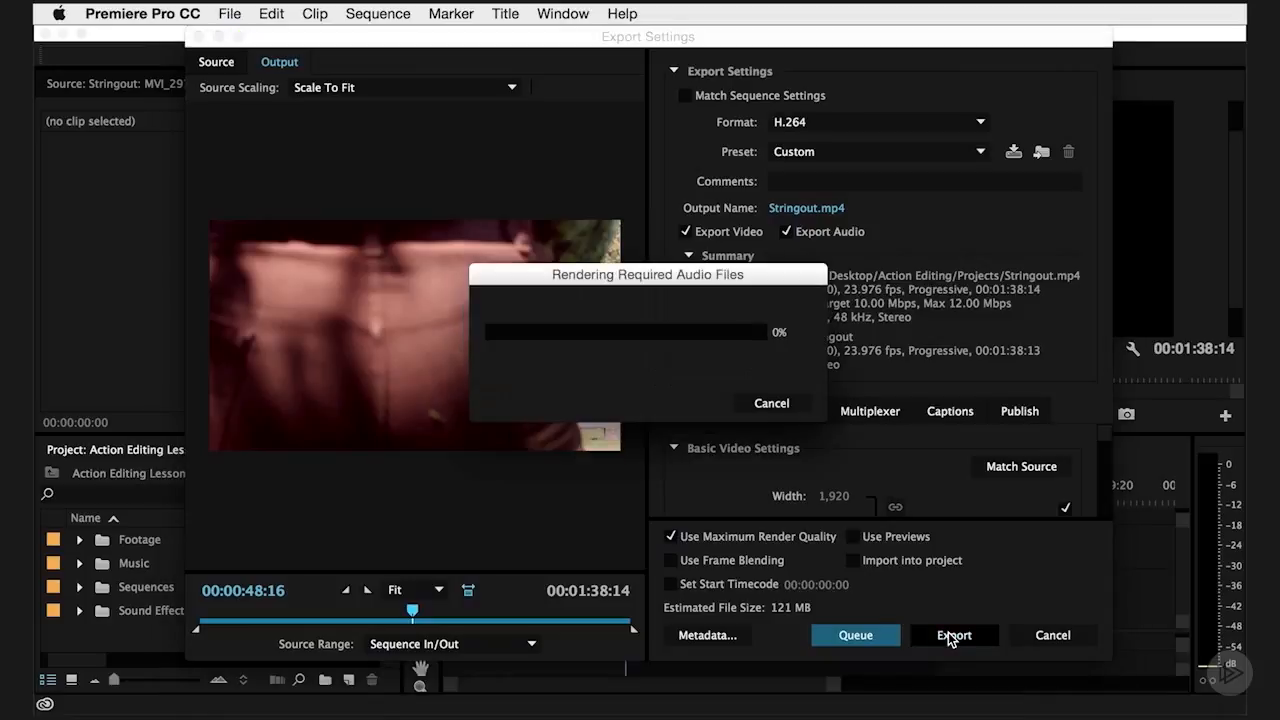